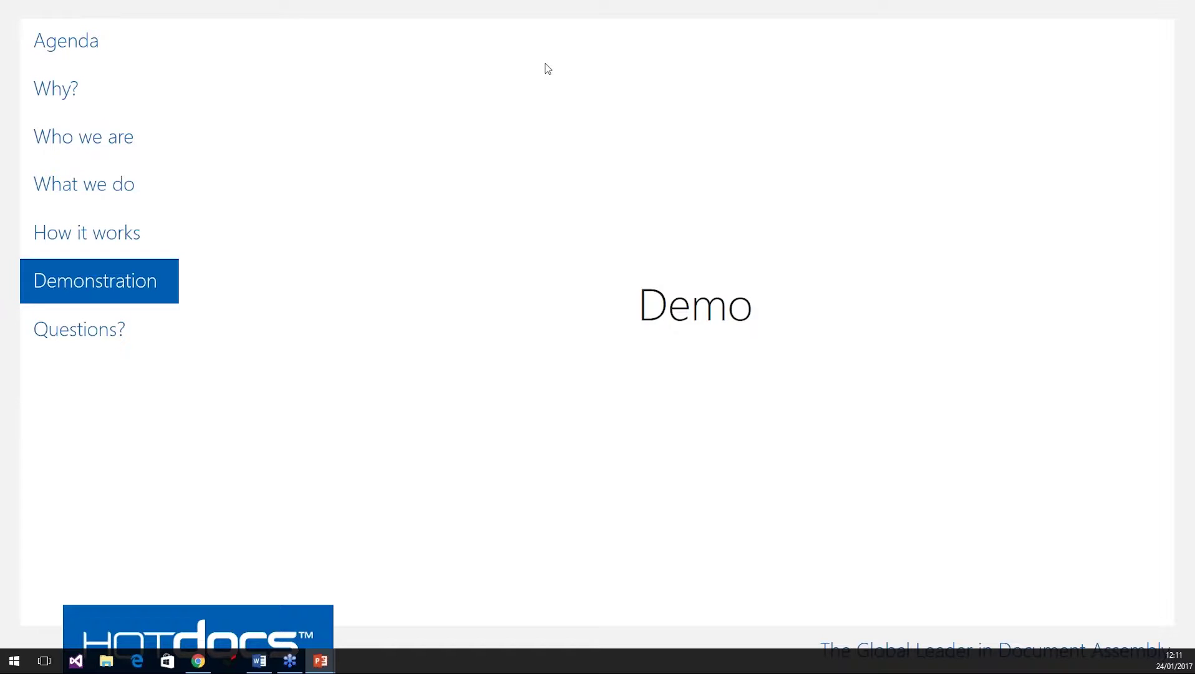
- End the slide show and show HotDocs Hub's Work items in Chrome, zoomed in two levels
key("Escape")
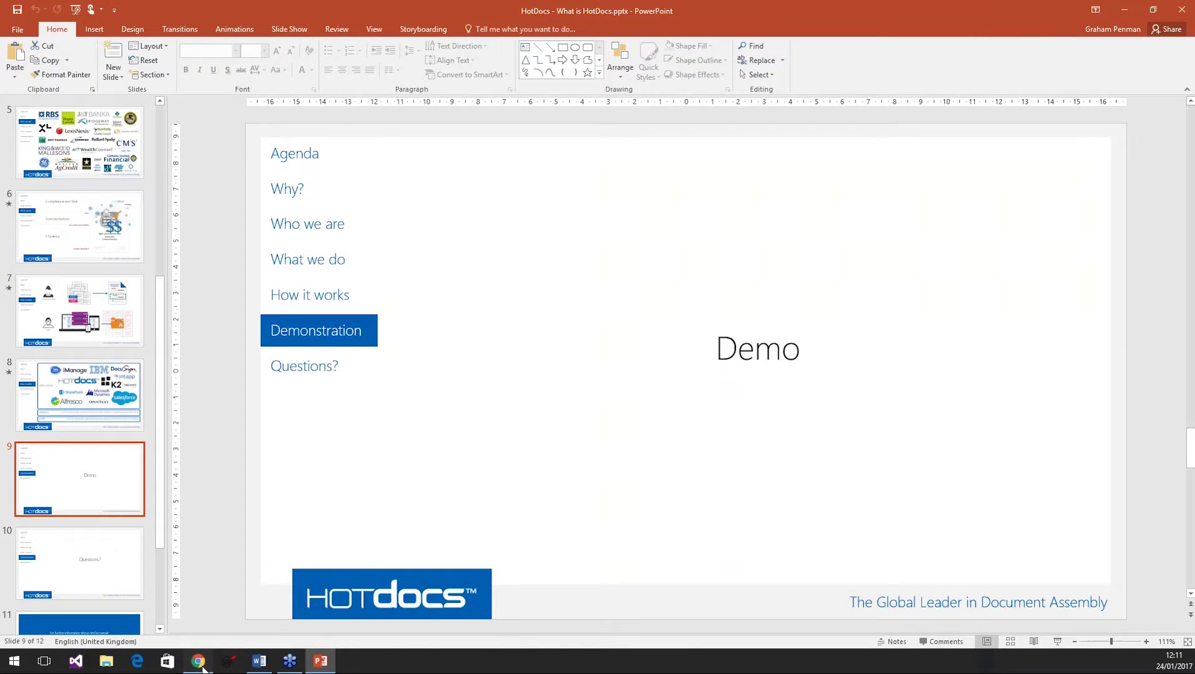
left_click(198, 661)
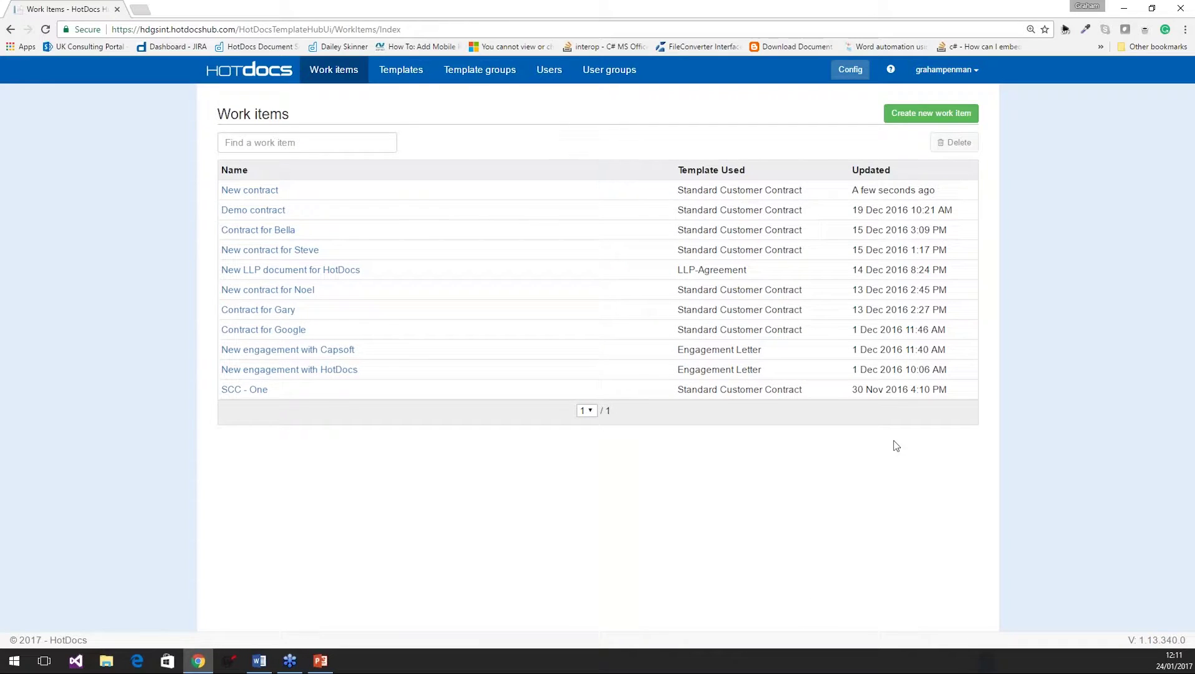
left_click(1185, 29)
left_click(1148, 148)
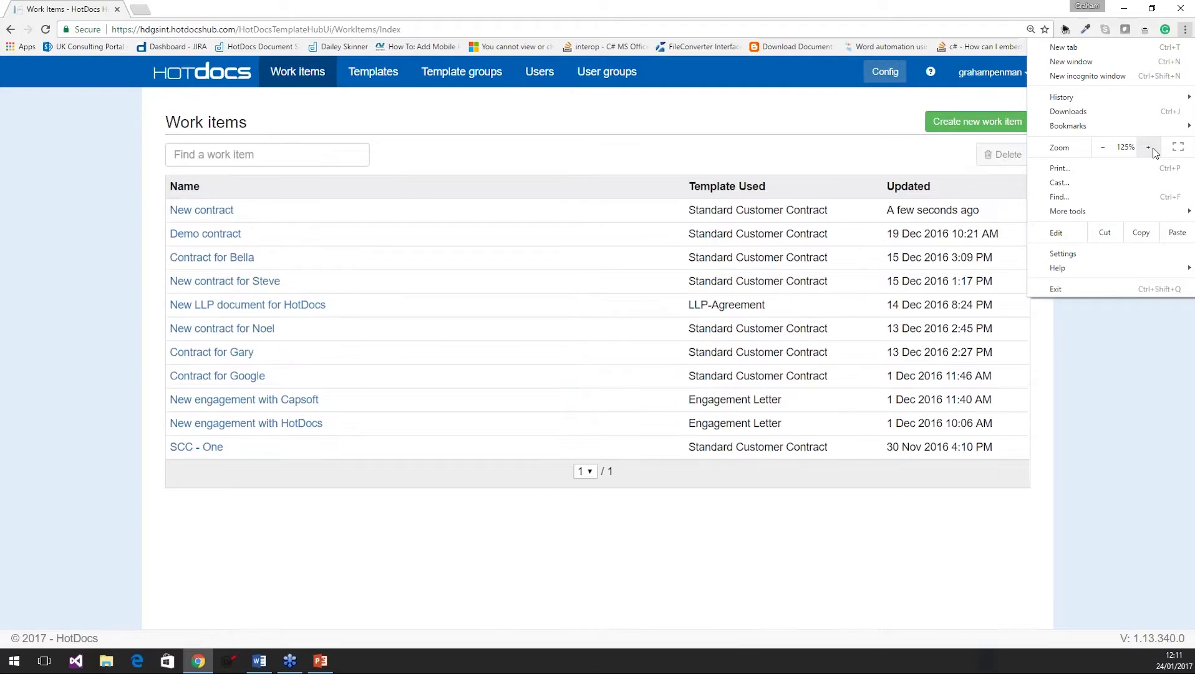
left_click(1109, 386)
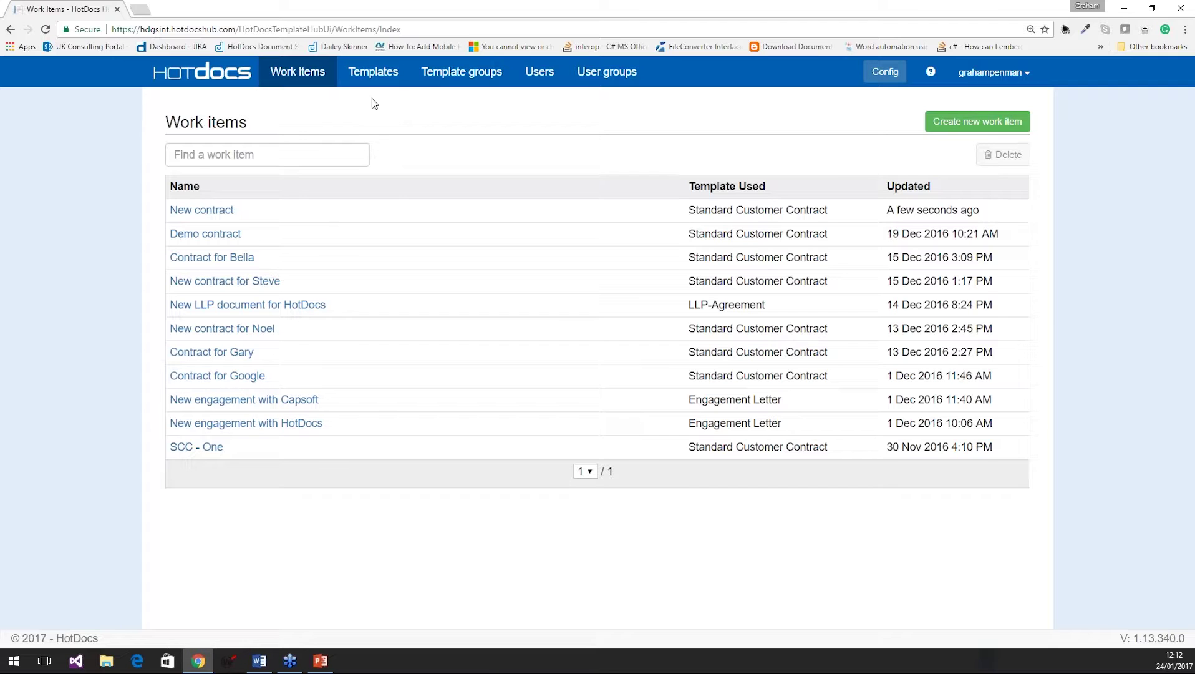
- Create work item 'Demo contract' from the Standard Customer Contract template and launch its interview
left_click(968, 129)
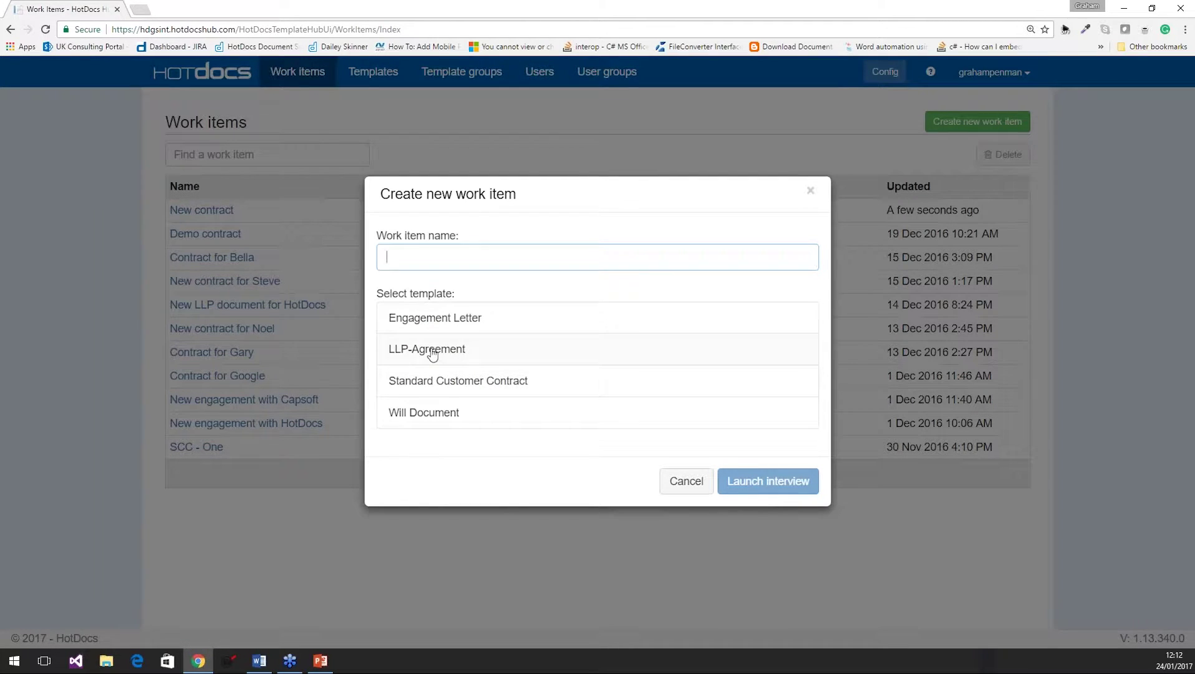
left_click(431, 262)
type("Demon")
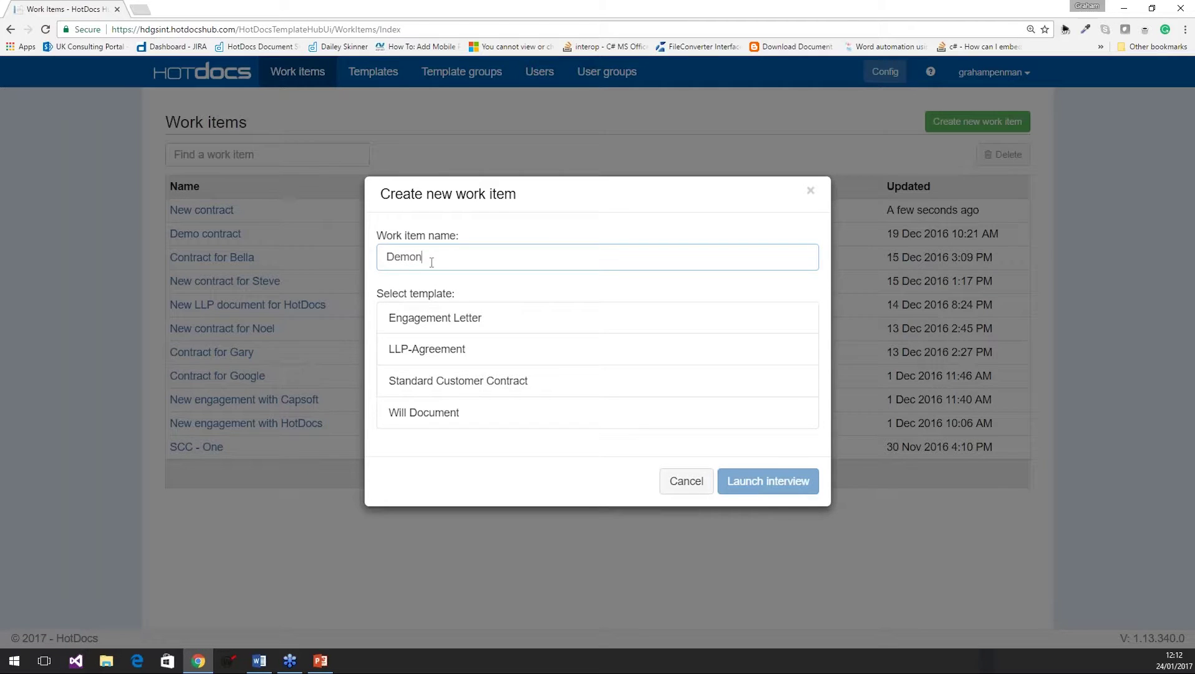
key("BackSpace")
type("contract")
left_click(468, 385)
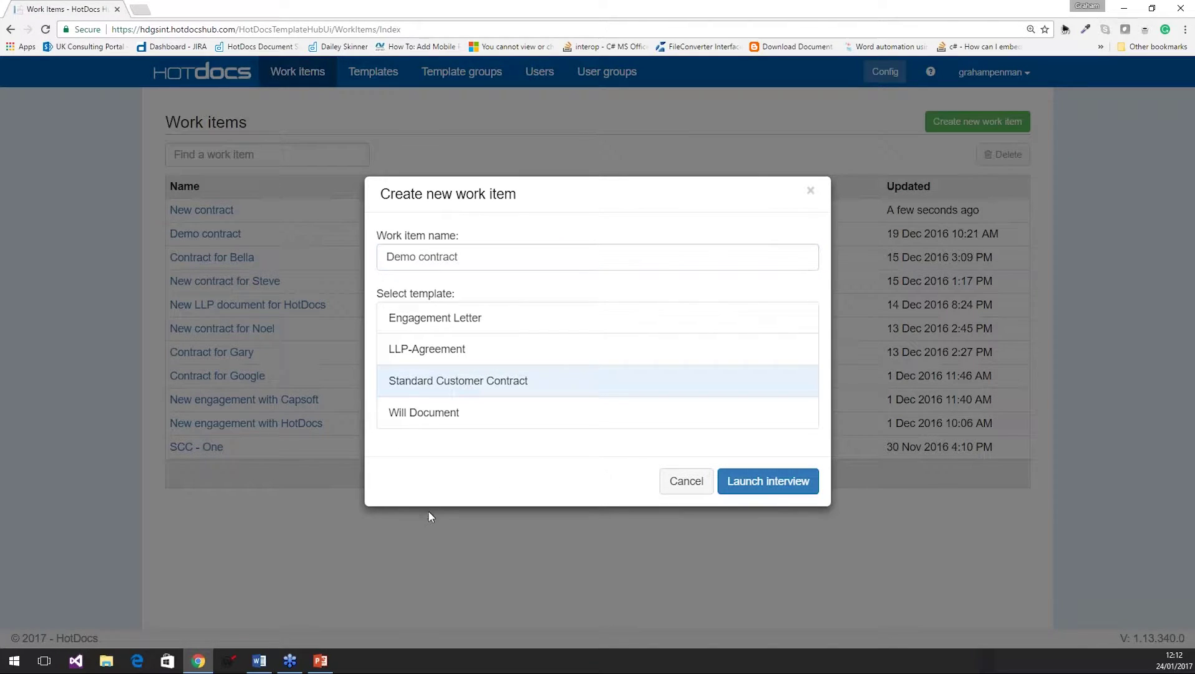
left_click(754, 493)
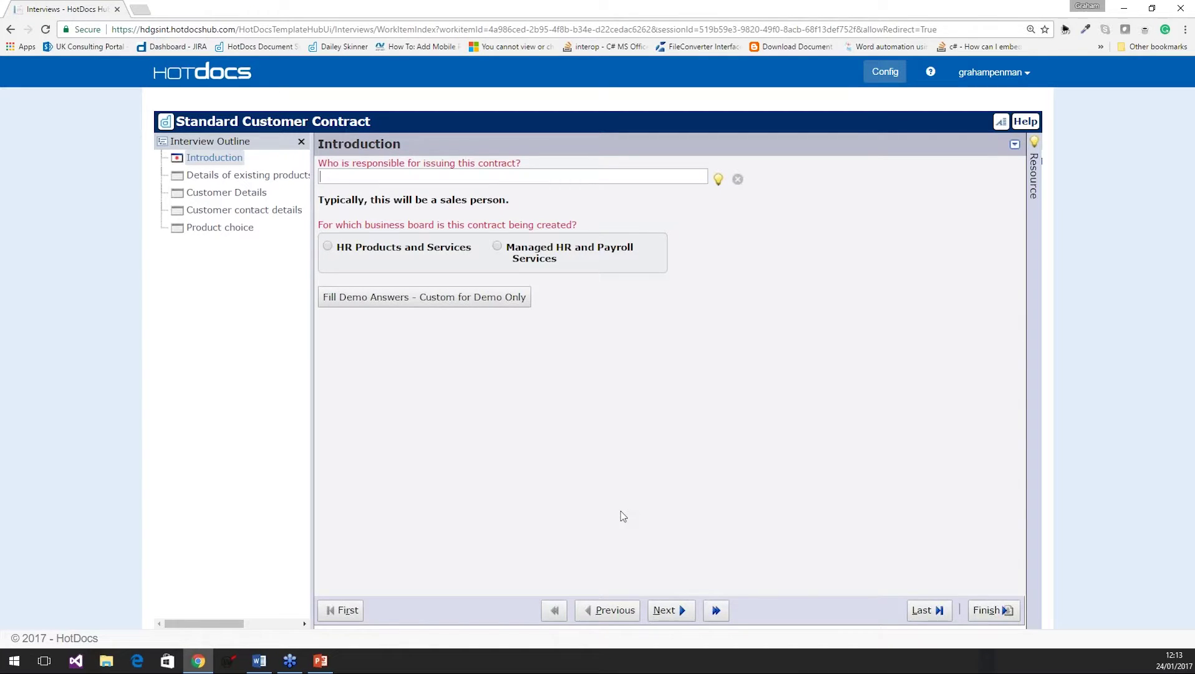
- Enter the issuing salesperson's name, view the question's help notes, and choose HR Products and Services
left_click(378, 176)
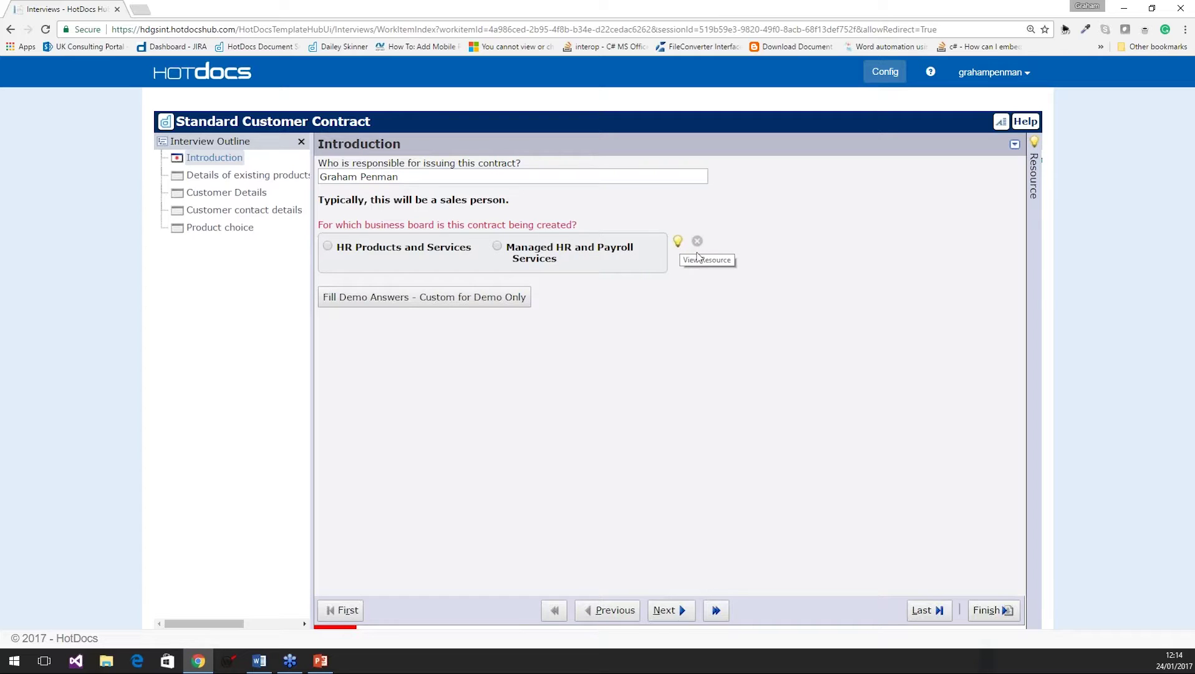
left_click(1030, 305)
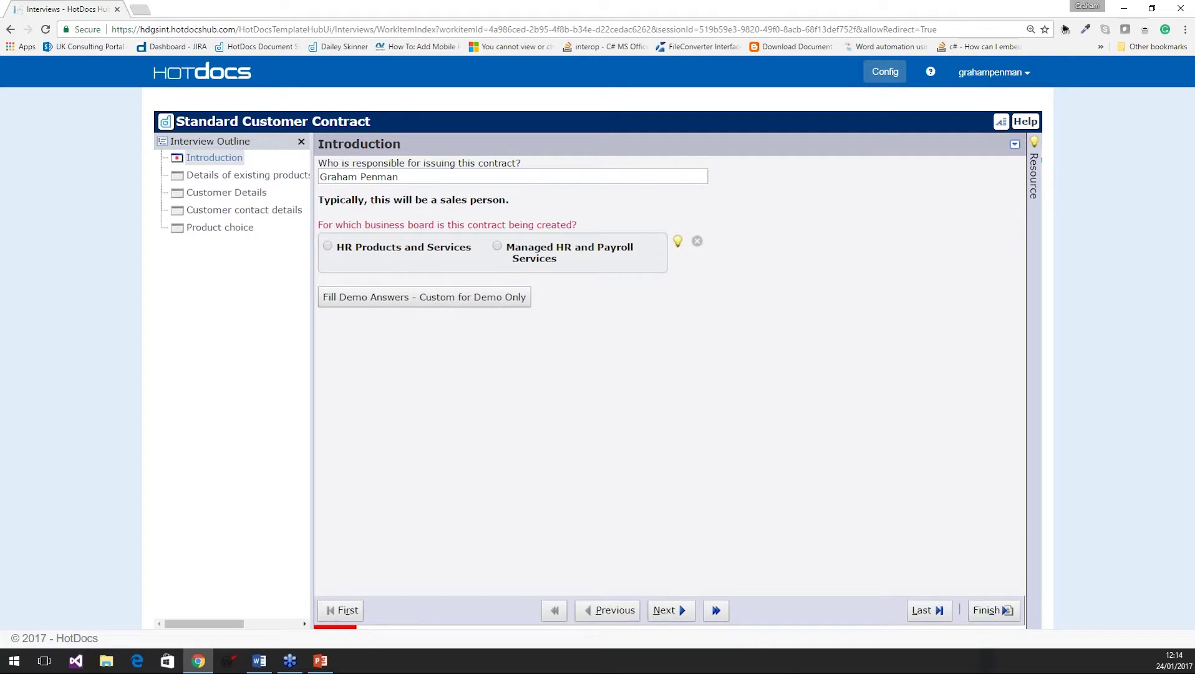
left_click(328, 246)
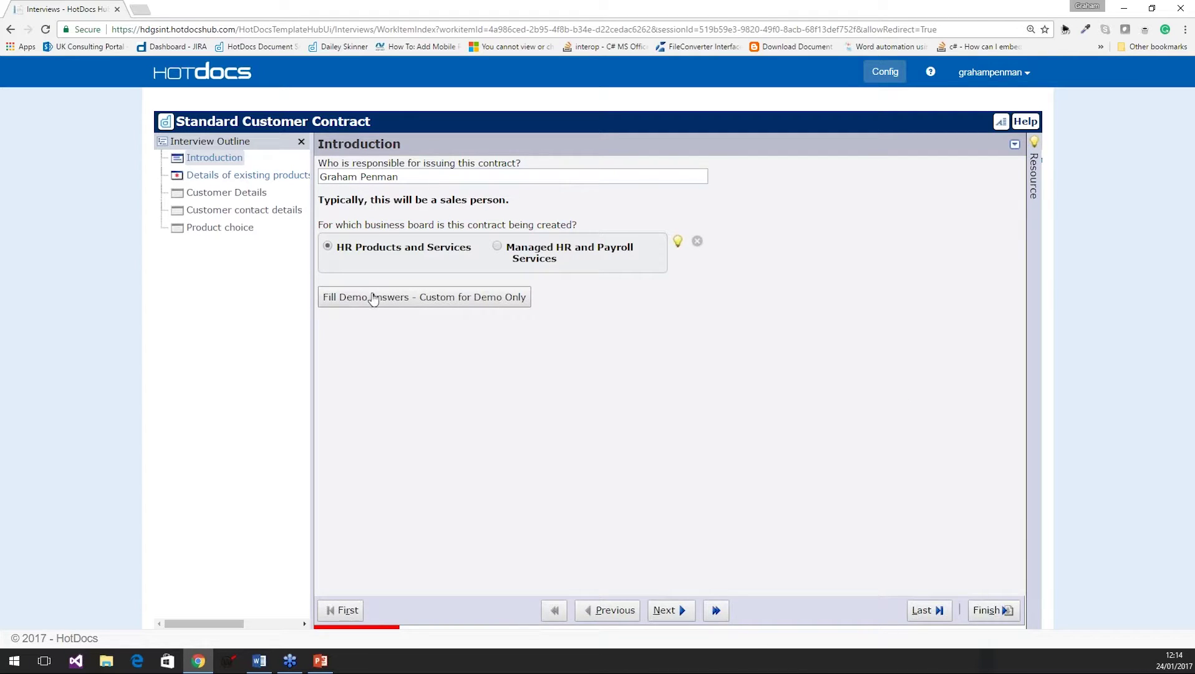
- Tick Managed payroll as an existing product, answer No to the name change, and go to agreements to be terminated
left_click(229, 179)
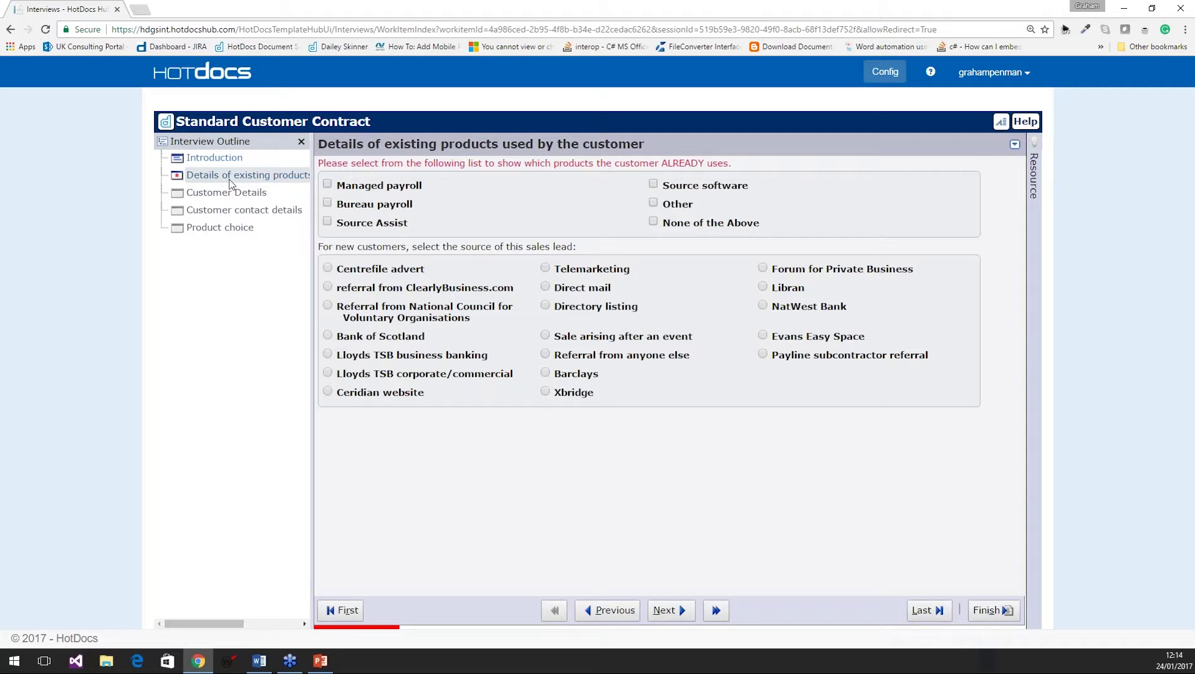
left_click(327, 184)
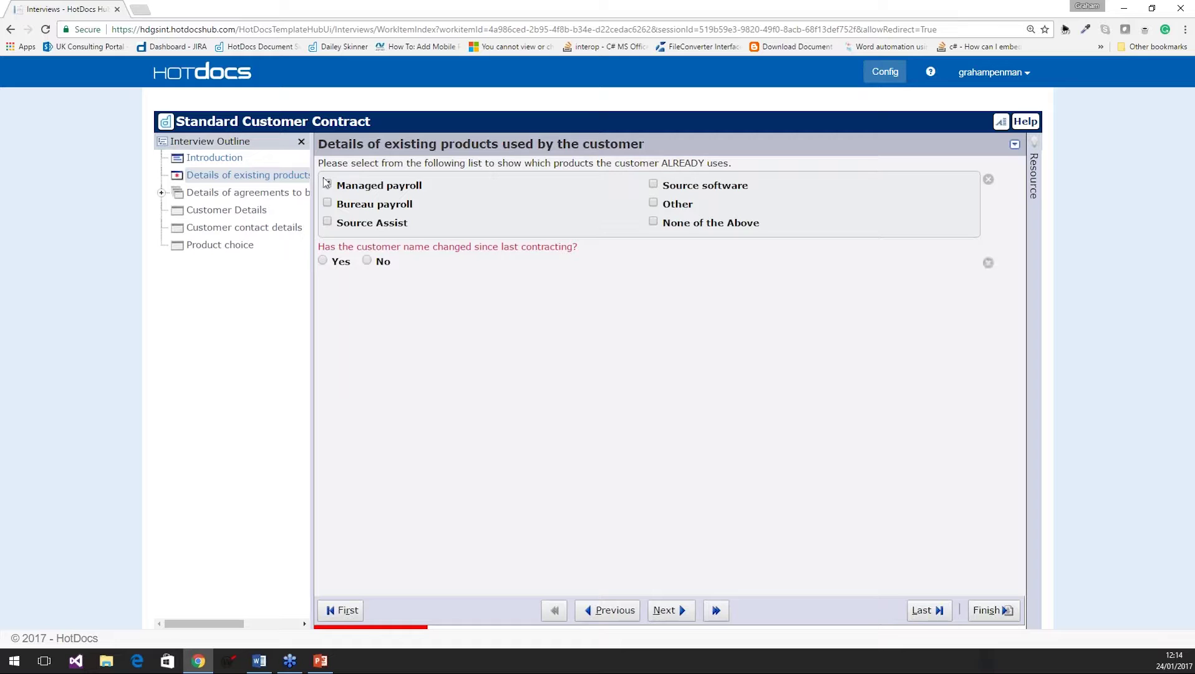
left_click(347, 261)
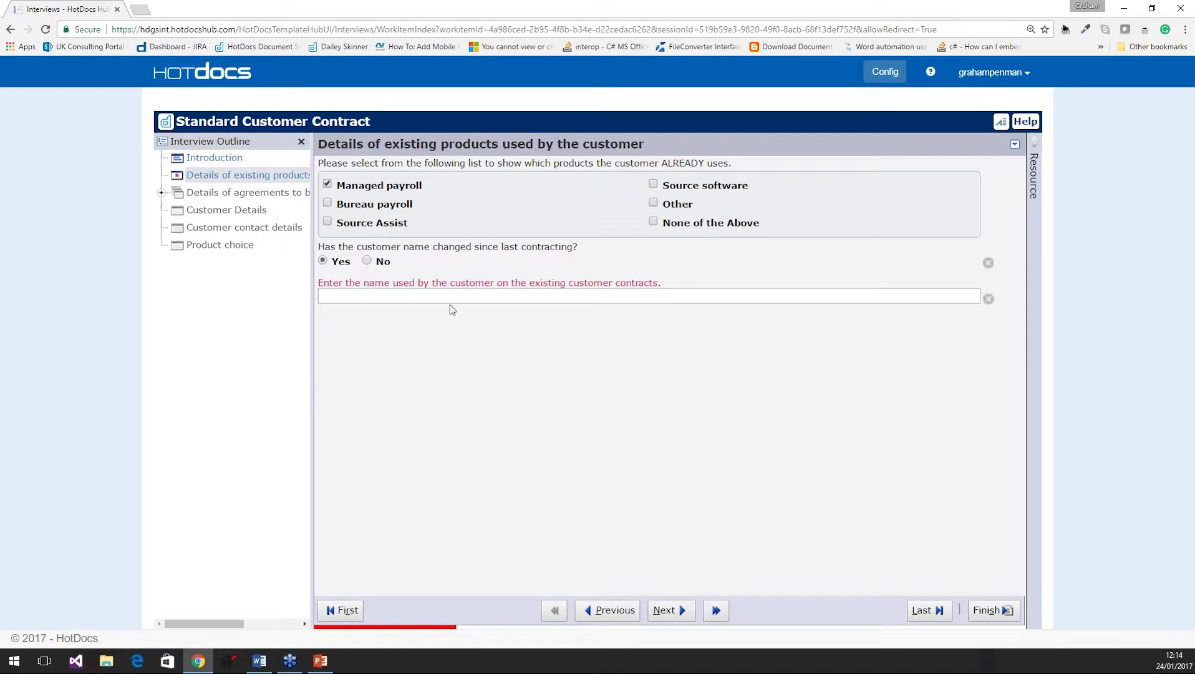
left_click(368, 261)
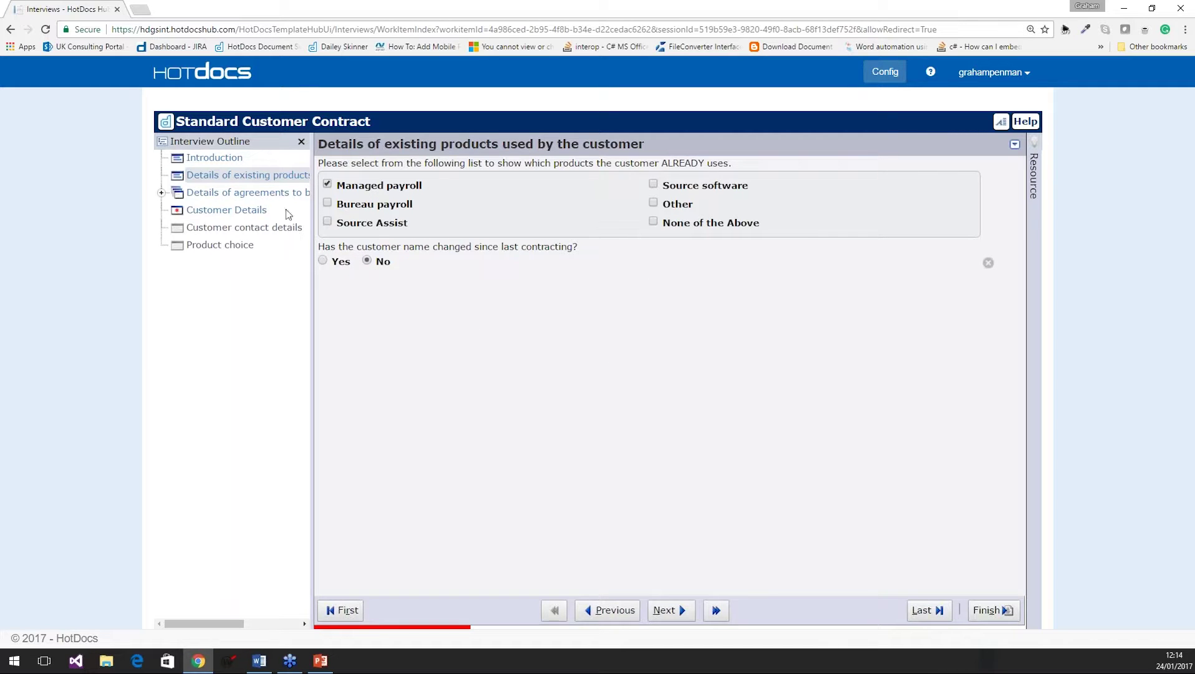
left_click(265, 192)
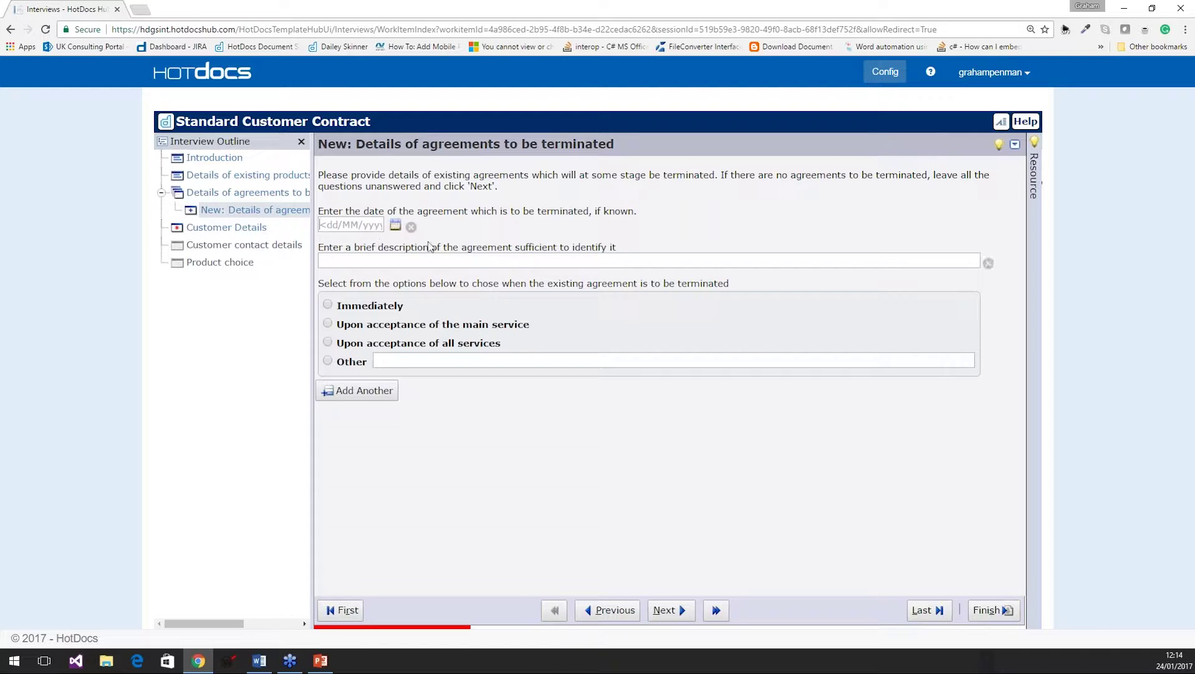
- Date the first agreement to be terminated 24/01/2017 and describe it as 'Description'
left_click(396, 227)
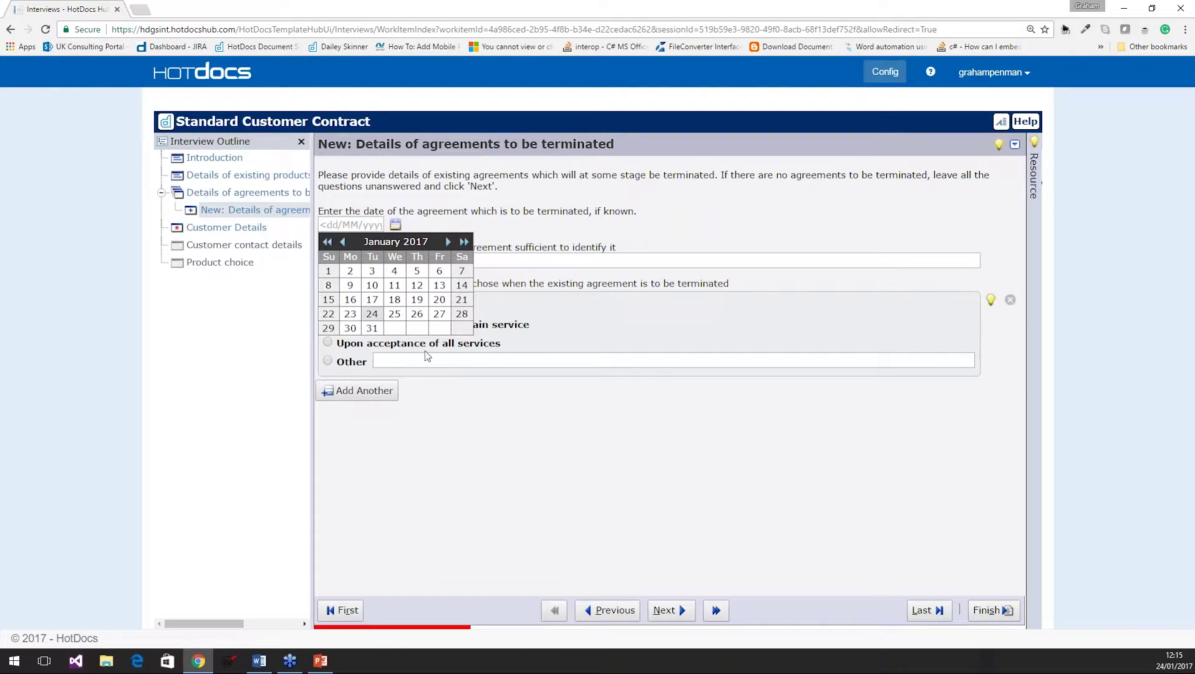
left_click(371, 318)
left_click(351, 261)
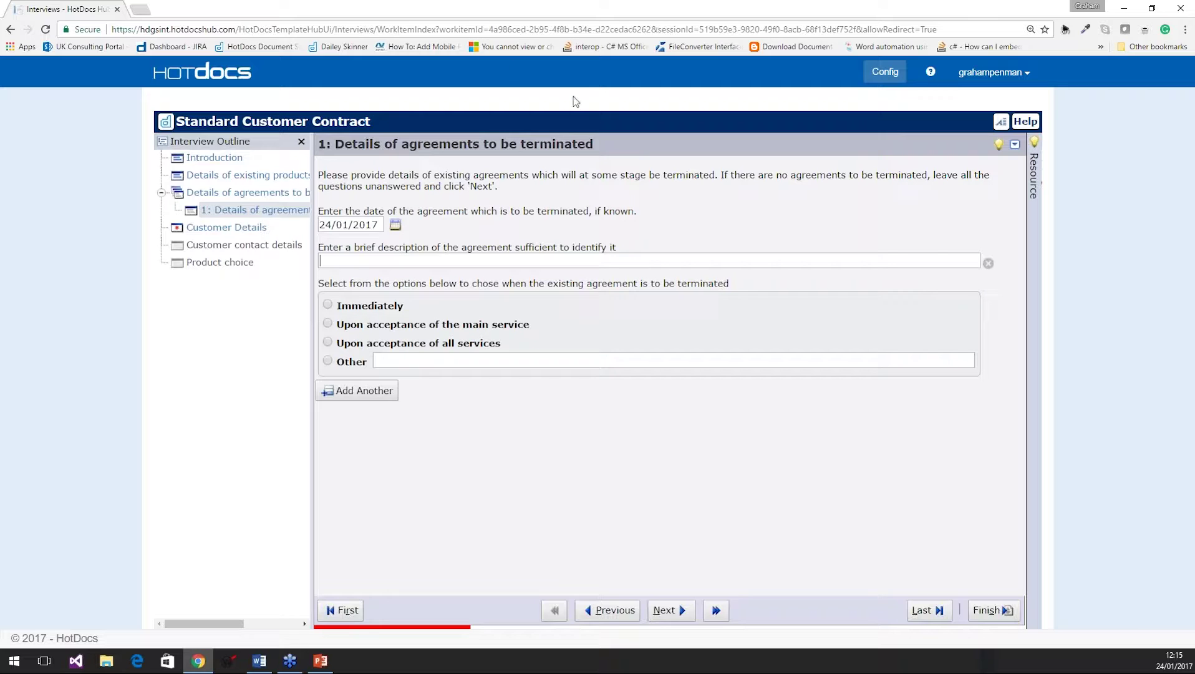
left_click_drag(601, 144, 340, 148)
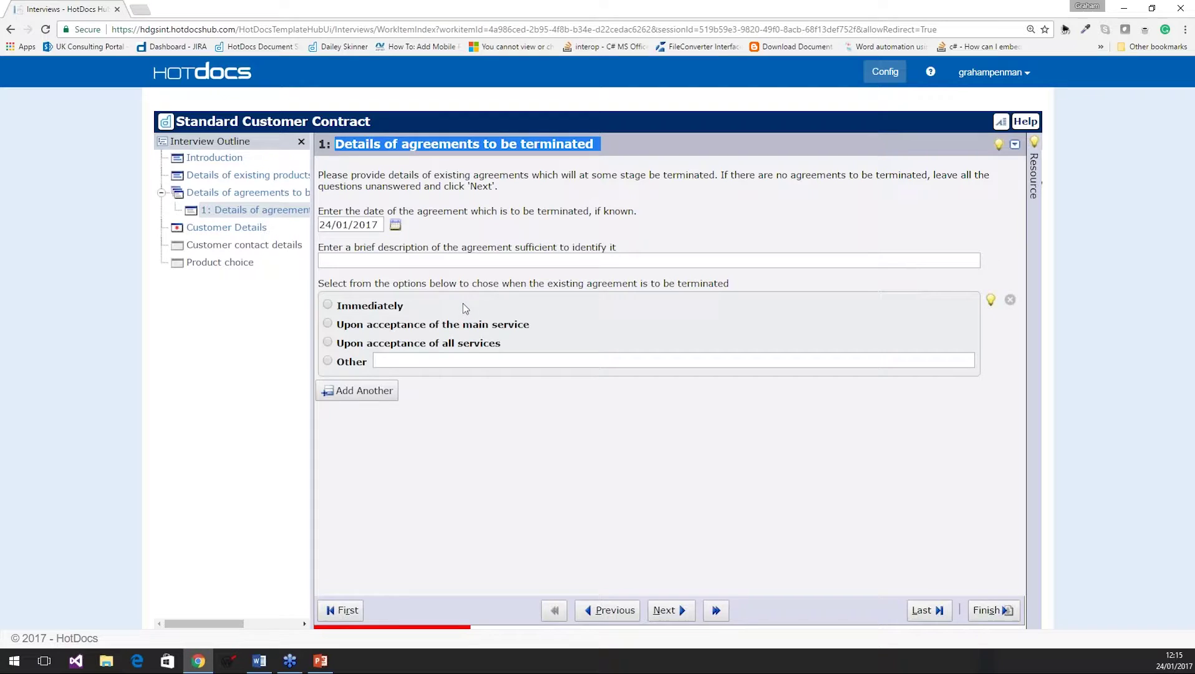
left_click(363, 225)
left_click(397, 262)
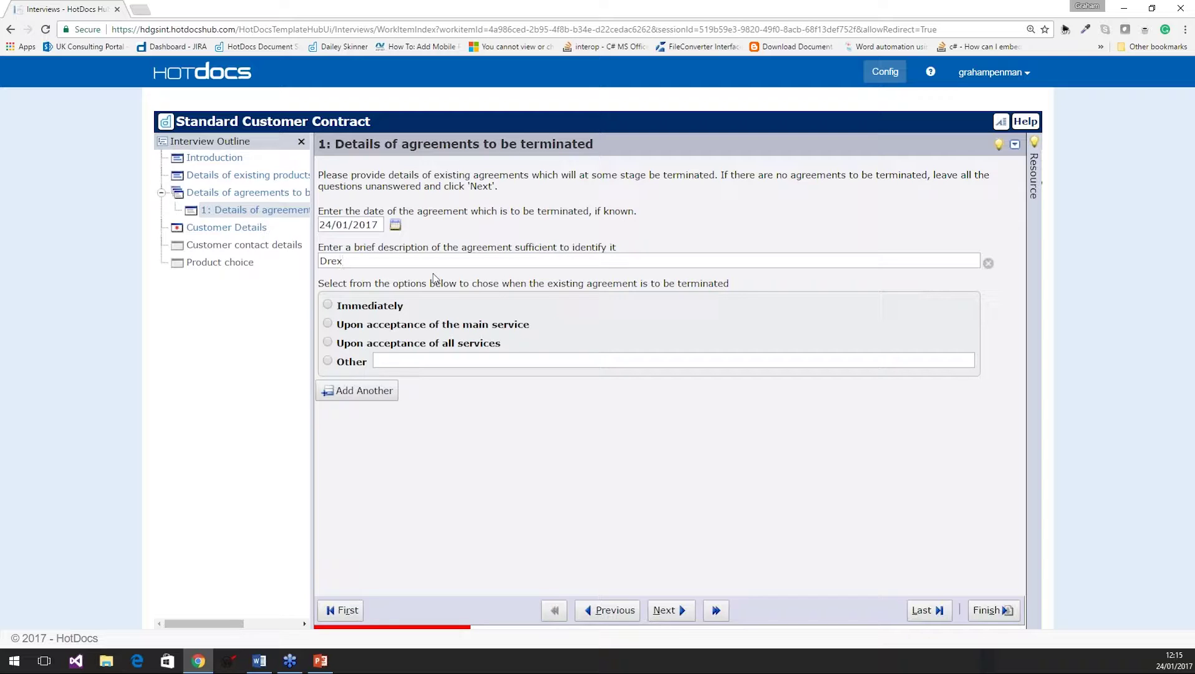
type("Description")
key("Tab")
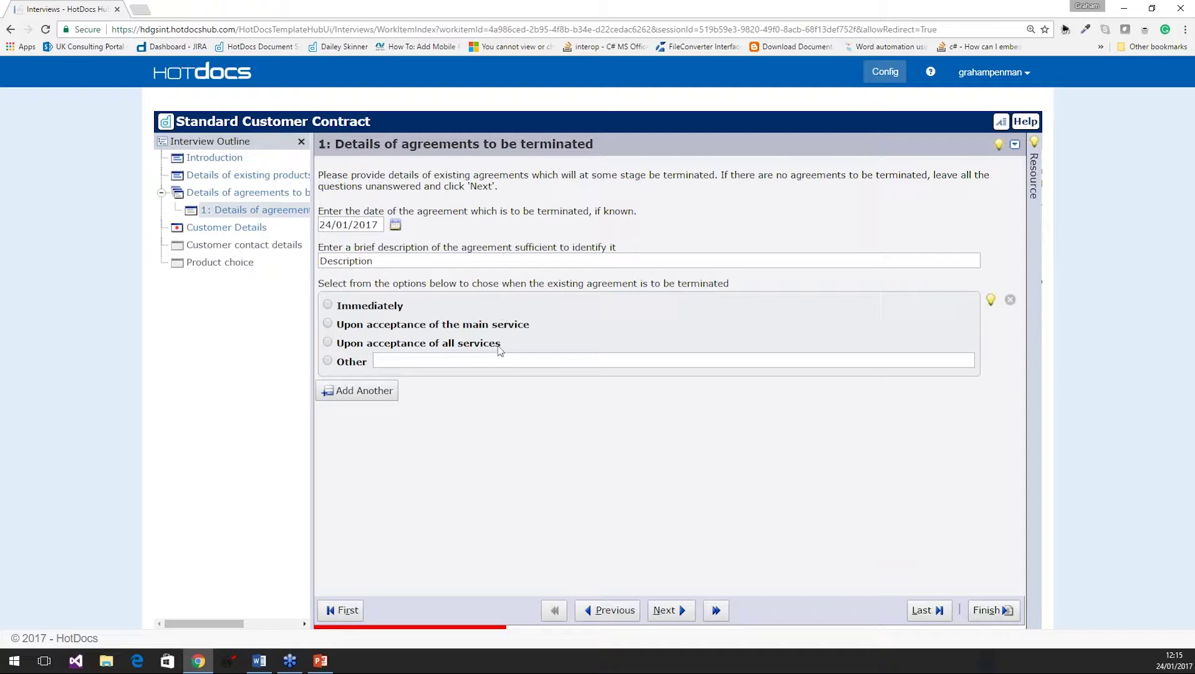
- Set the agreement to end Immediately and add a blank second agreement entry
left_click(372, 308)
left_click(378, 393)
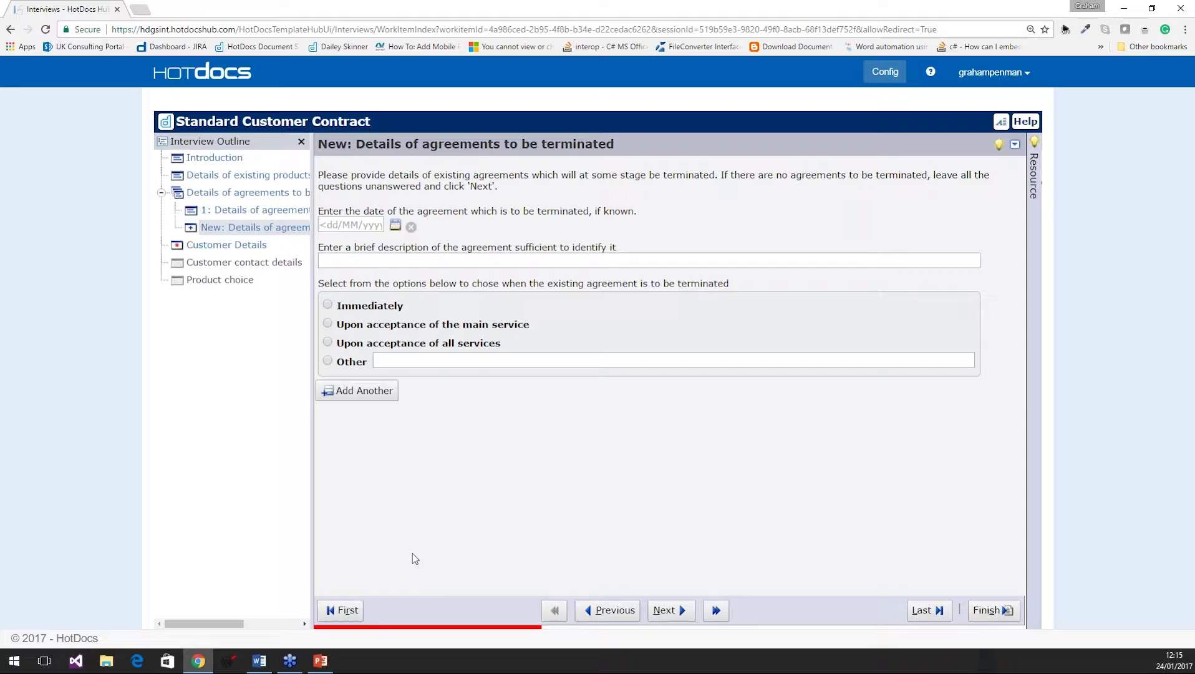
left_click(234, 245)
- From the Introduction page, fill the whole interview using Fill Demo Answers - Custom for Demo Only
left_click(384, 249)
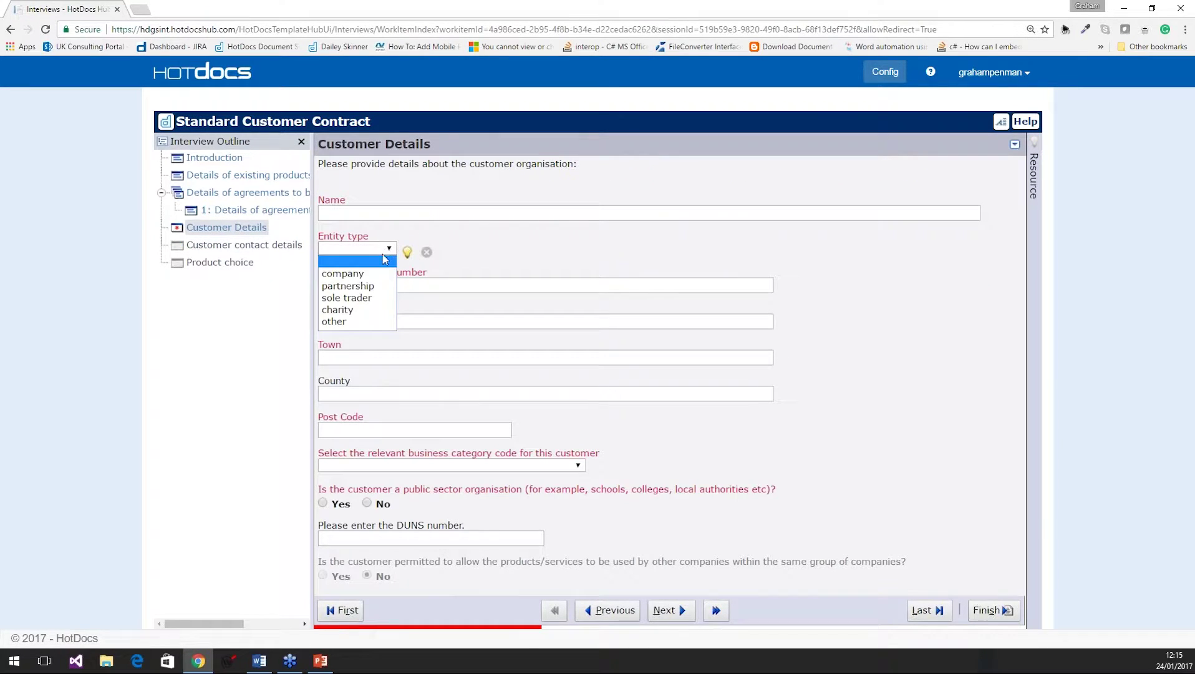
left_click(480, 282)
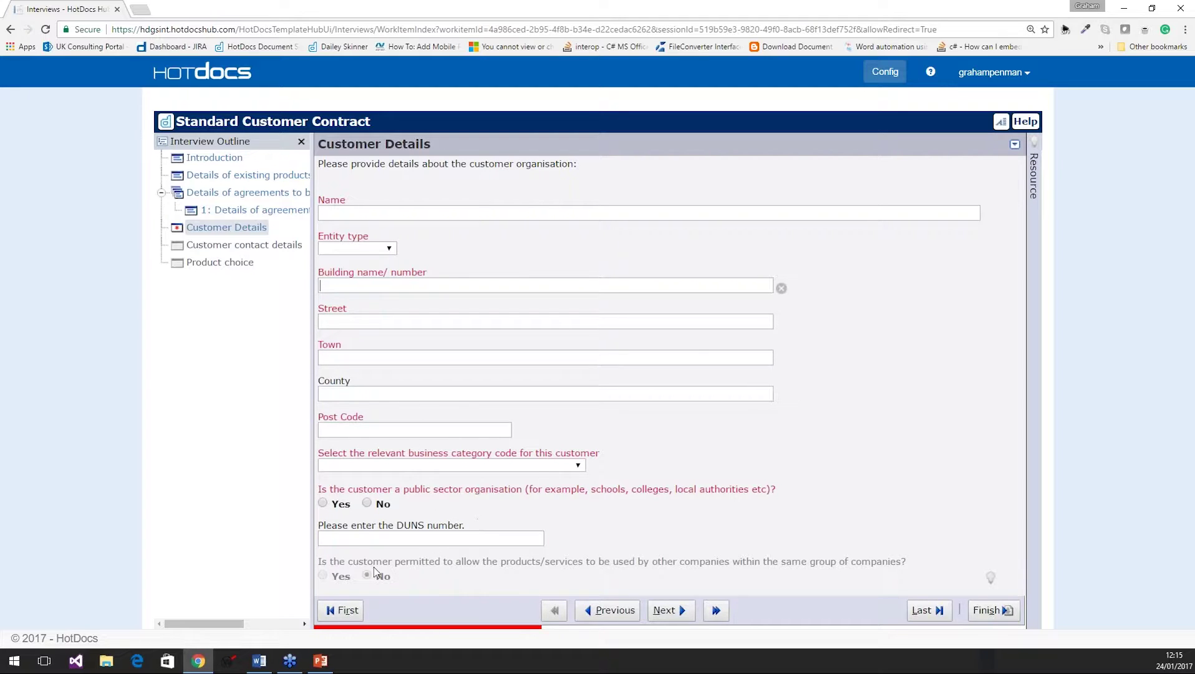
left_click(217, 157)
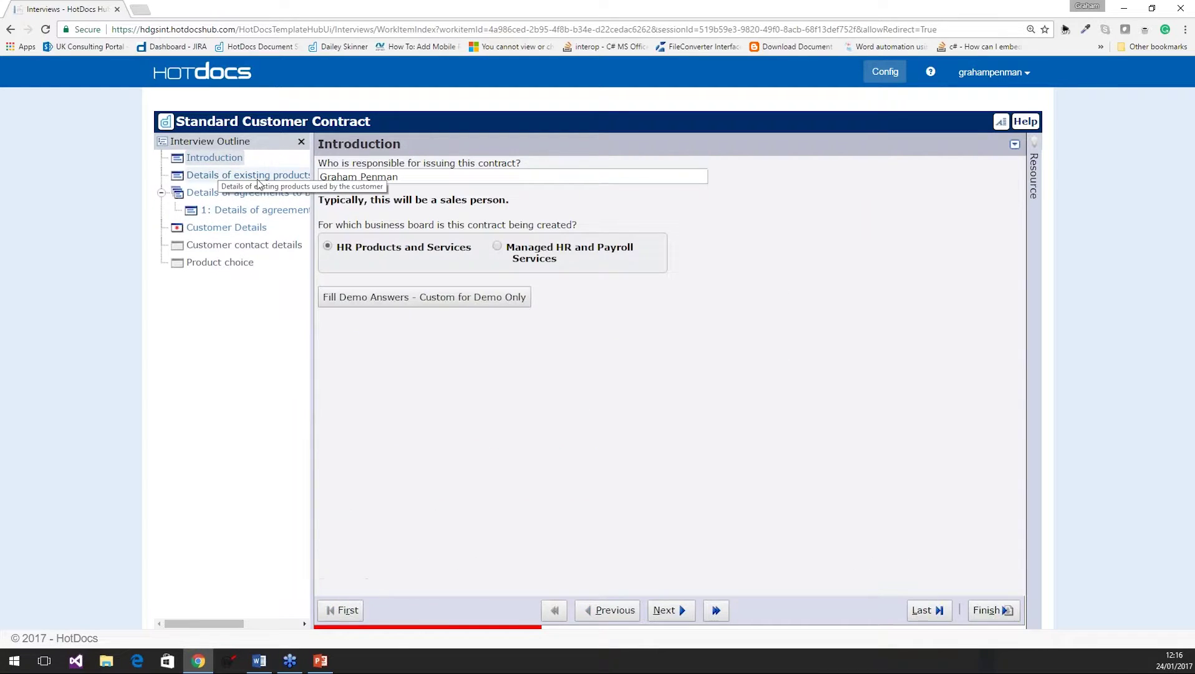
right_click(381, 297)
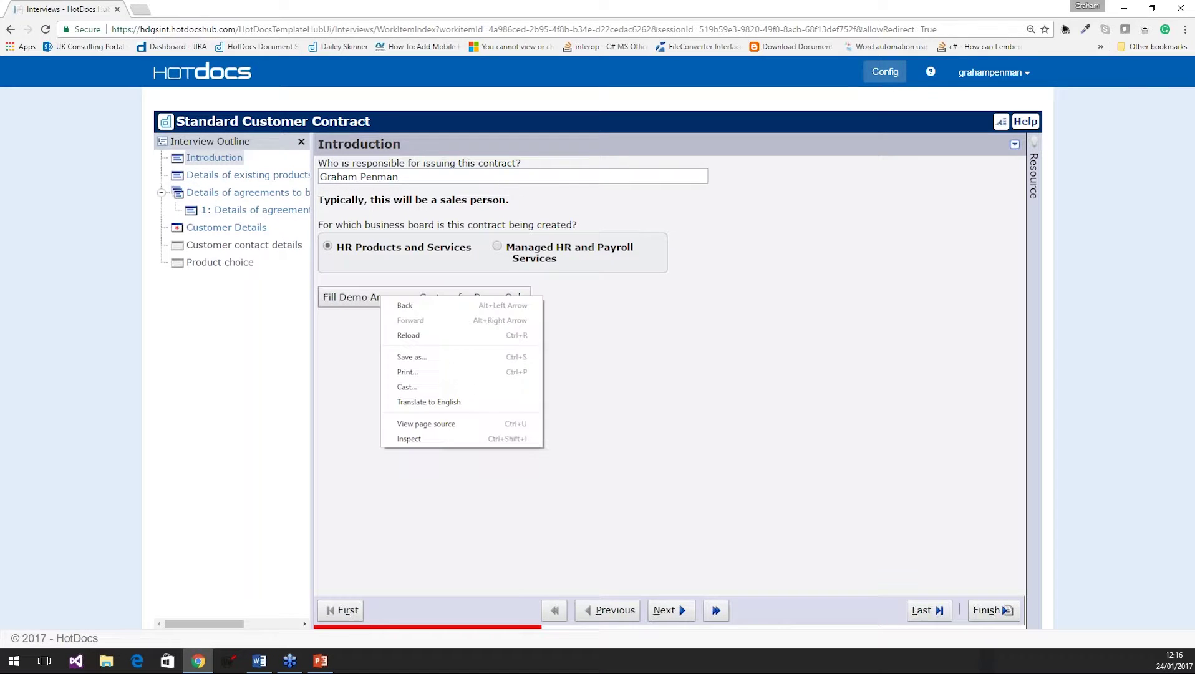
left_click(364, 322)
left_click(365, 298)
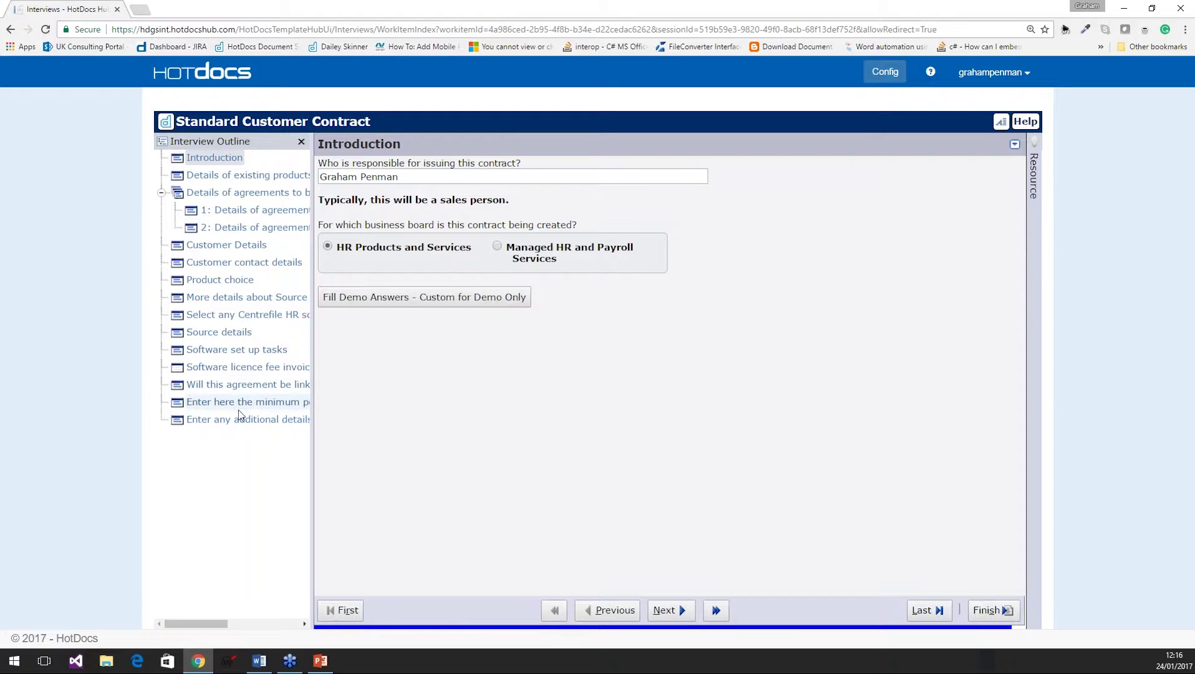
- Review the filled Customer Details and Centrefile HR solutions pages, then return to Introduction
left_click(224, 249)
left_click(226, 314)
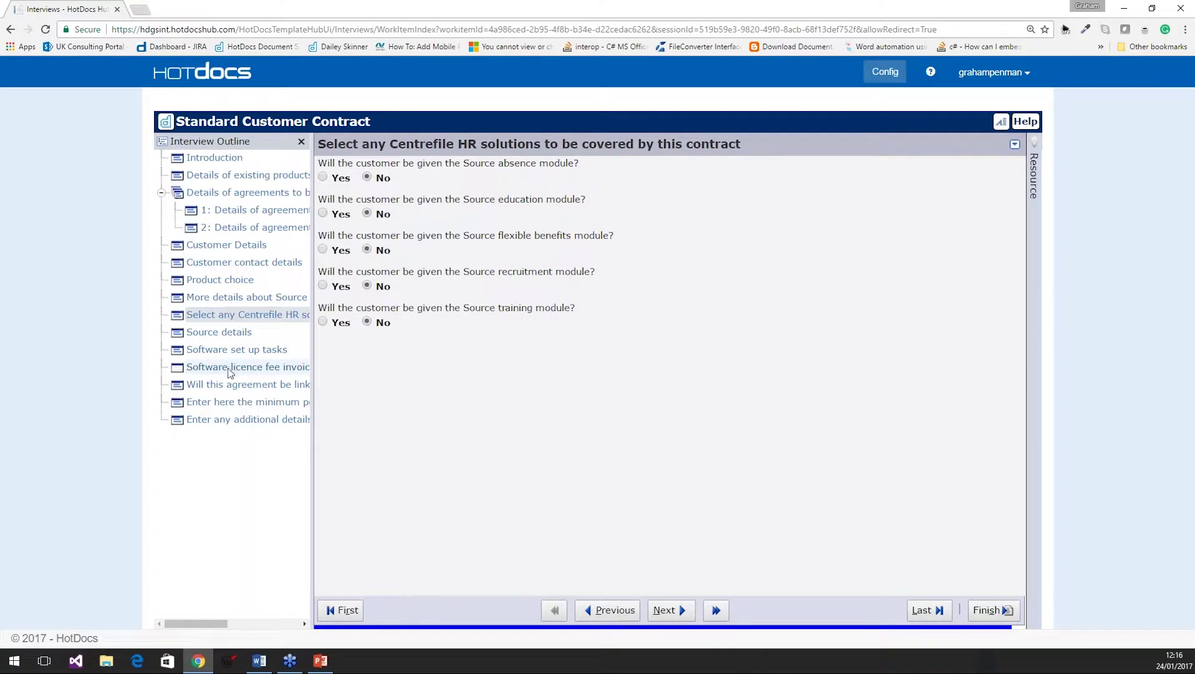
left_click(217, 160)
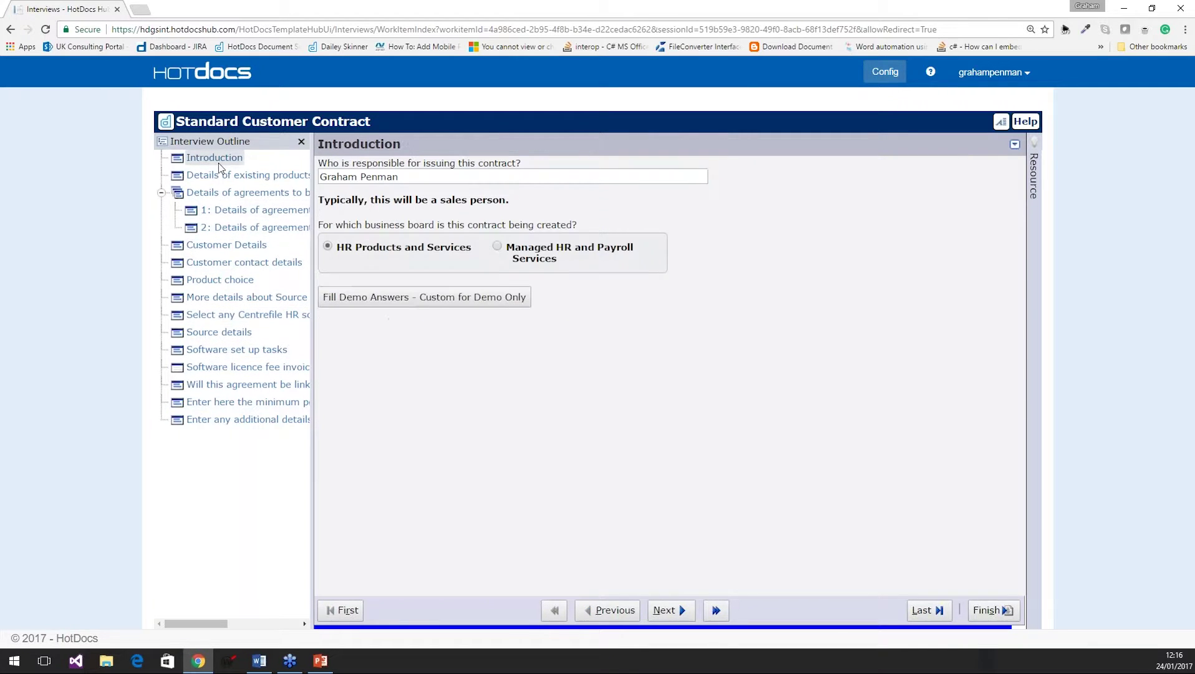
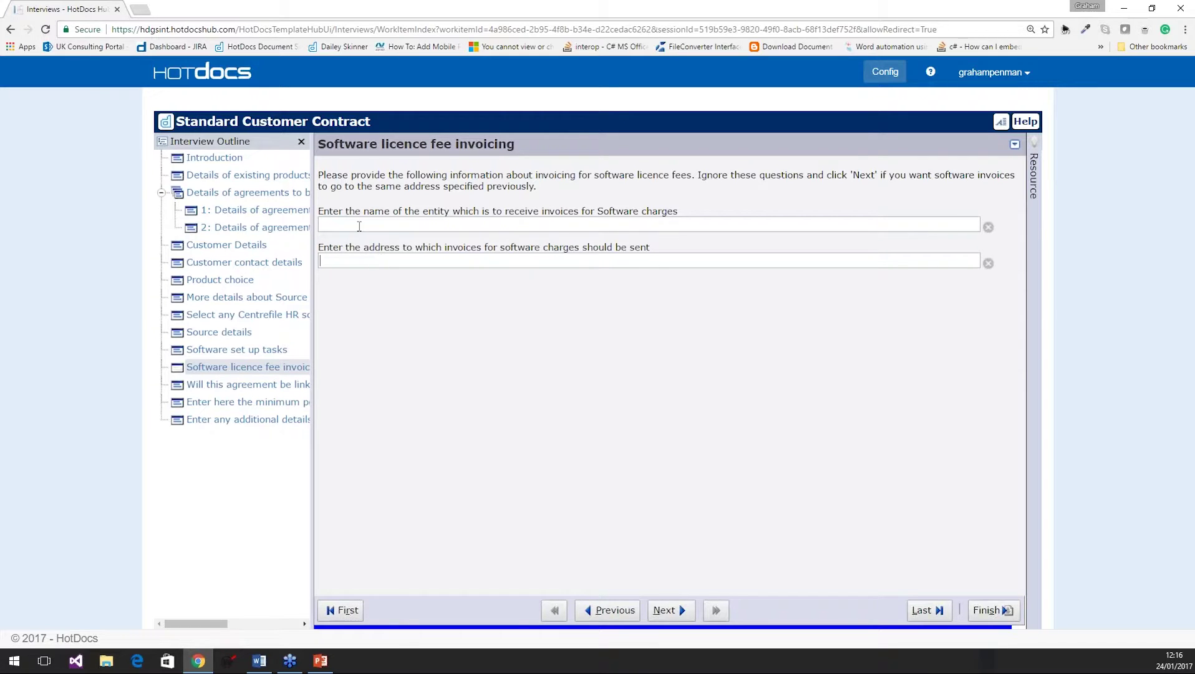
- Finish the Standard Customer Contract interview and assemble it despite the unanswered-question warning
left_click(212, 158)
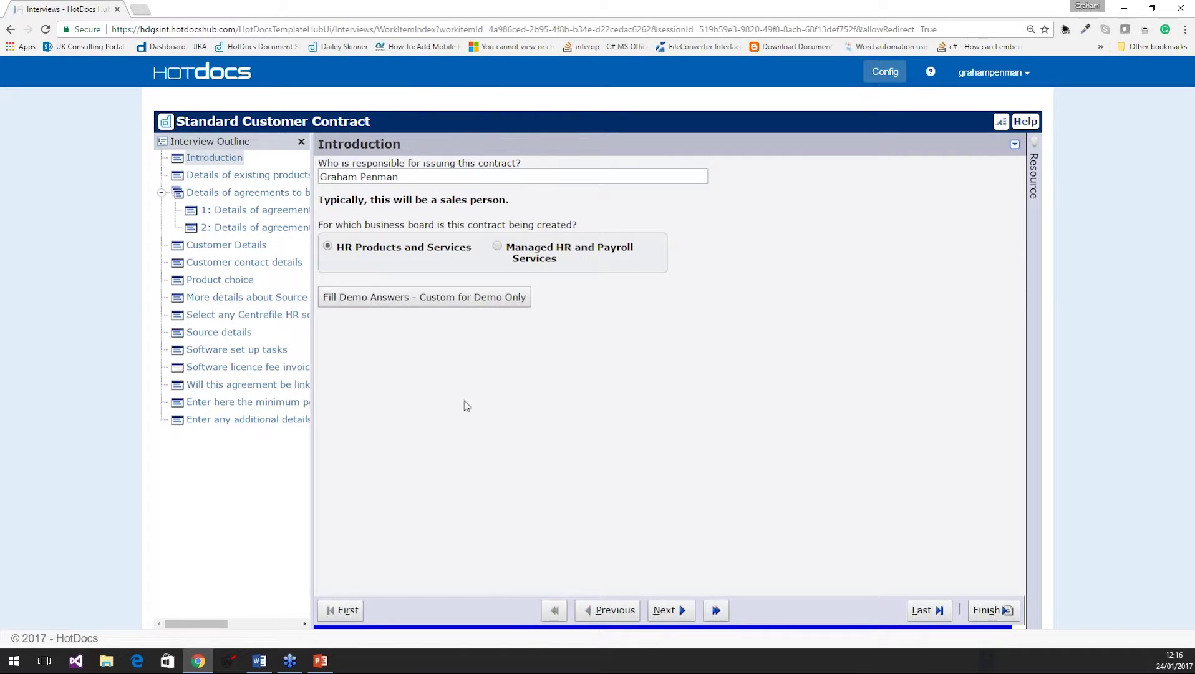
left_click(997, 612)
left_click(655, 154)
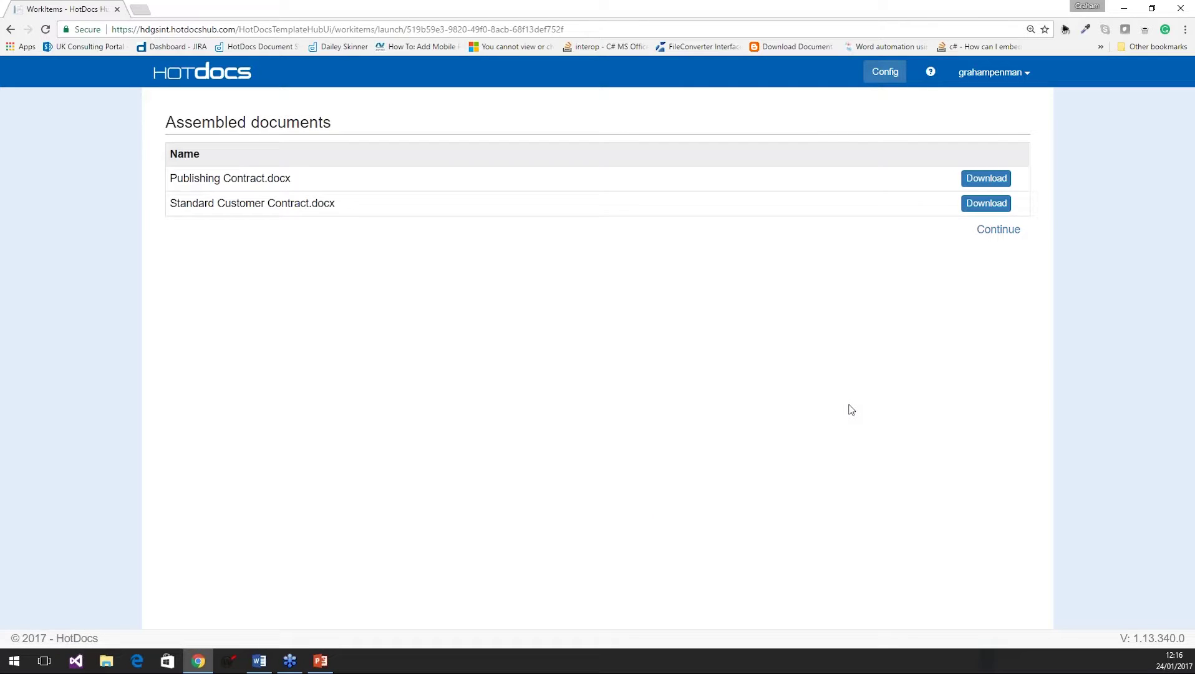
- Download Standard Customer Contract.docx into the Downloads folder and open it in Word
left_click(991, 206)
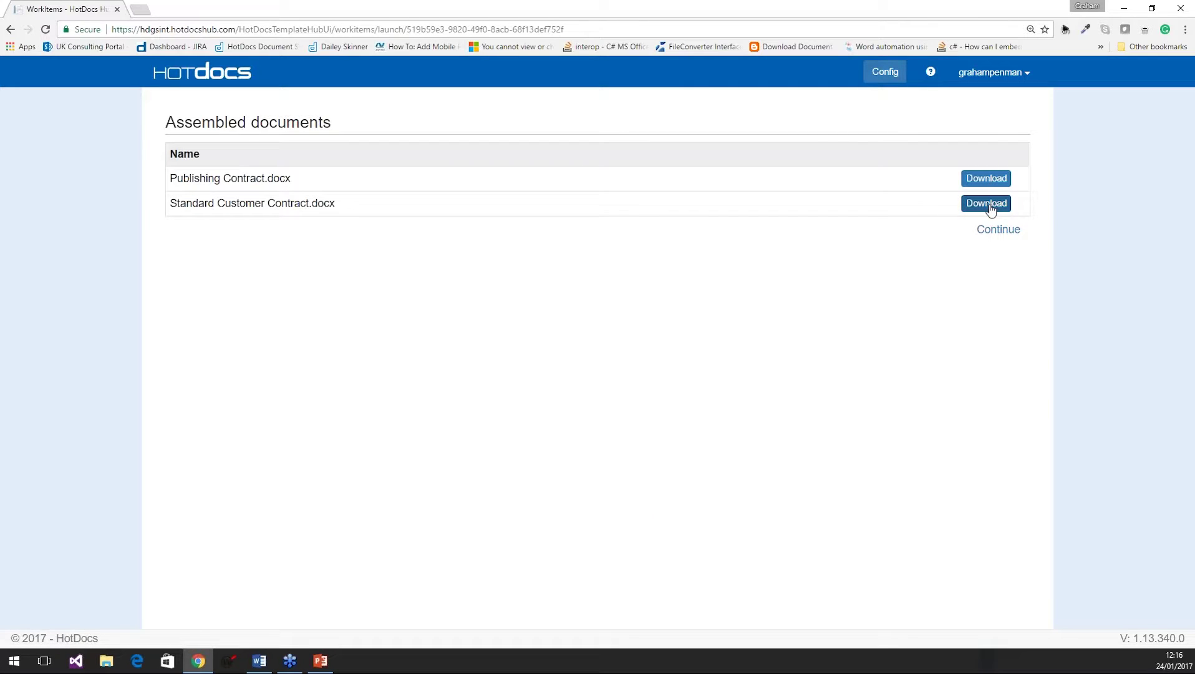
left_click_drag(247, 195, 289, 233)
left_click(289, 232)
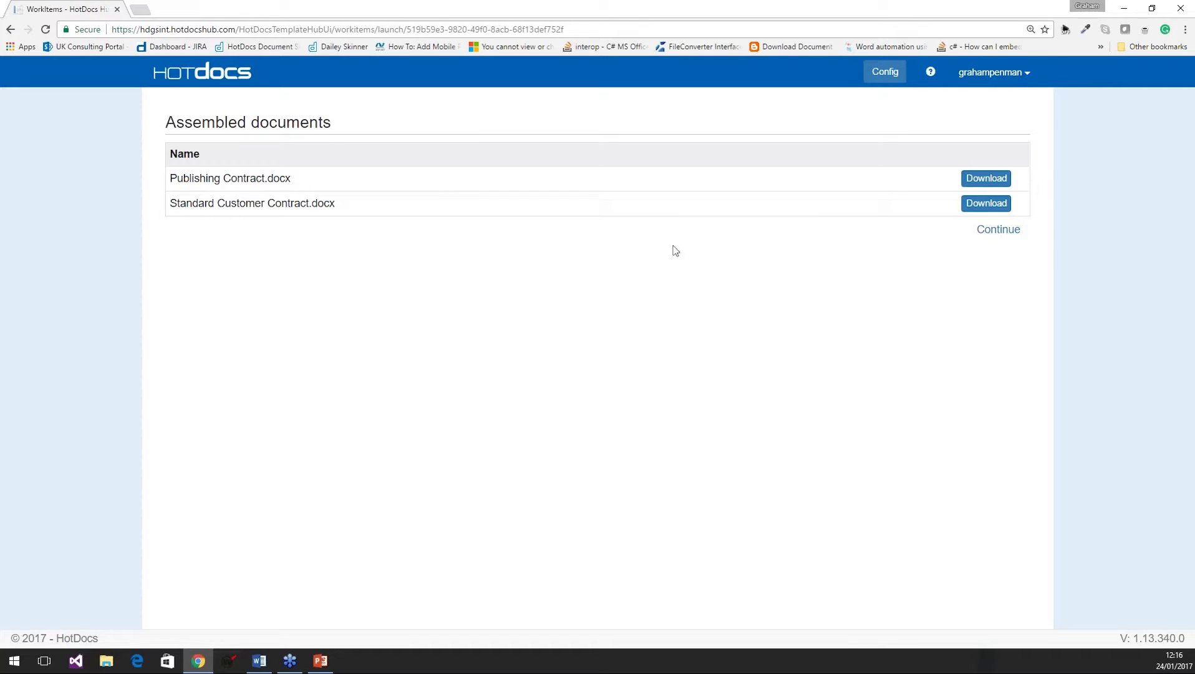
left_click(989, 212)
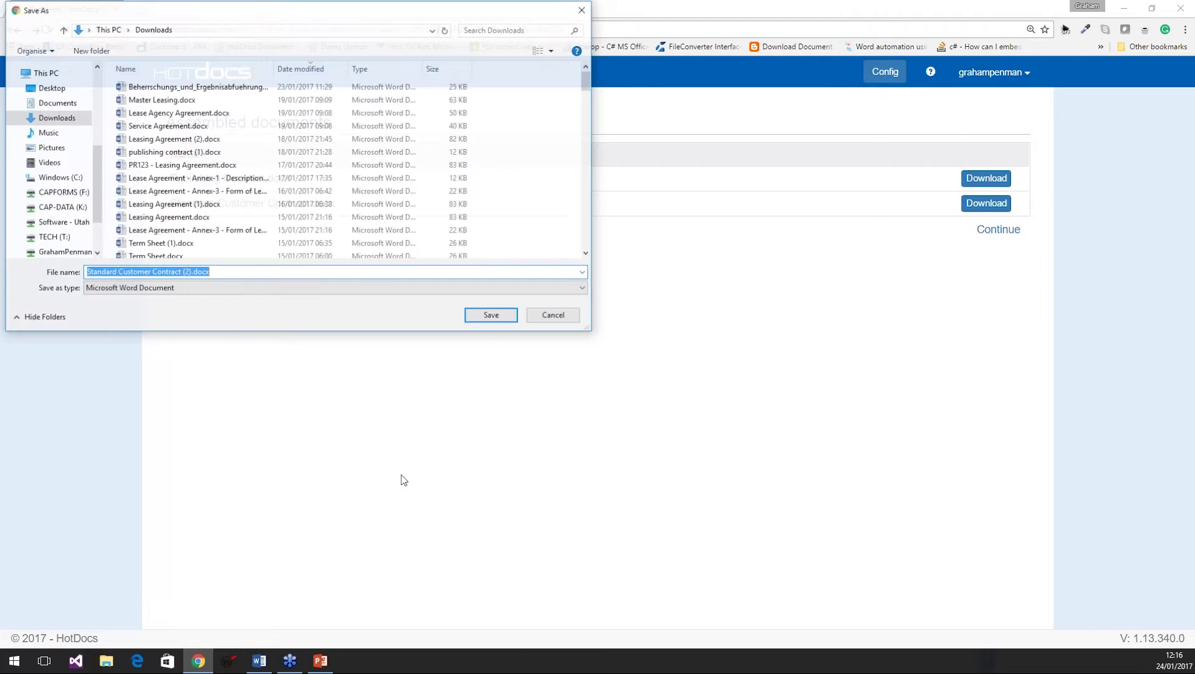
left_click(494, 316)
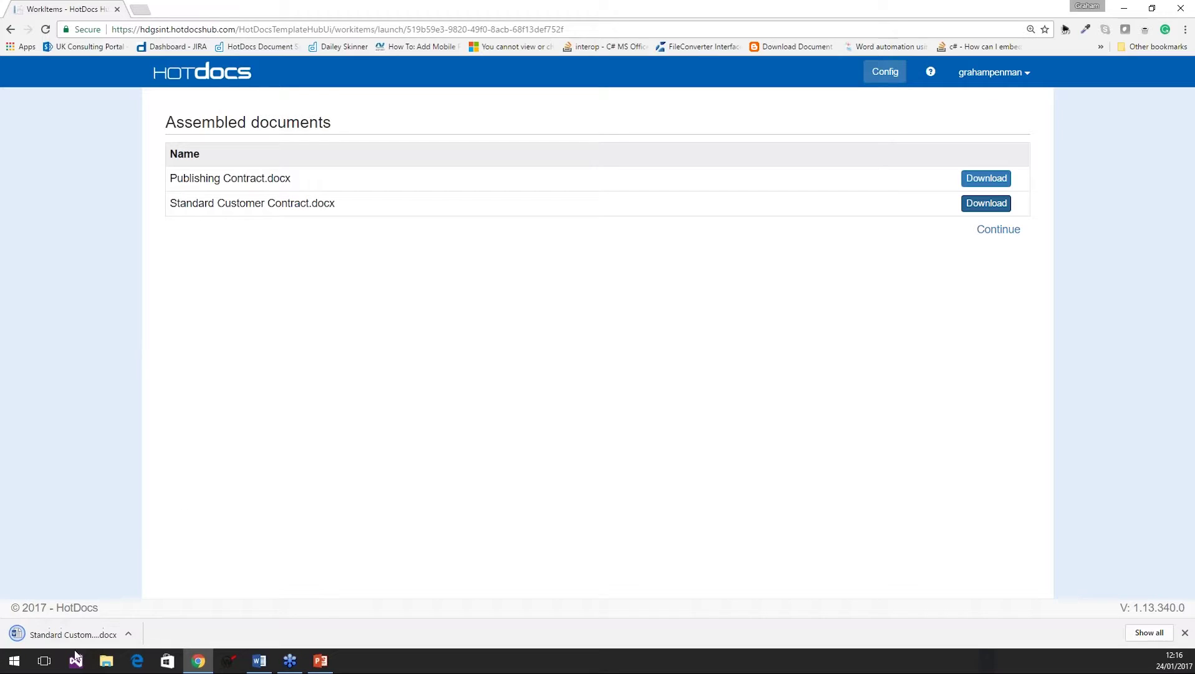
left_click(74, 628)
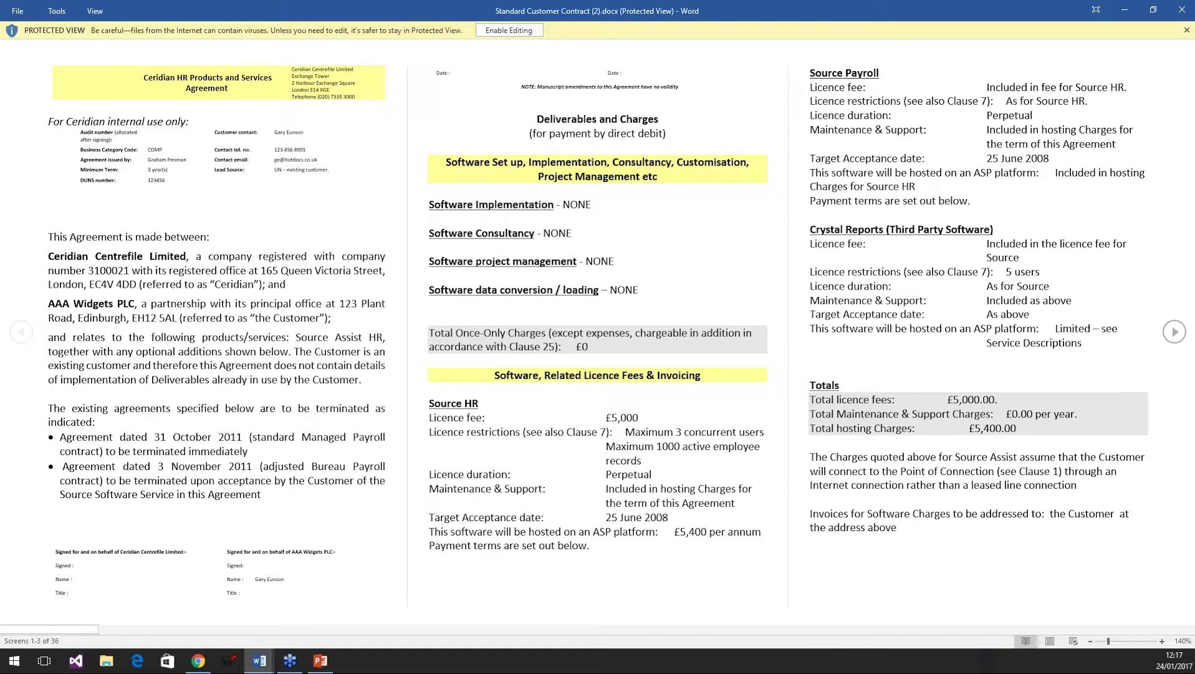
- Review the contract zoomed in Print Layout without Protected View, then put Word away
left_click(1050, 641)
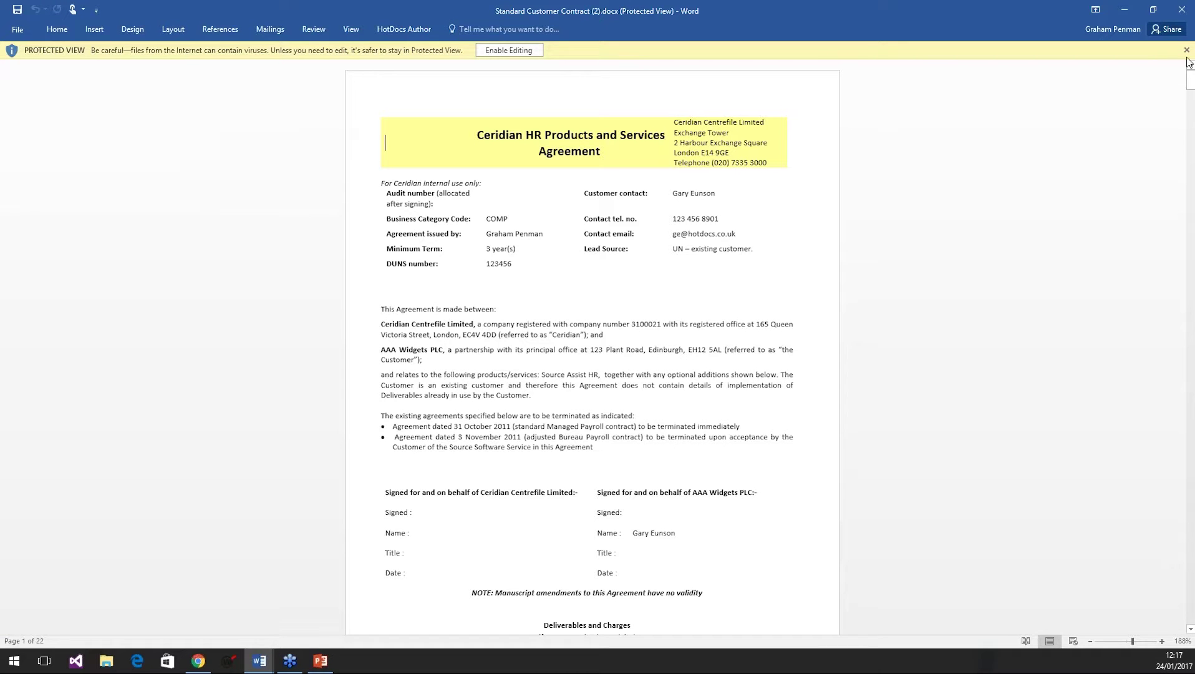
left_click(1186, 49)
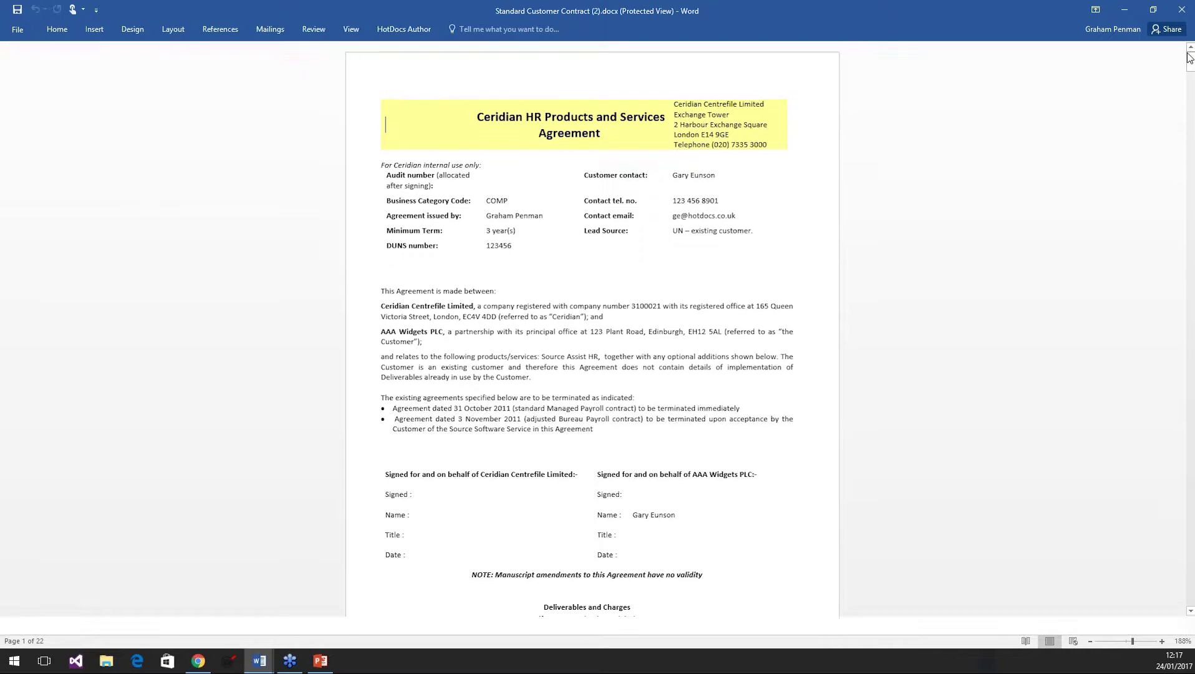
left_click(1134, 641)
left_click(1136, 642)
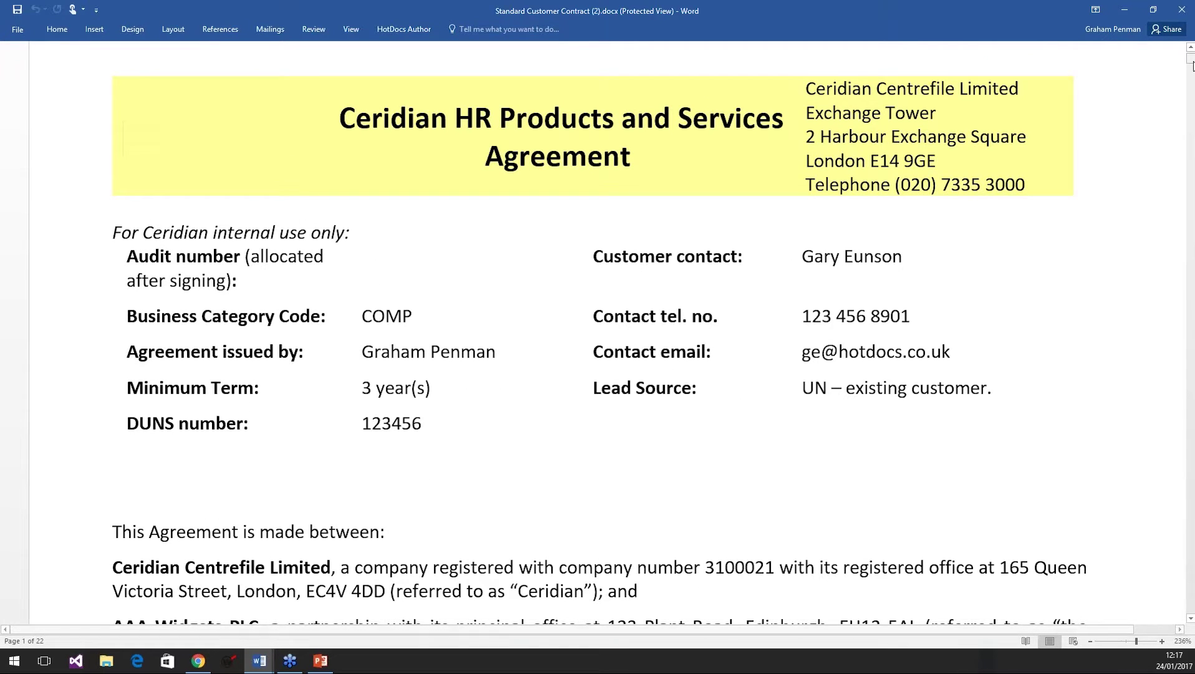
left_click_drag(1190, 60, 1191, 157)
left_click(1189, 11)
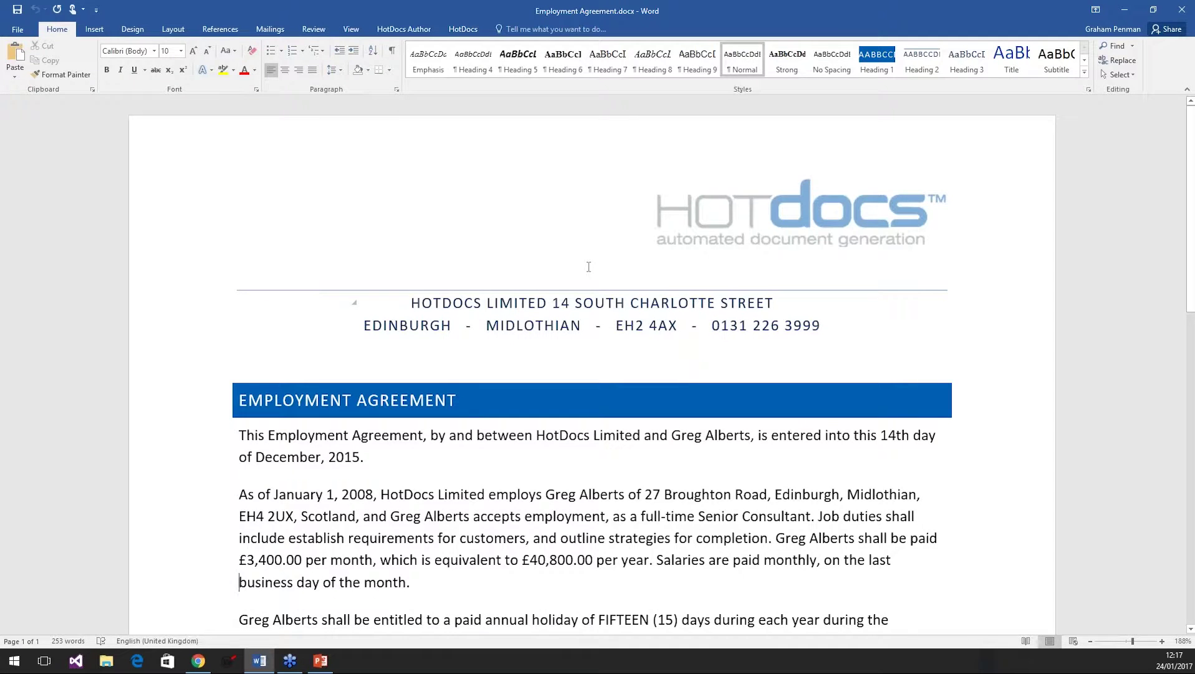
left_click(1124, 8)
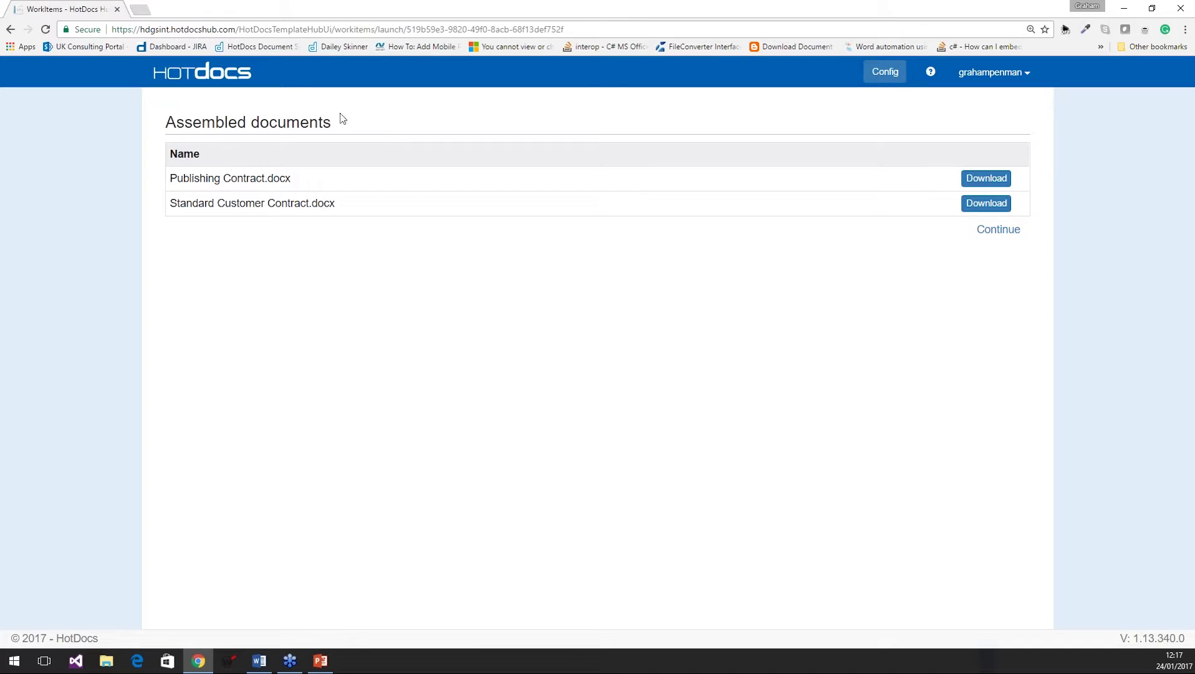
- Open the Work items list from the HotDocs Hub home page, then minimize Chrome
left_click(230, 76)
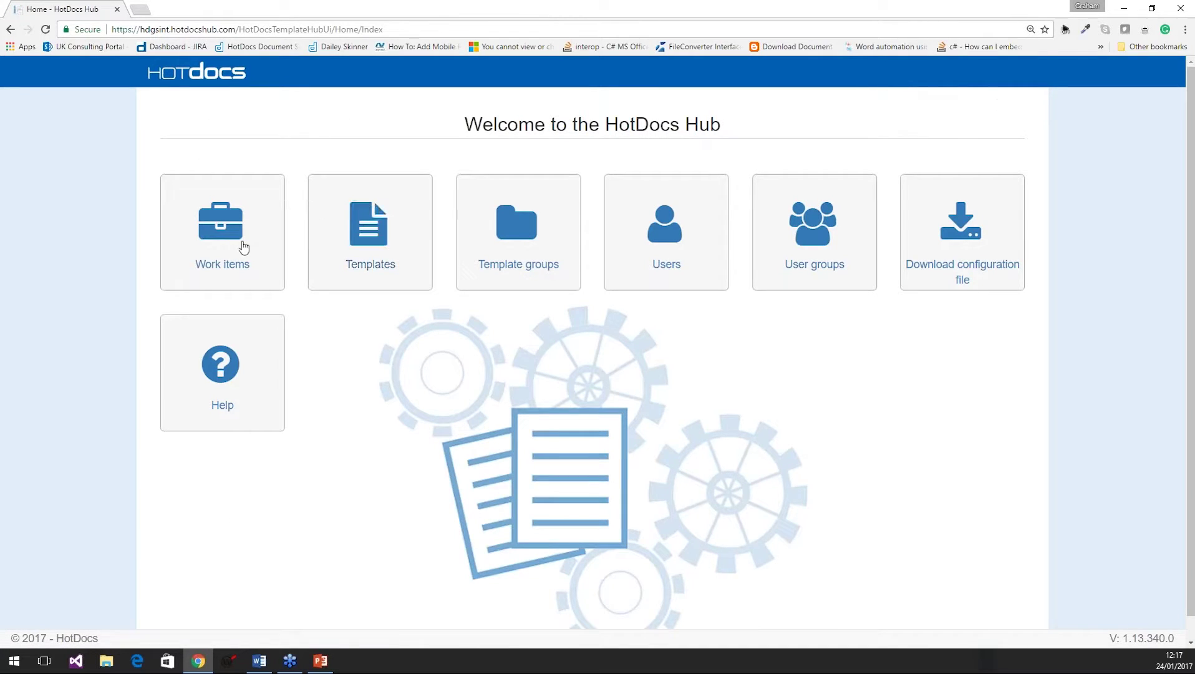
left_click(240, 244)
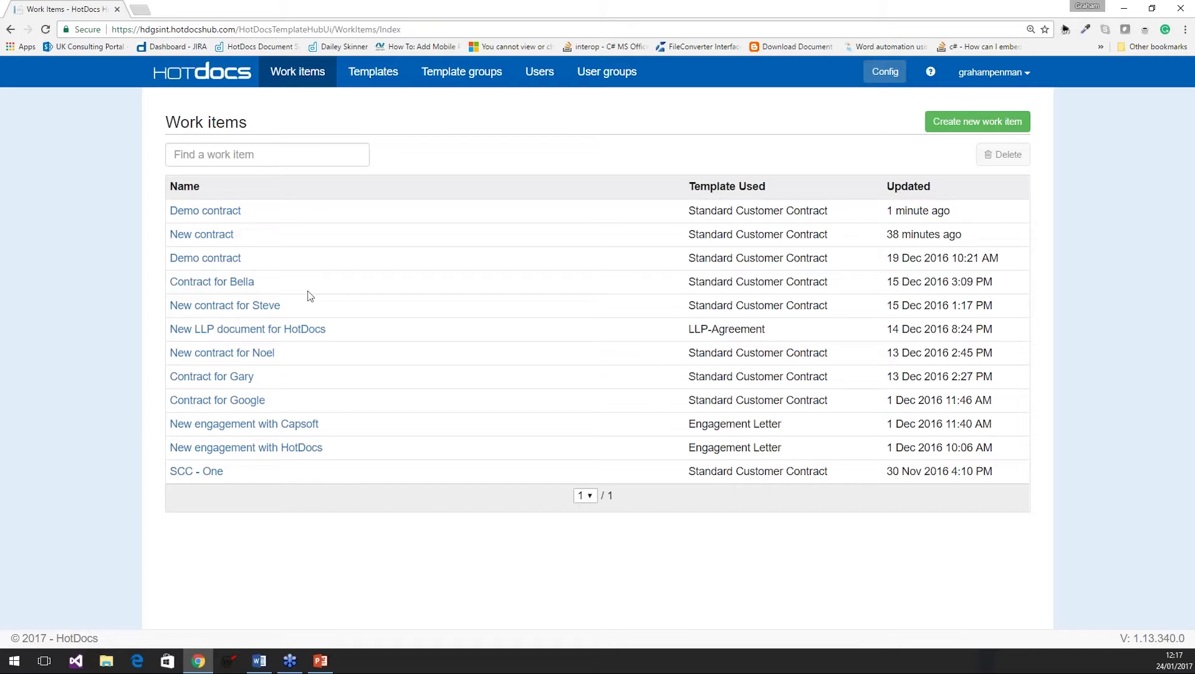
left_click(1128, 8)
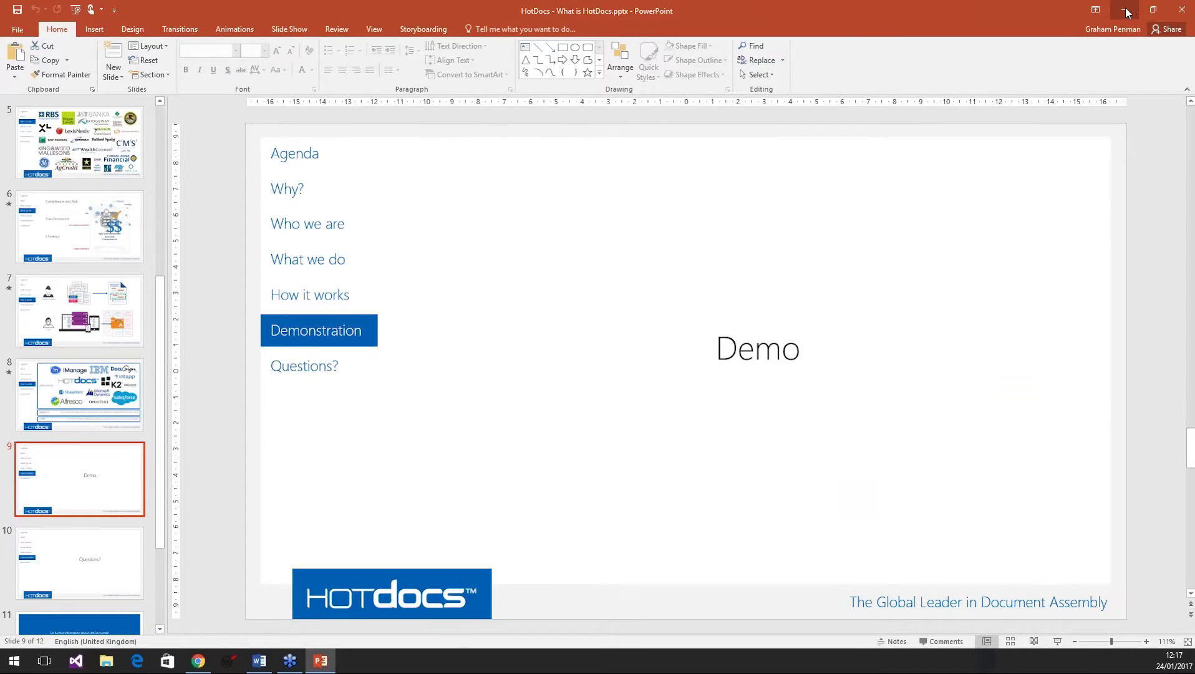
- Check the employee name in the Employment Agreement's first paragraph, then close the document
left_click(1128, 10)
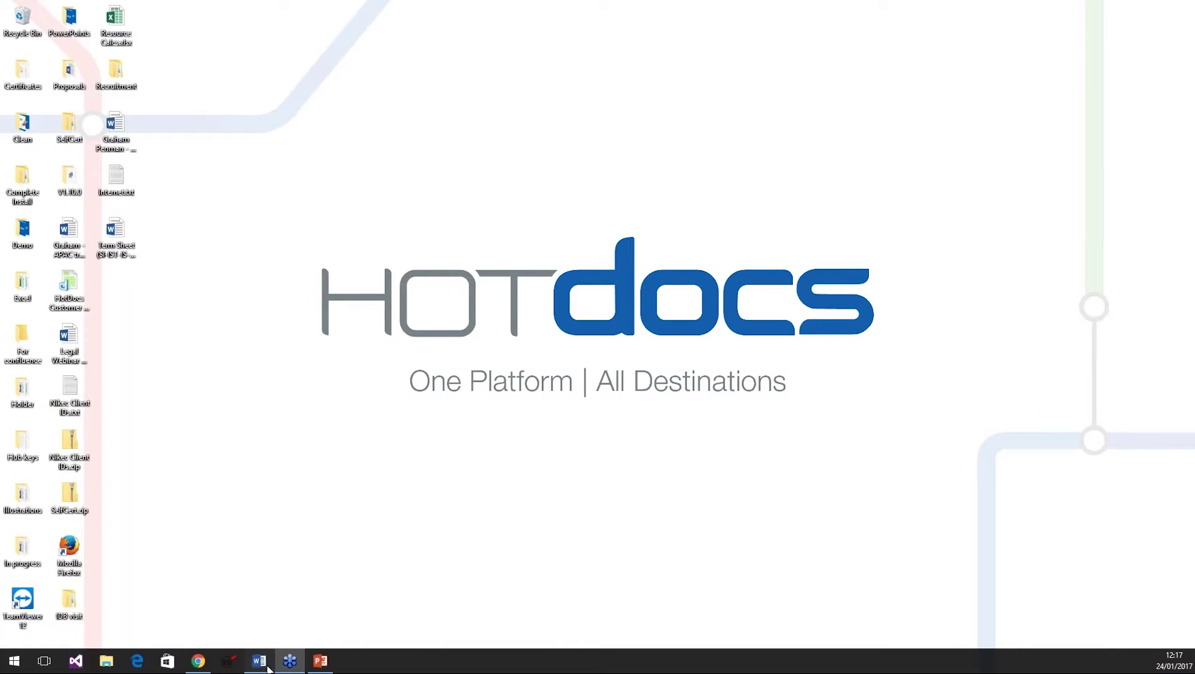
left_click(259, 660)
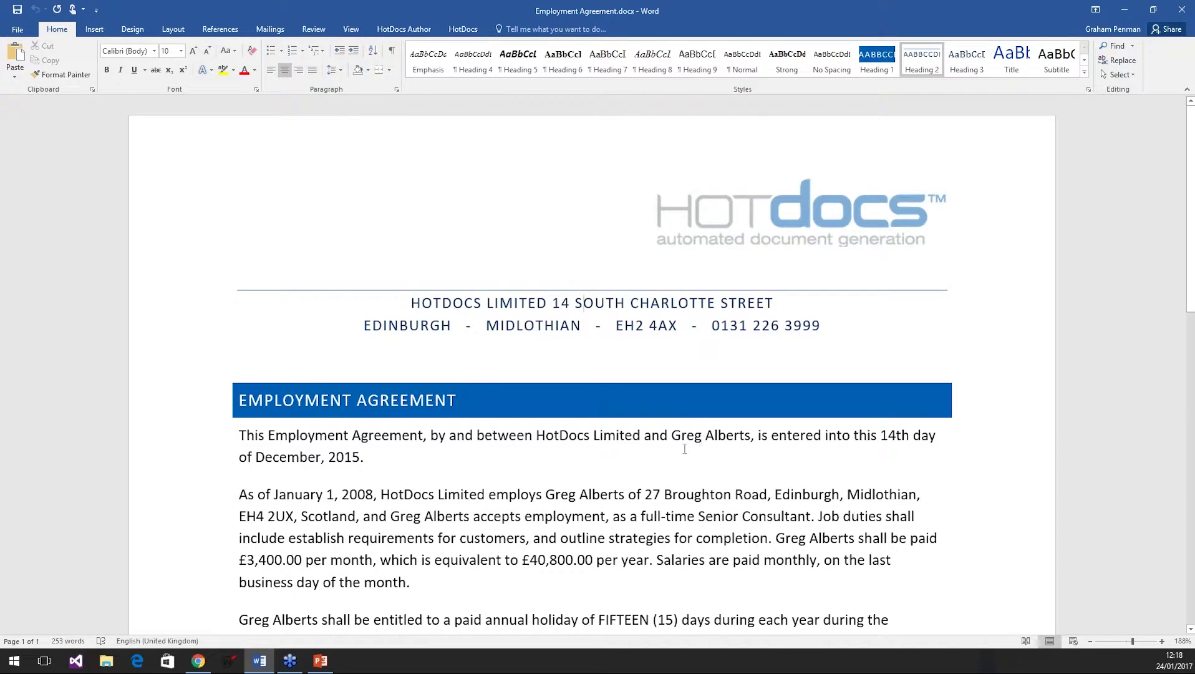
left_click_drag(682, 438, 743, 449)
left_click(729, 460)
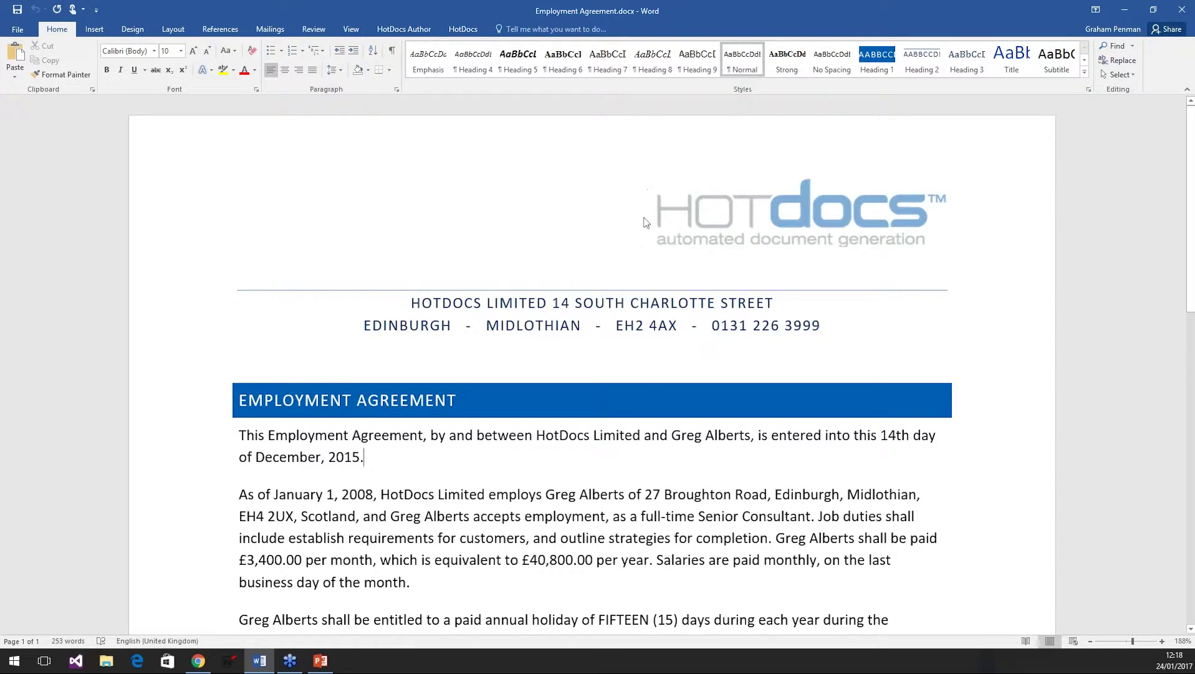
left_click(1185, 14)
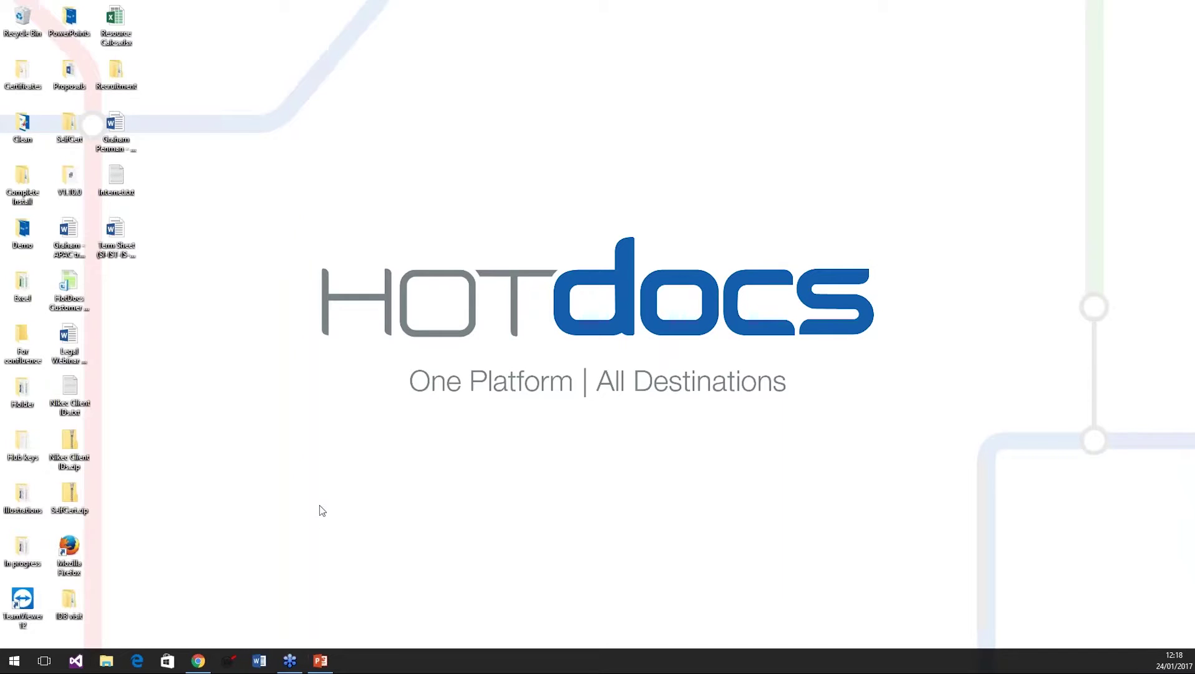
- Launch HotDocs Developer and open the recent PUBdemo.hdl library
left_click(4, 669)
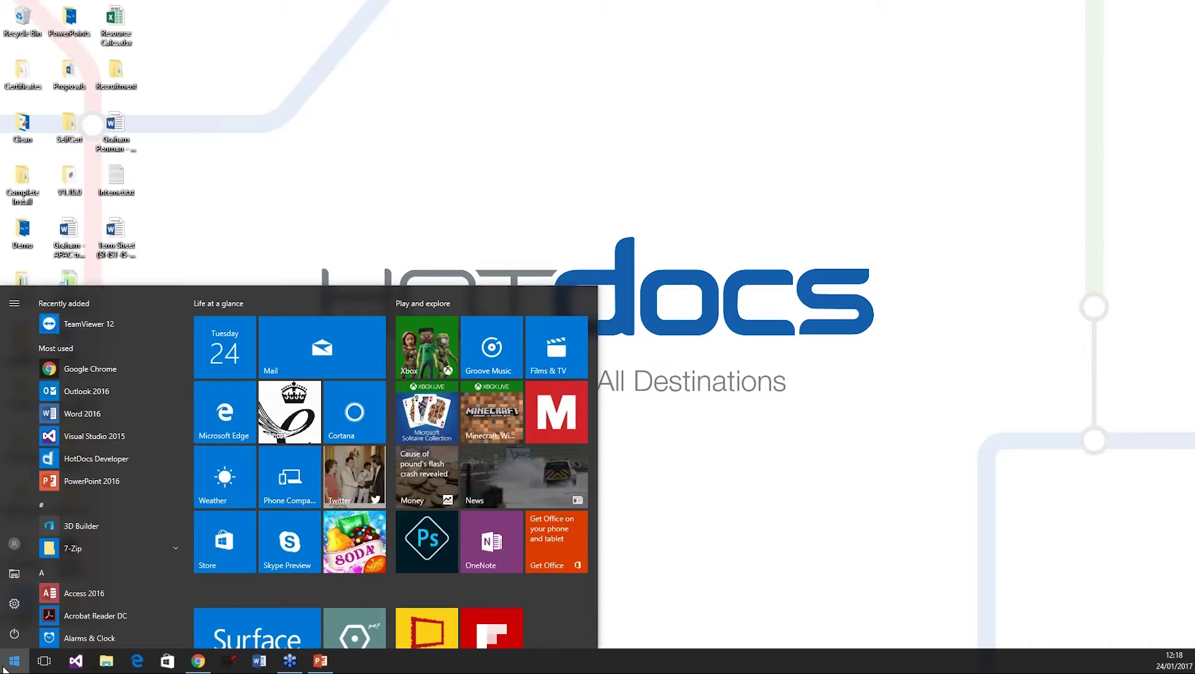
type("hotdocs")
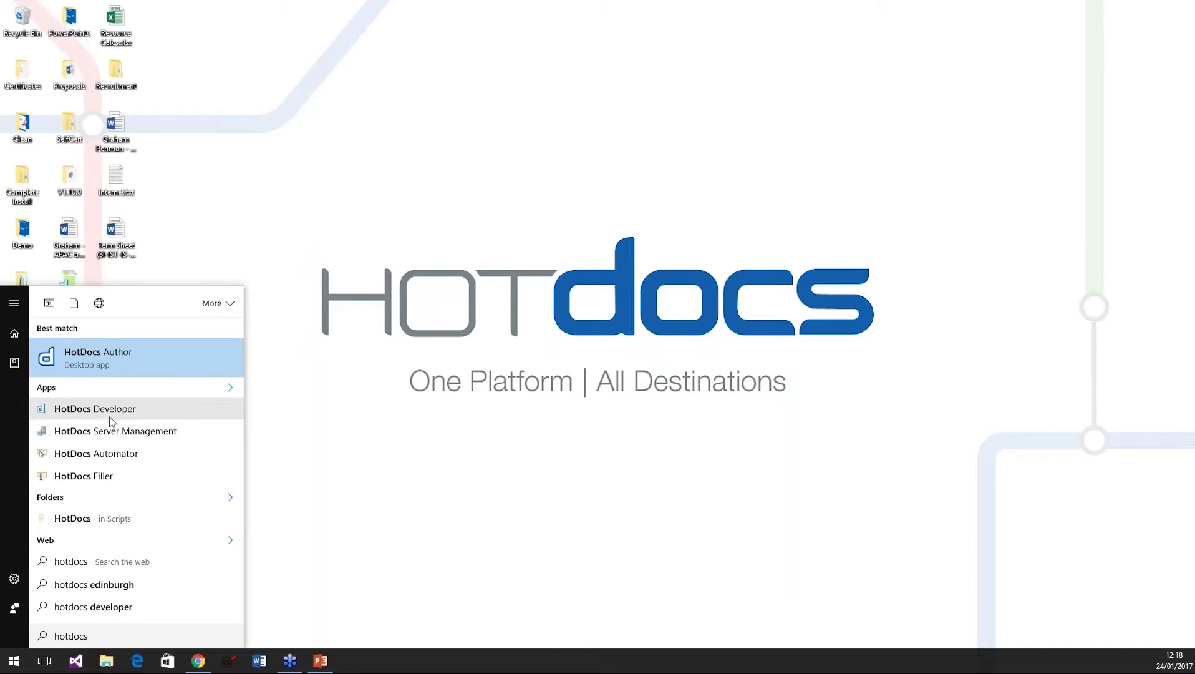
left_click(113, 409)
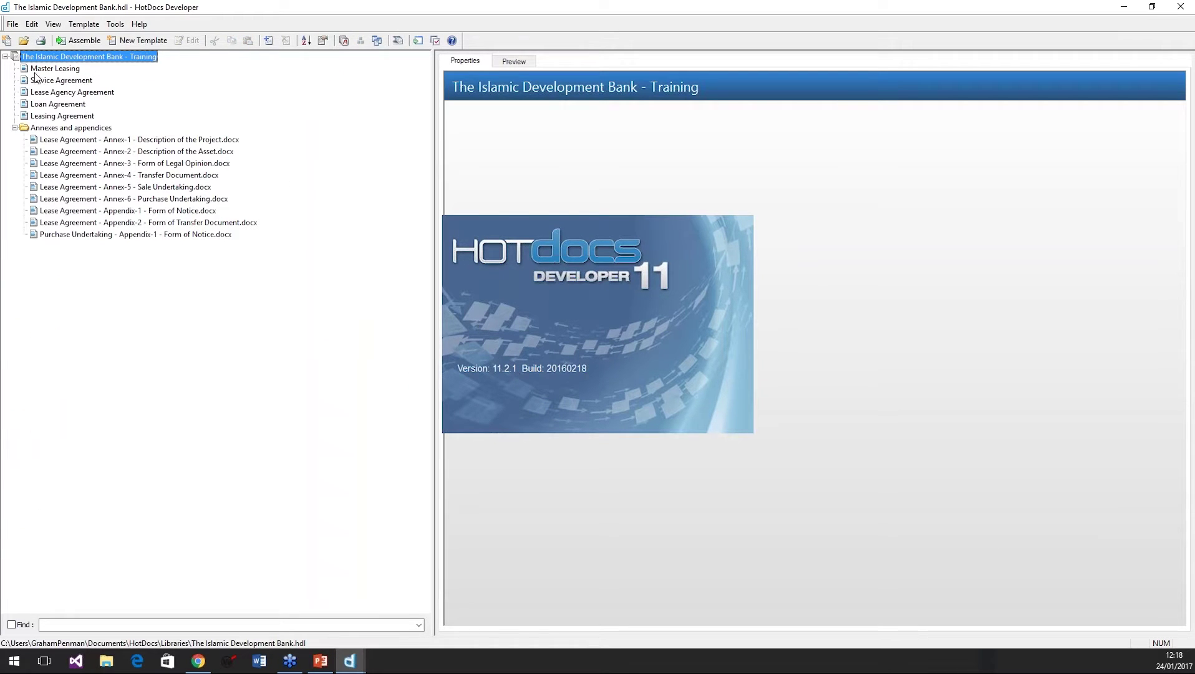
left_click(12, 24)
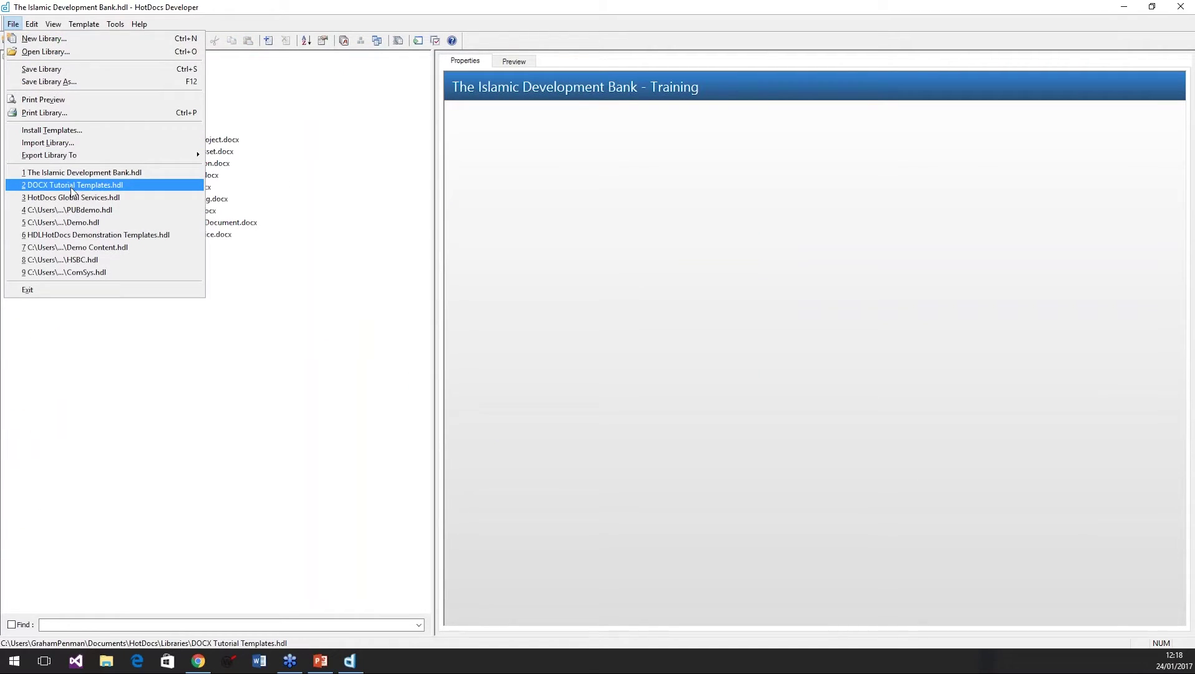
left_click(96, 212)
- Collapse the Banking, Contract, Customers, Employment and Misc Examples folders and narrow the tree pane
left_click(14, 92)
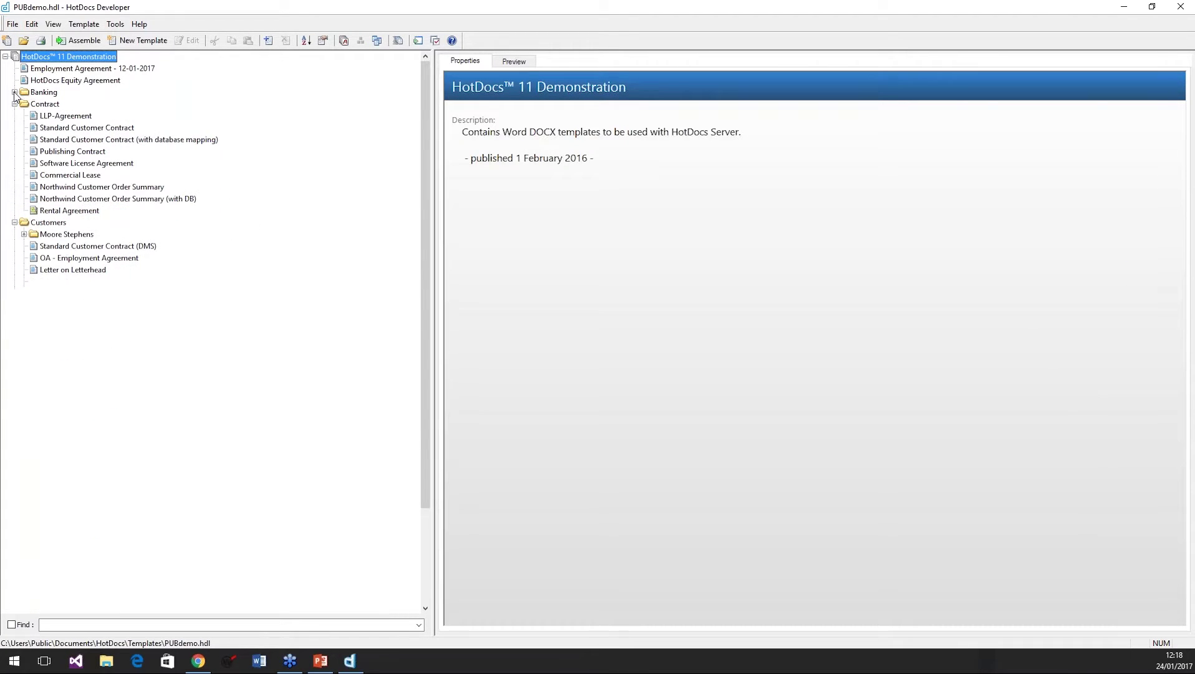
left_click(17, 108)
left_click(15, 105)
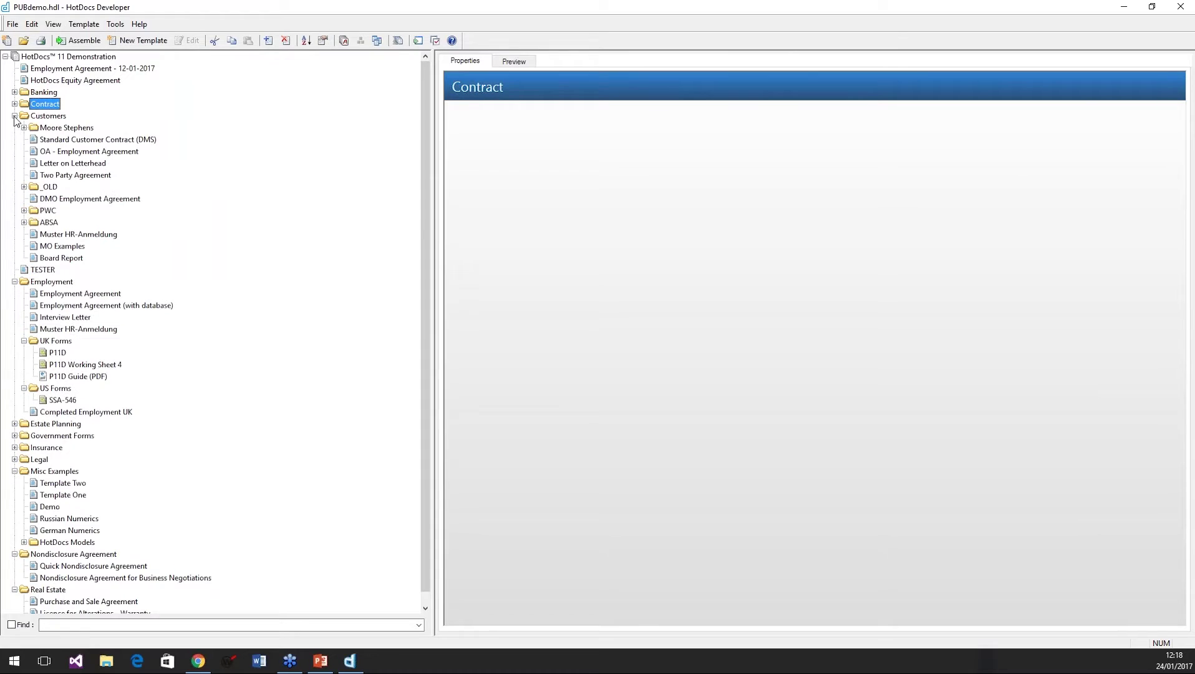
left_click(15, 116)
left_click(15, 140)
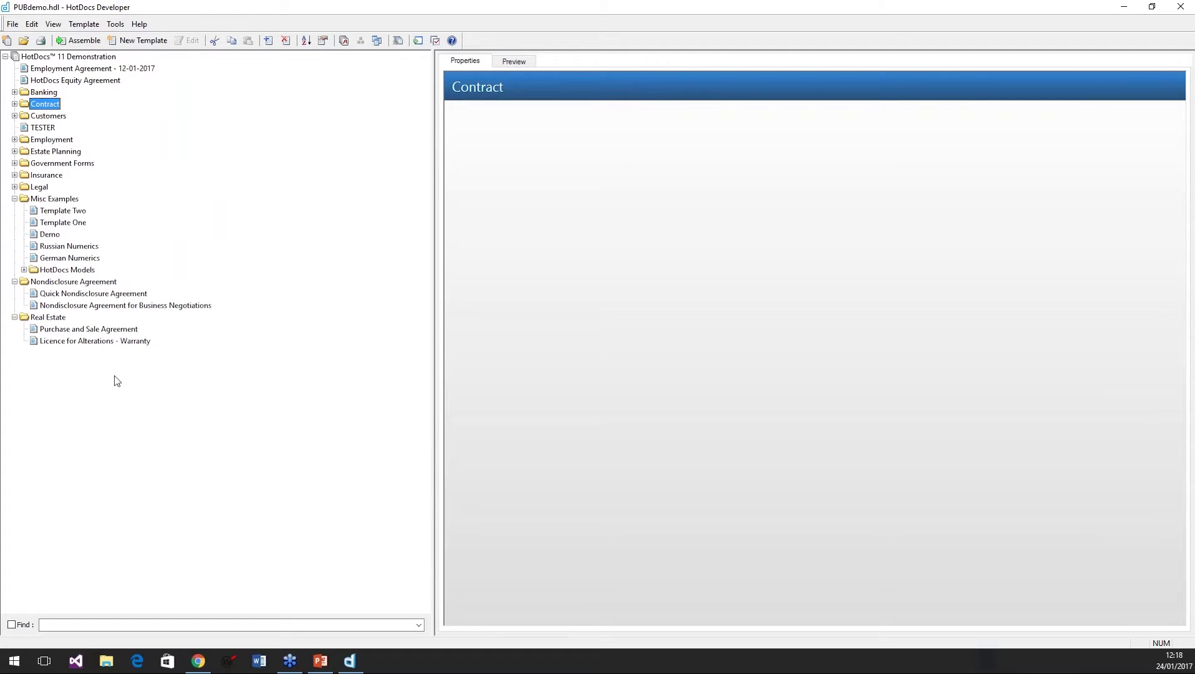
left_click(15, 198)
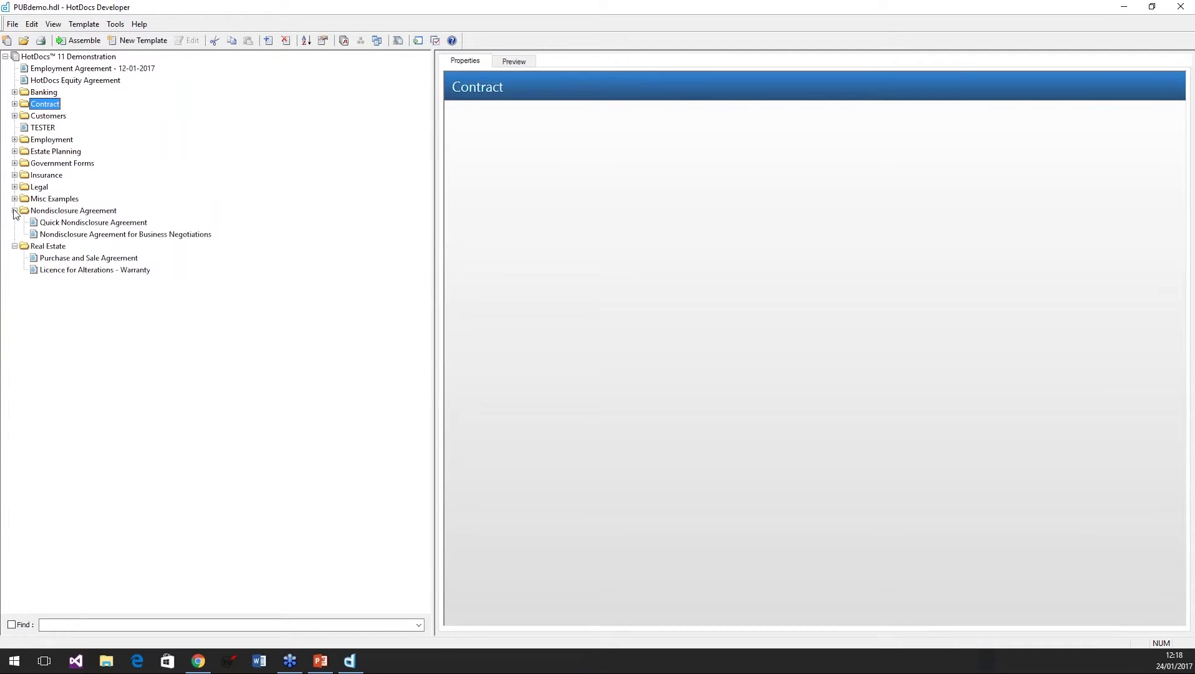
left_click_drag(430, 204, 289, 204)
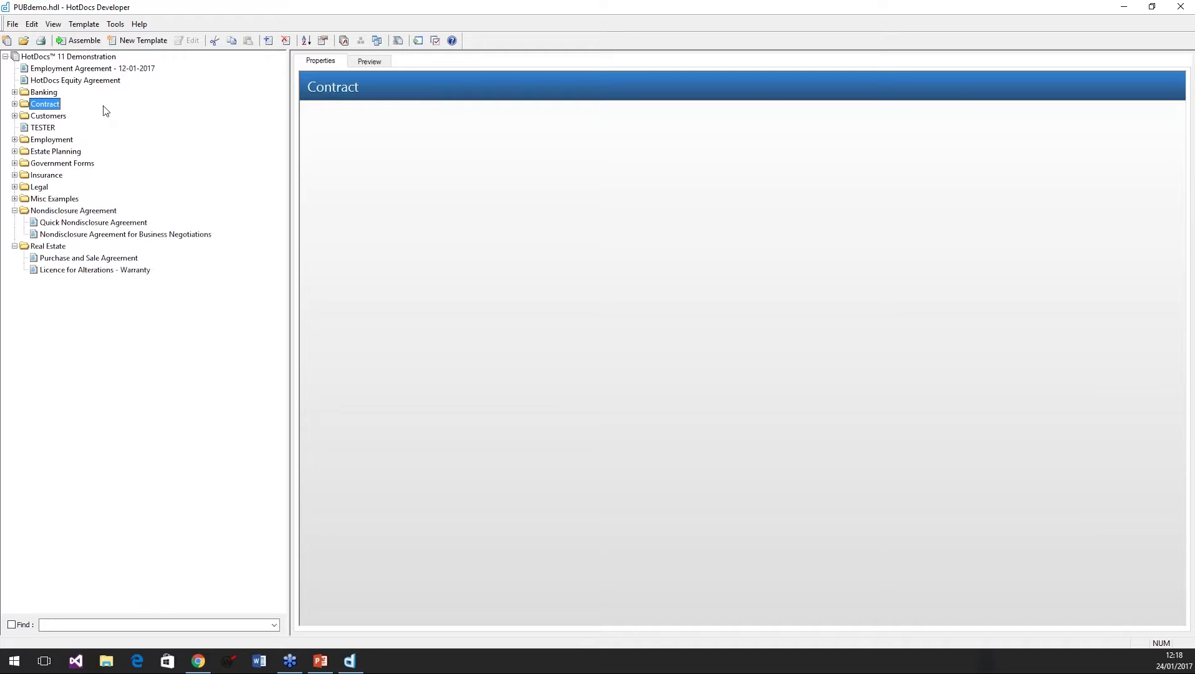
- Start a new library template named Webinar Employment Agreement
right_click(71, 57)
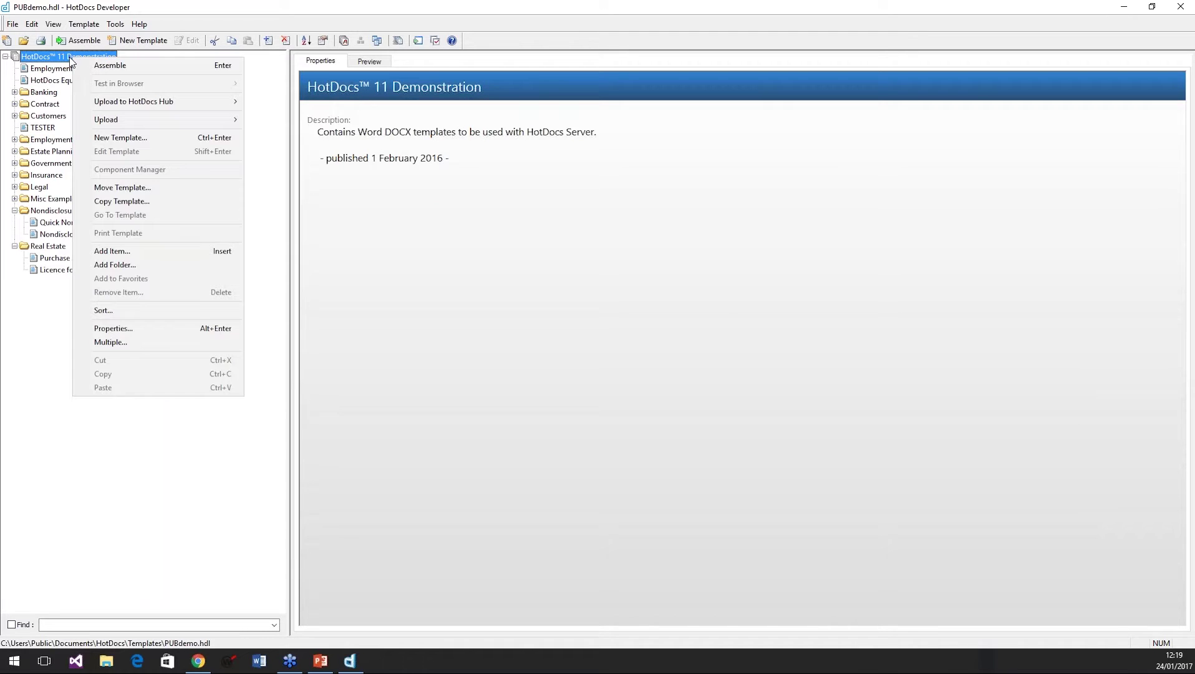
left_click(137, 138)
left_click(500, 233)
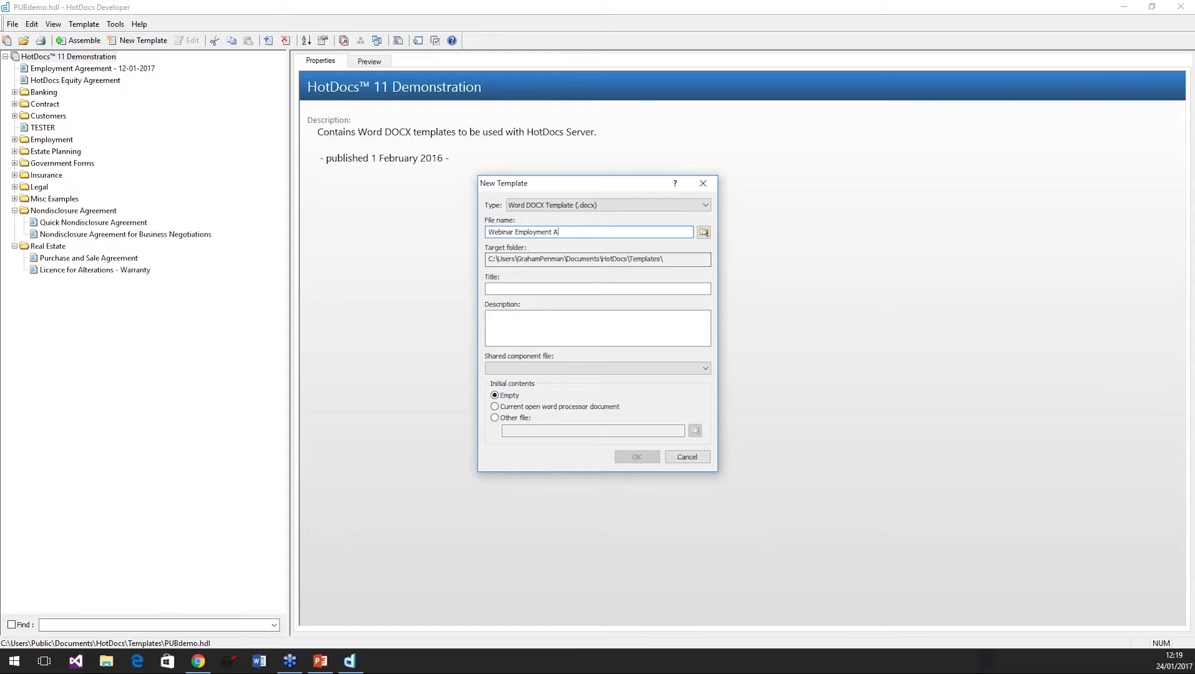
type("Webinar Employment Agreement")
key("Tab")
key("Tab")
key("Tab")
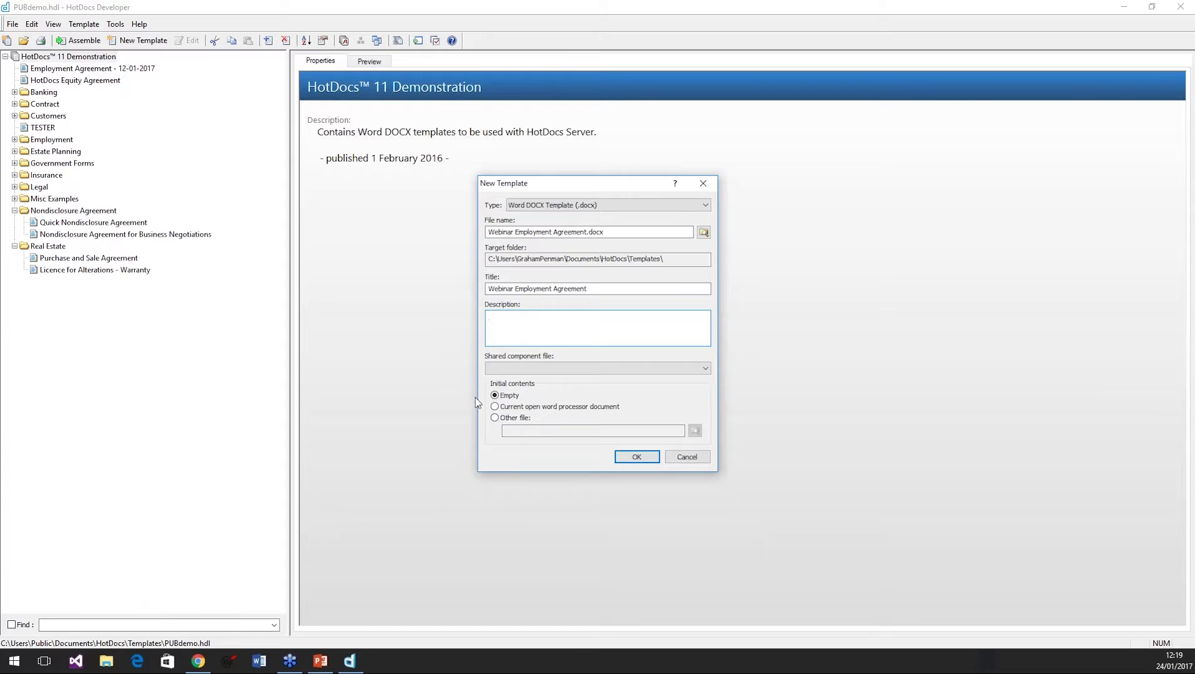
- Base the template on Desktop\Demo\Employment Agreement.docx and create it
left_click(518, 417)
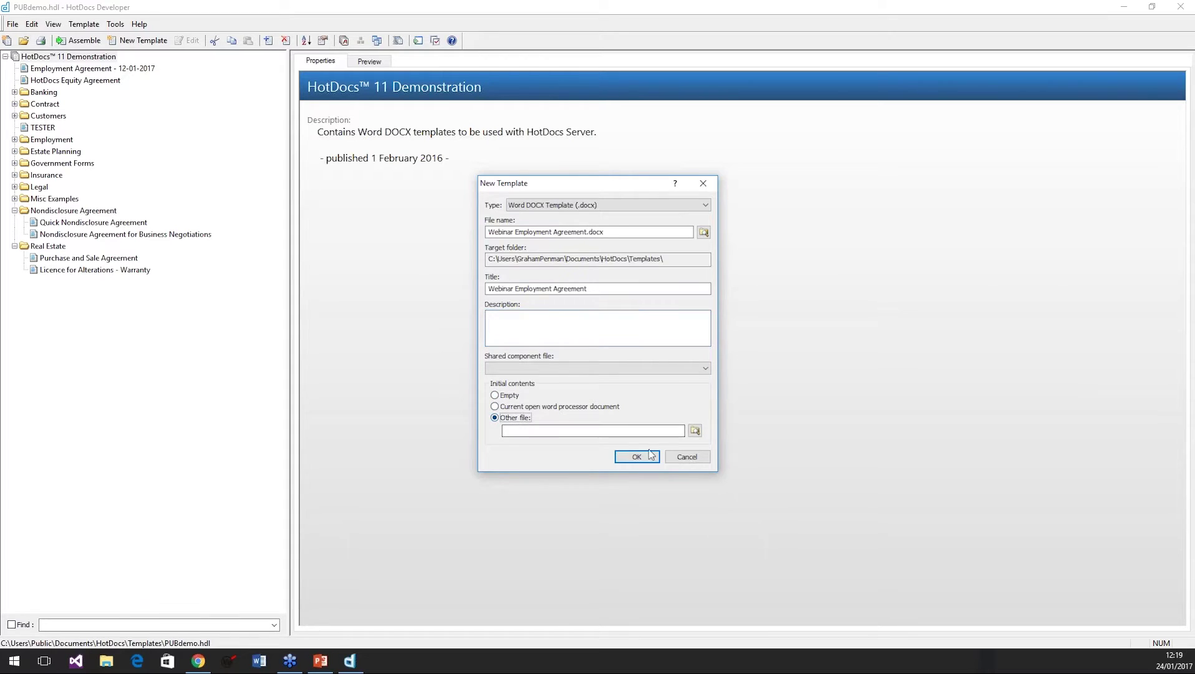
left_click(694, 430)
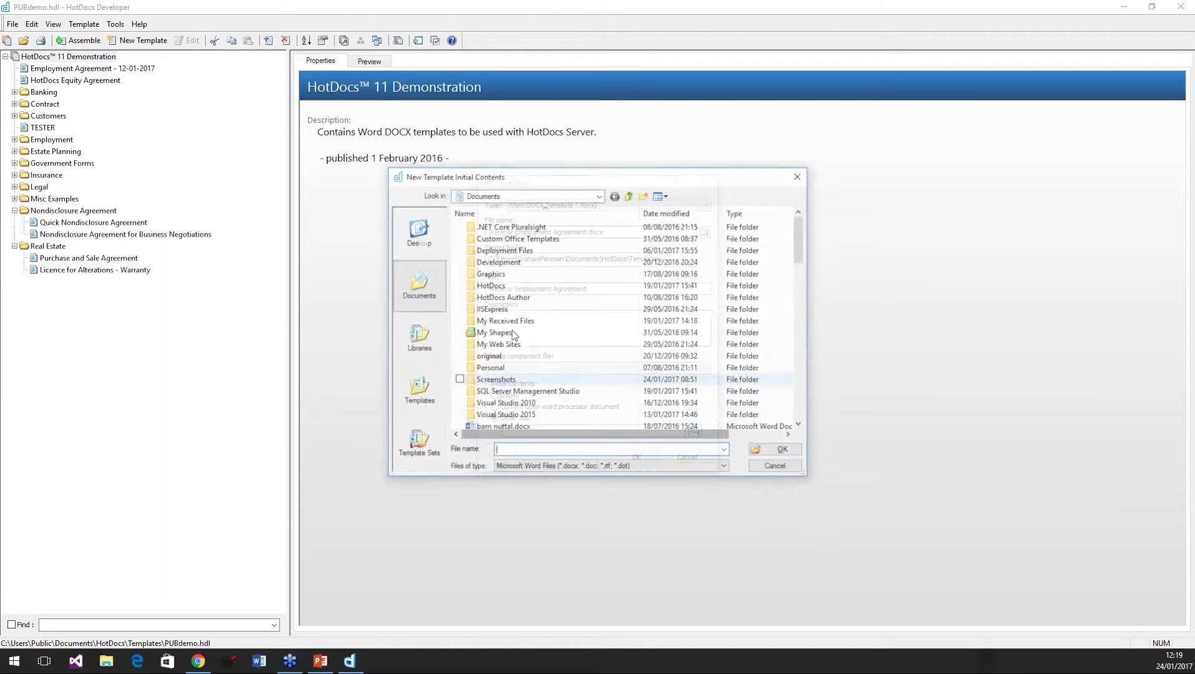
left_click(417, 236)
double_click(502, 262)
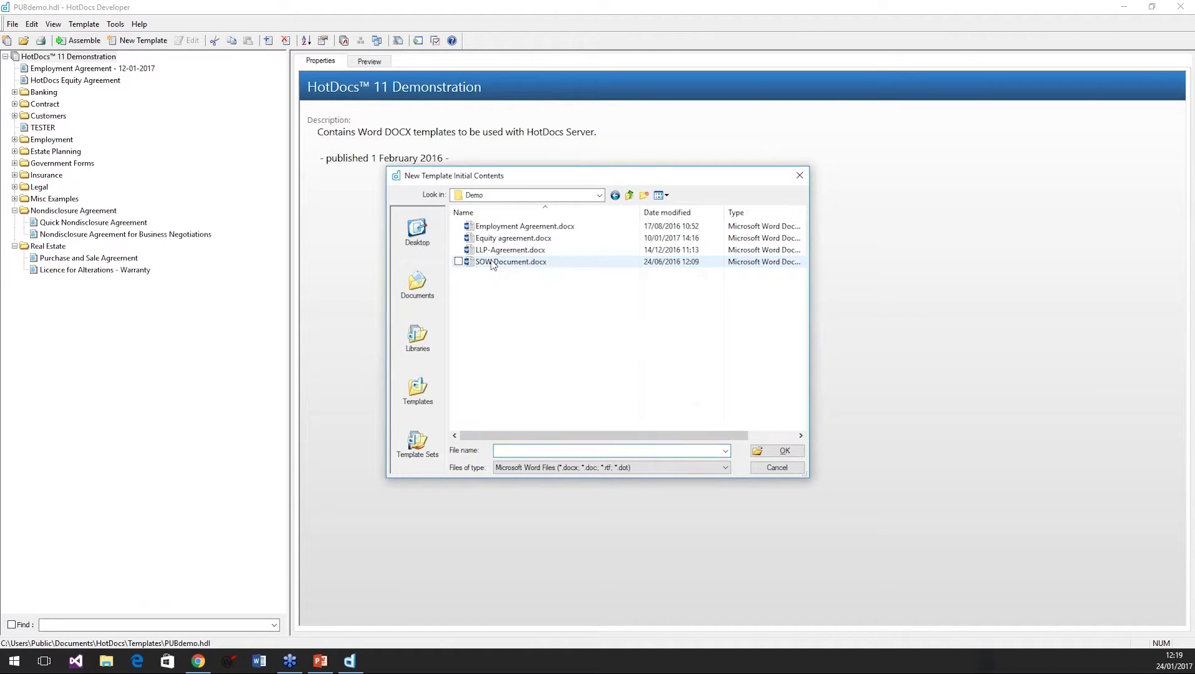
double_click(511, 227)
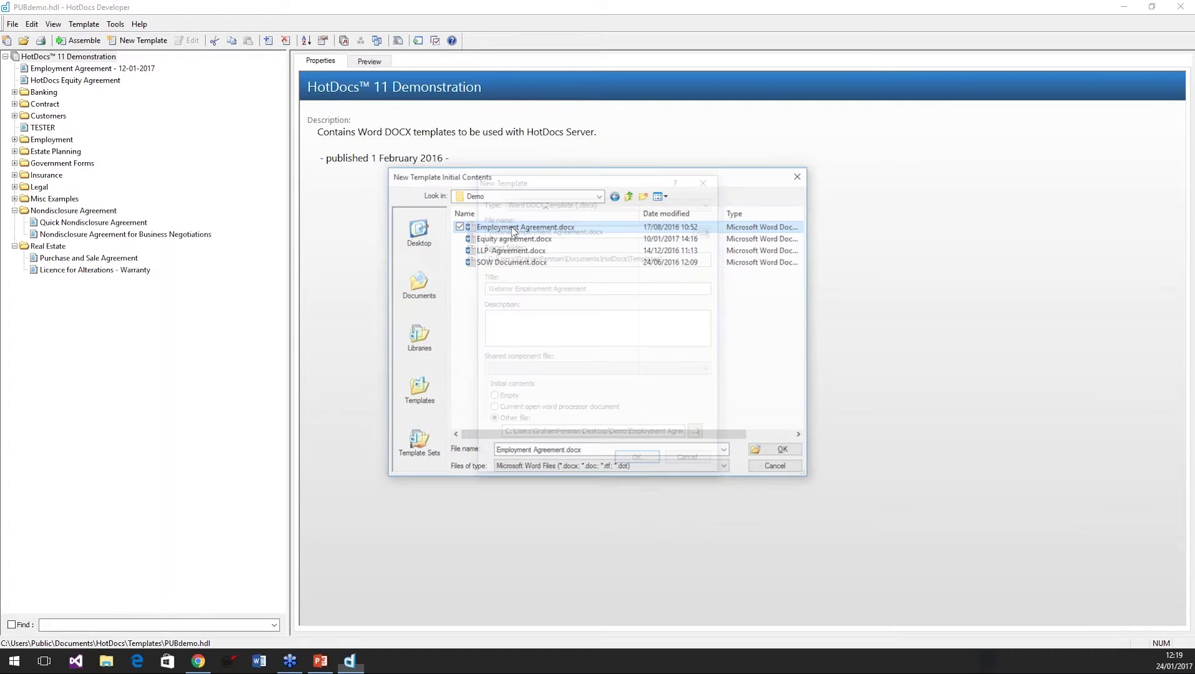
left_click(636, 457)
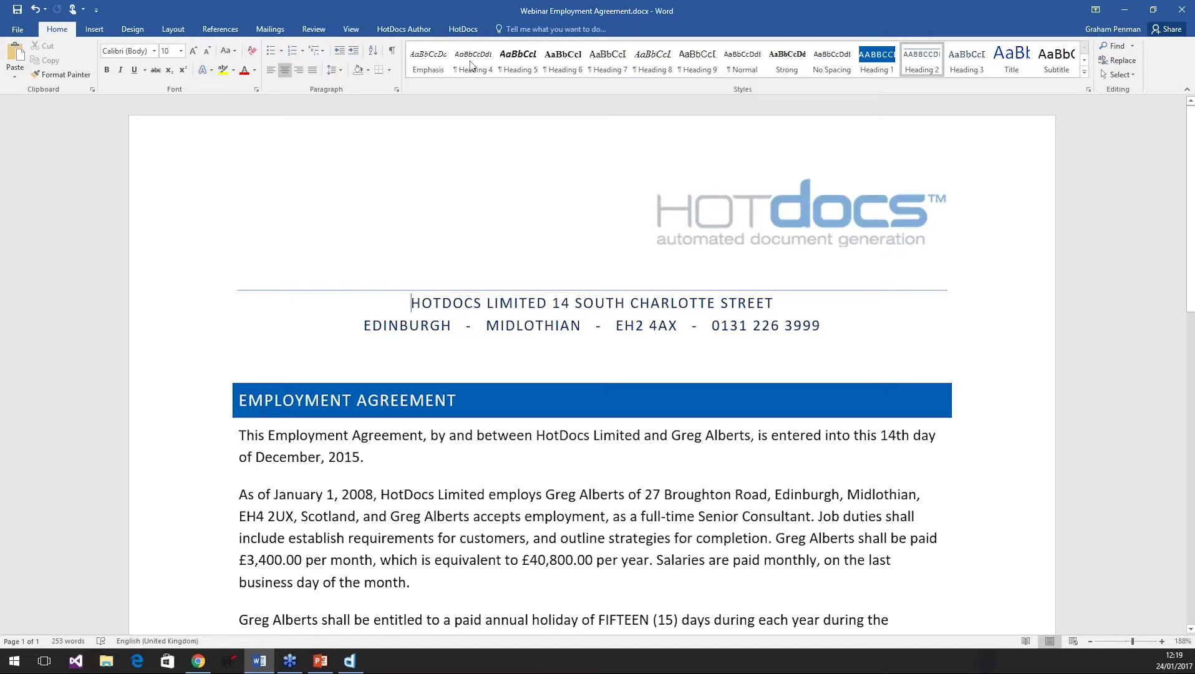
- Show the HotDocs ribbon tab in Word for the Webinar Employment Agreement template
left_click(463, 30)
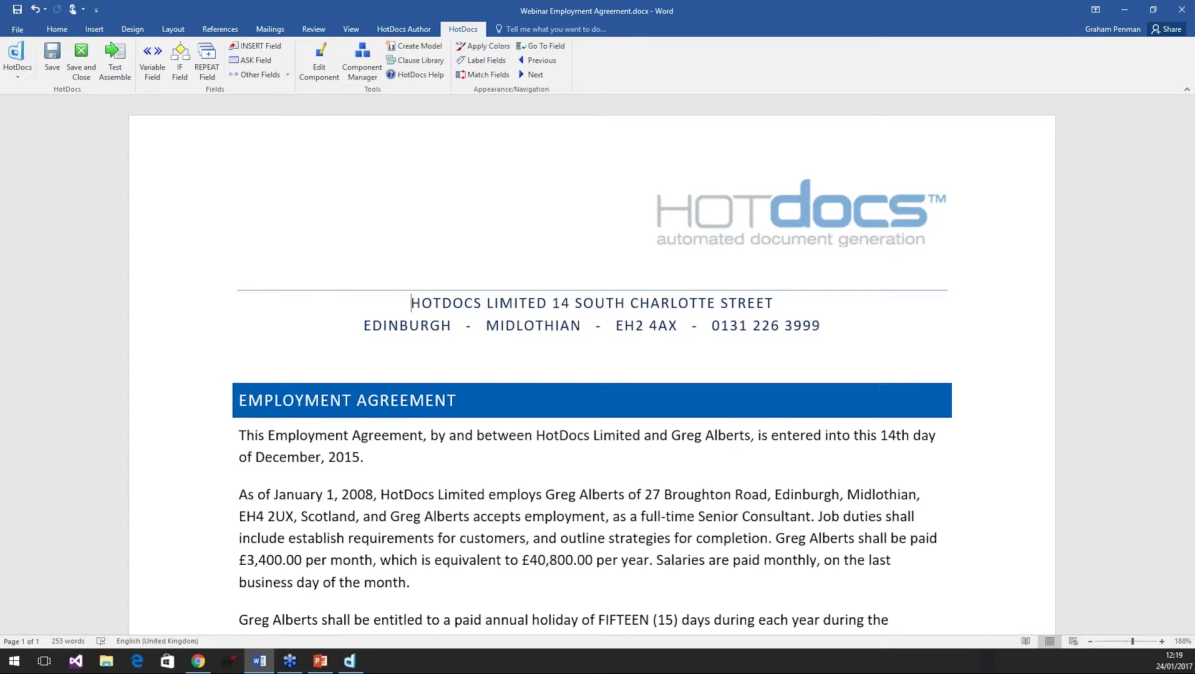
scroll(1190, 254, "down", 1)
- Make every mention of the employee's name an «Employee Name» text variable using Replace All
scroll(1191, 254, "down", 3)
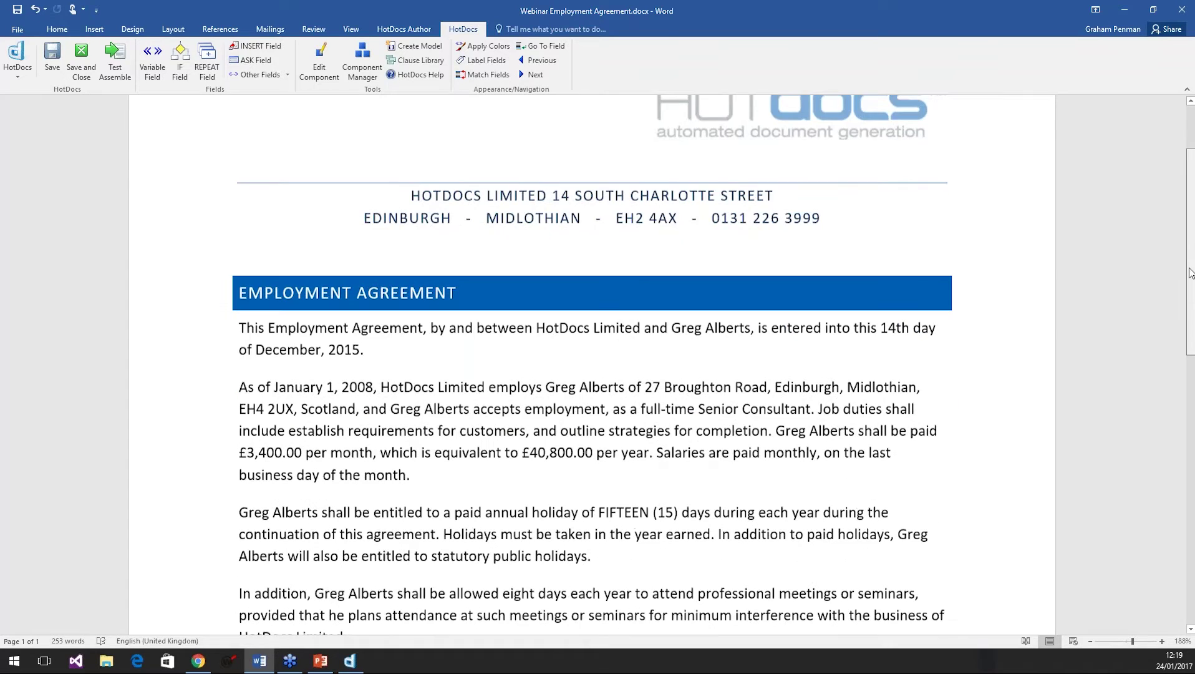
left_click(671, 310)
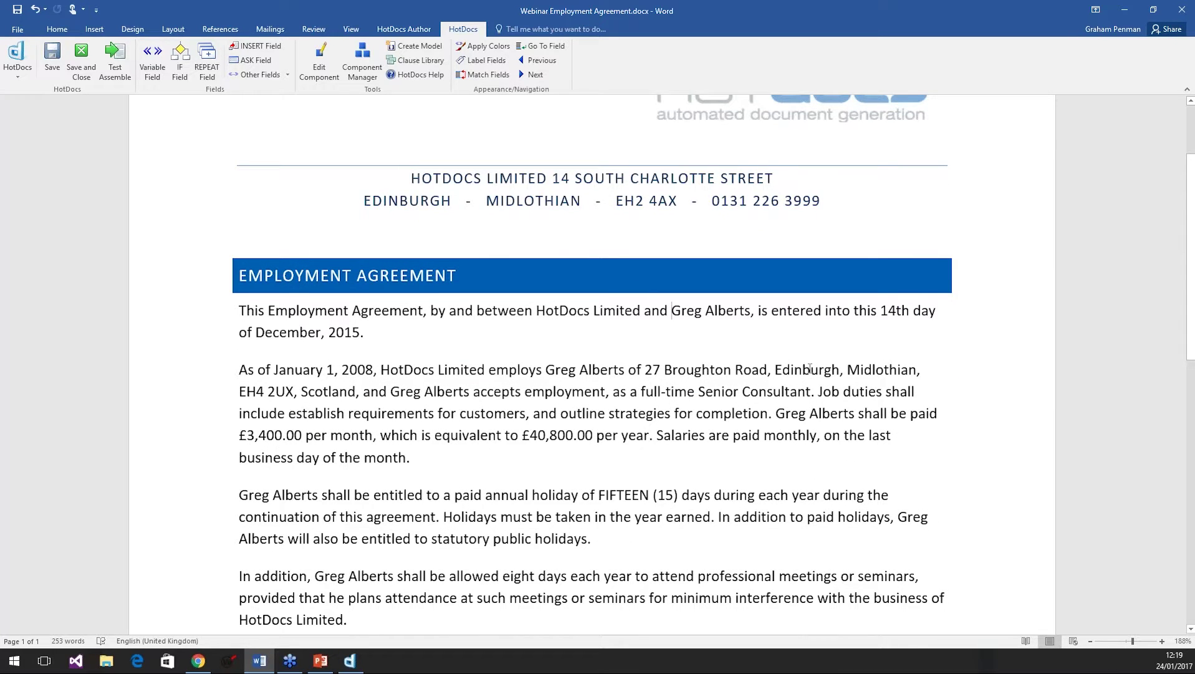
key("ctrl+shift+Right")
key("ctrl+shift+Right")
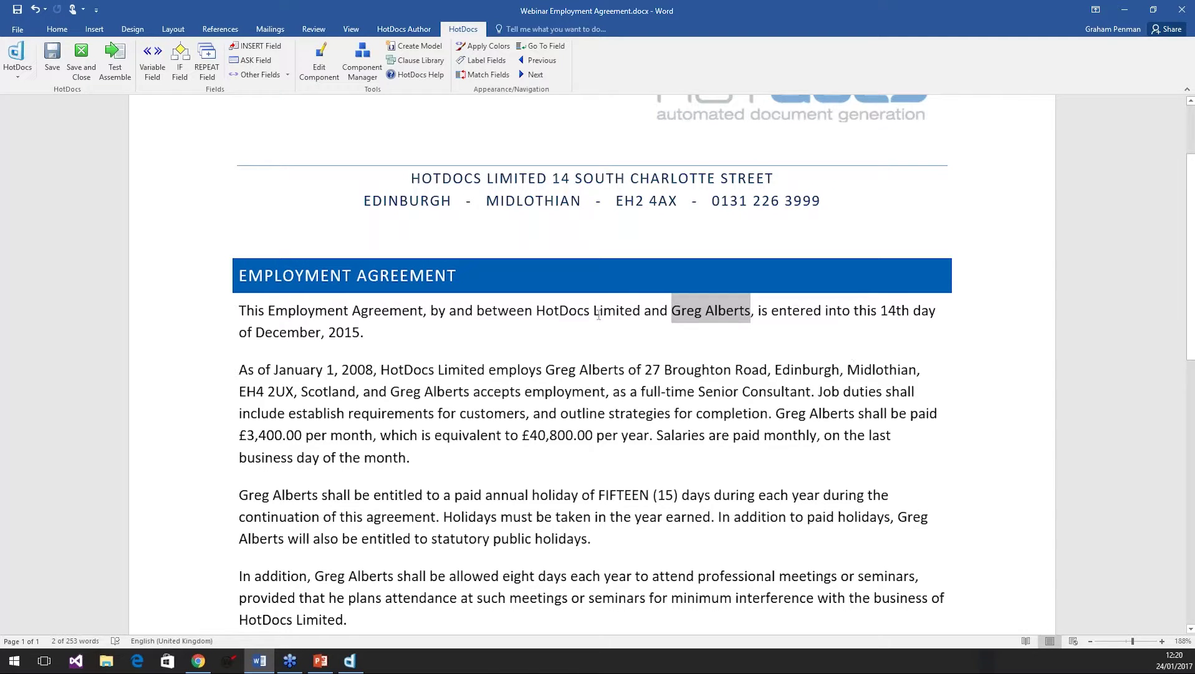
left_click(152, 70)
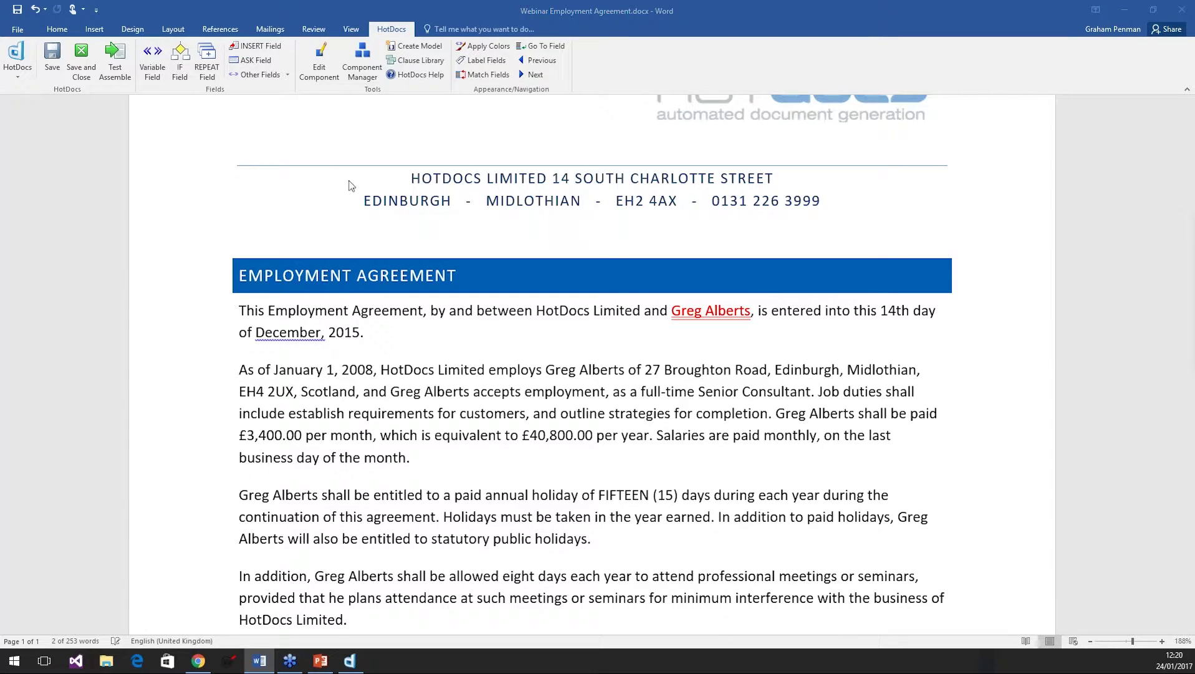
left_click_drag(1188, 240, 347, 118)
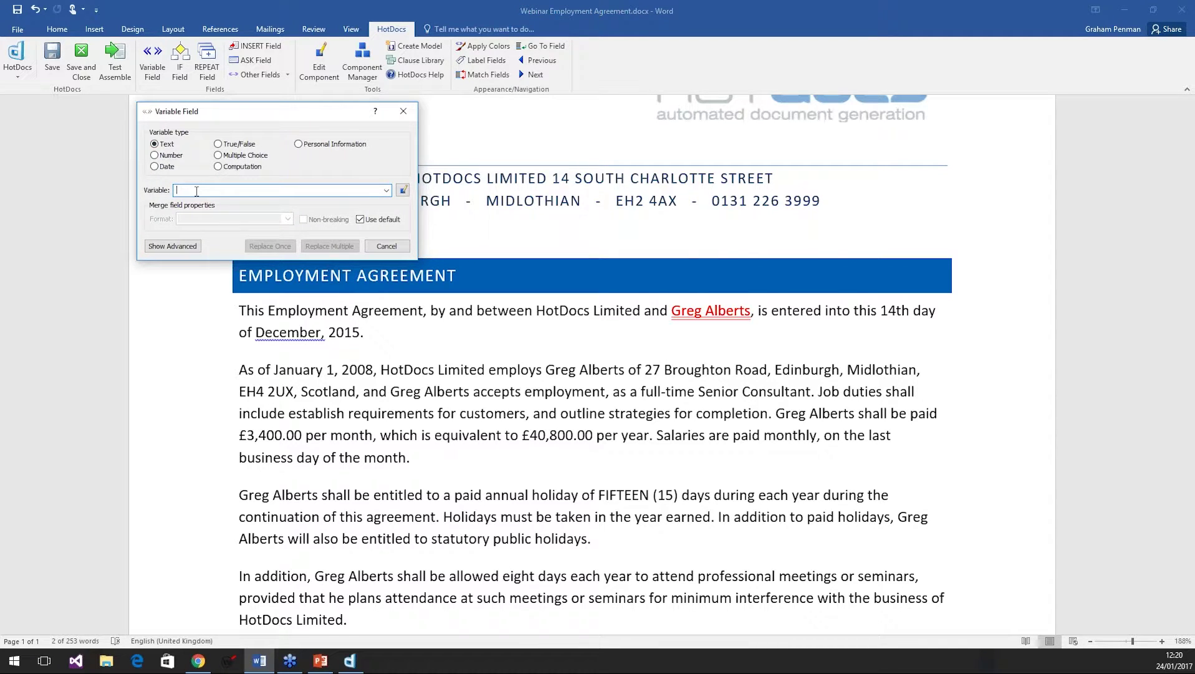
type("Employee Name")
left_click(333, 247)
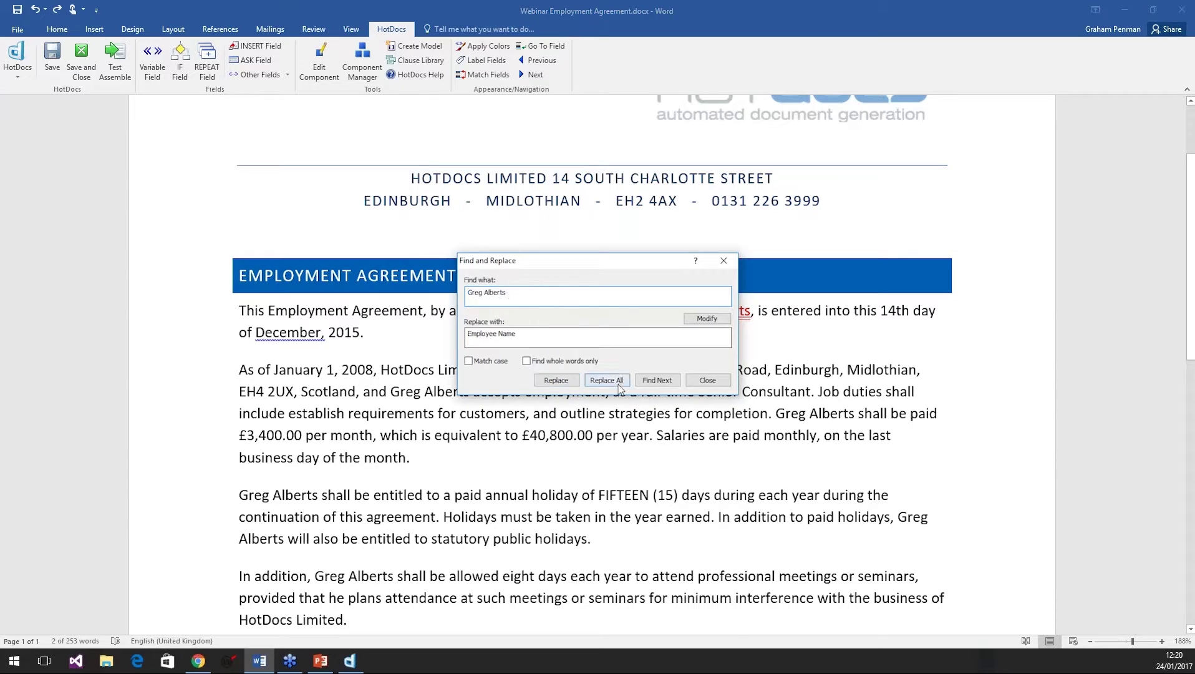
left_click(606, 380)
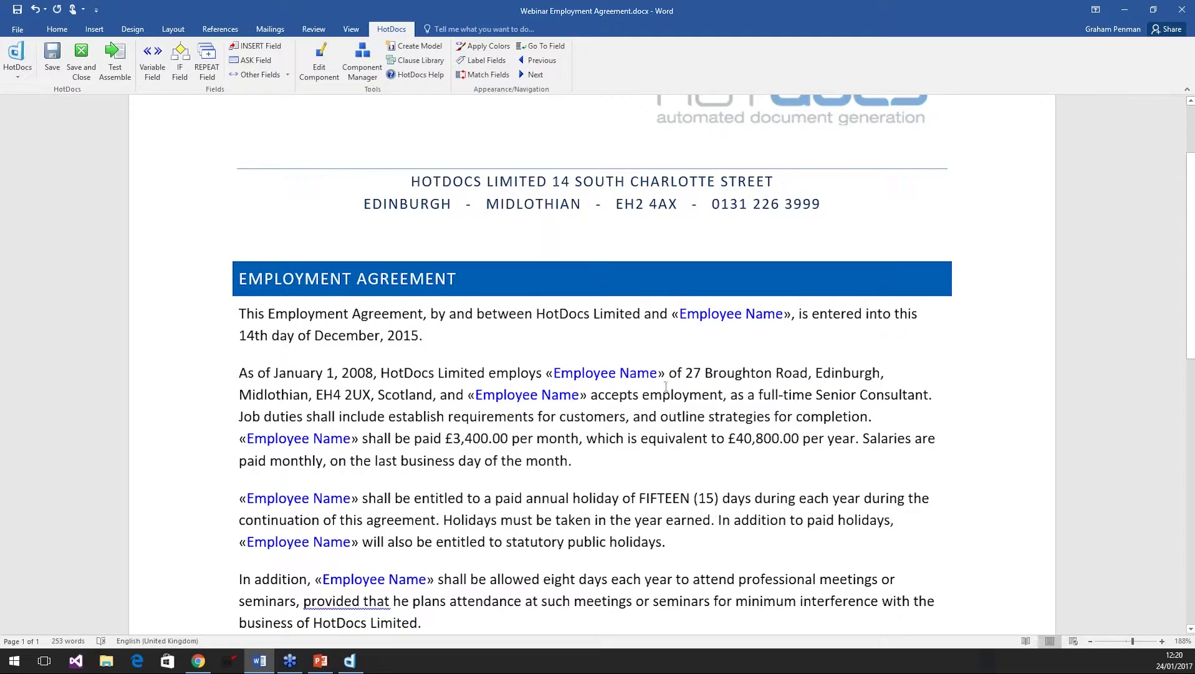
left_click(115, 69)
- Test-assemble with a new answer file, enter a sample employee name, and preview the document
left_click(131, 105)
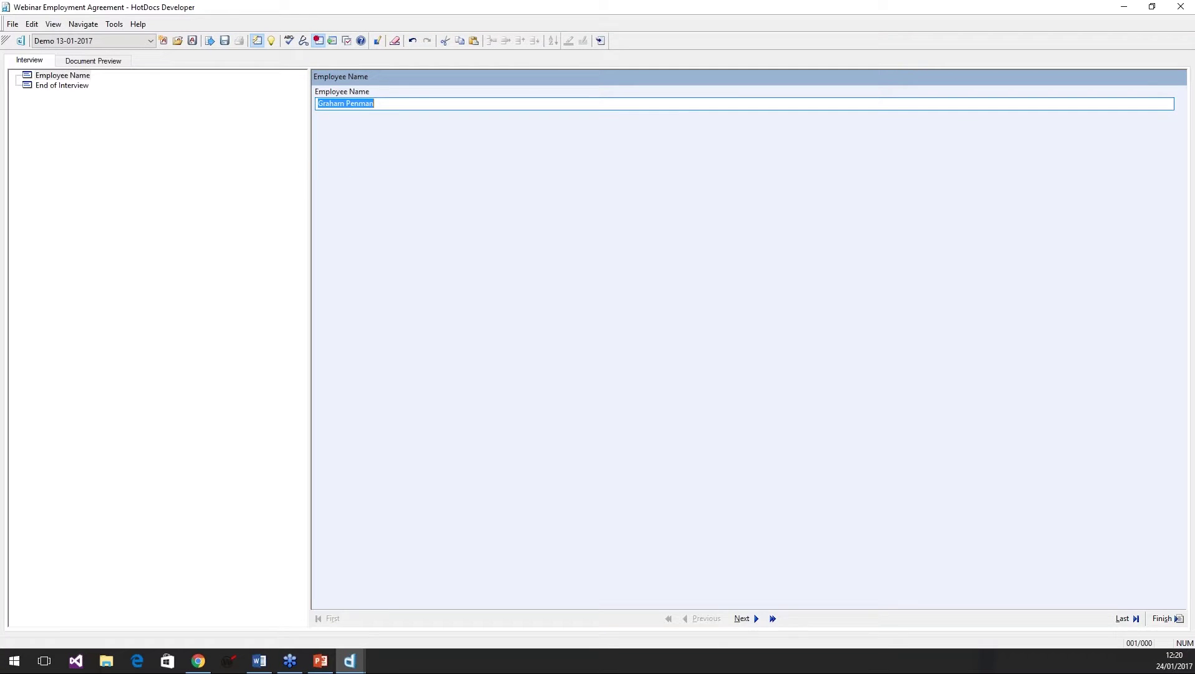
left_click_drag(307, 172, 173, 197)
left_click(184, 105)
left_click(163, 41)
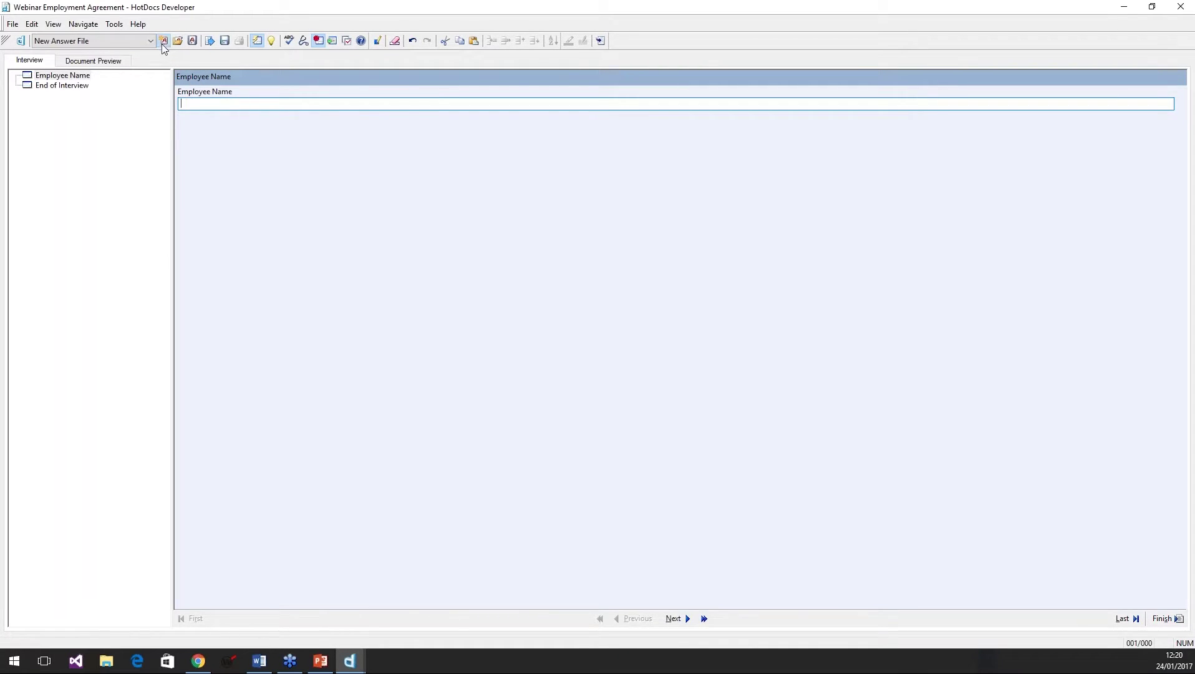
left_click(88, 60)
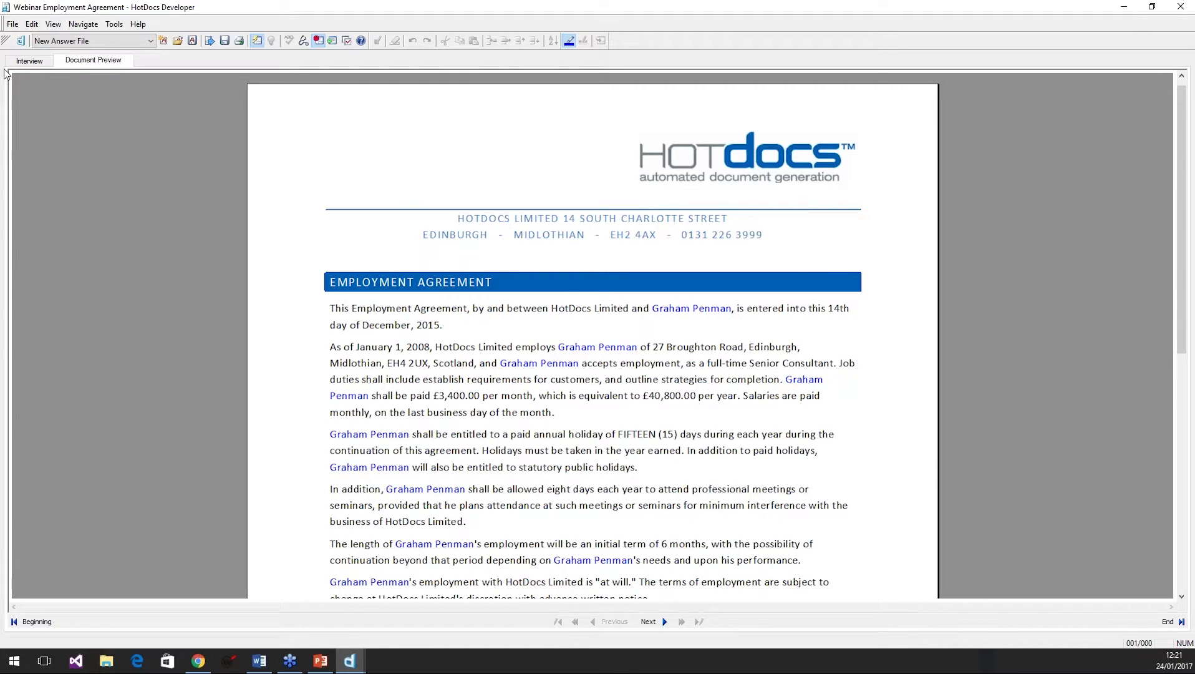
left_click(1180, 7)
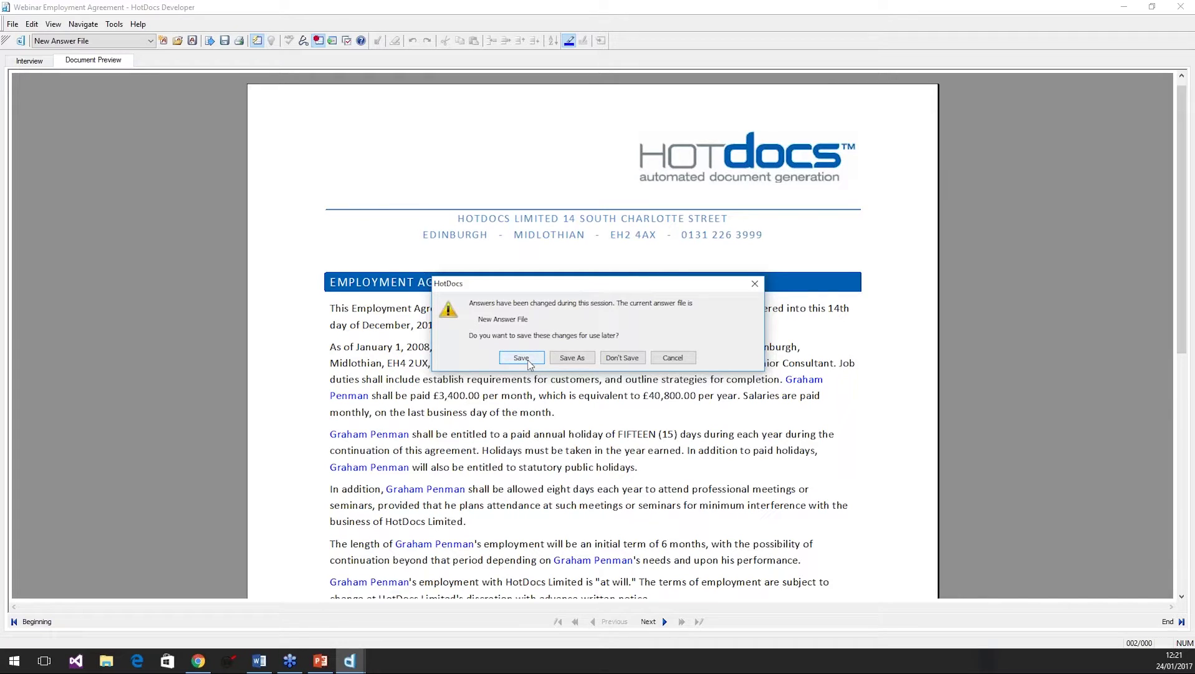
- Save the test answers as Webinar Demo.anx
left_click(529, 362)
type("Webinar Demo.anx")
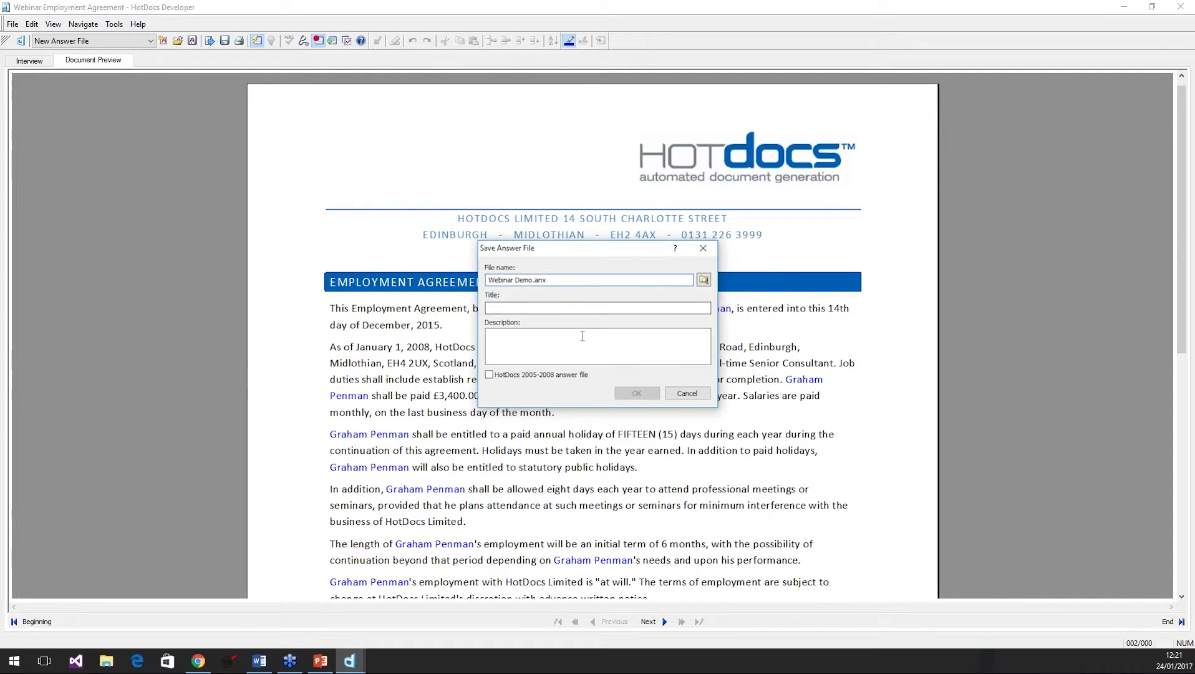
key("Tab")
left_click(634, 393)
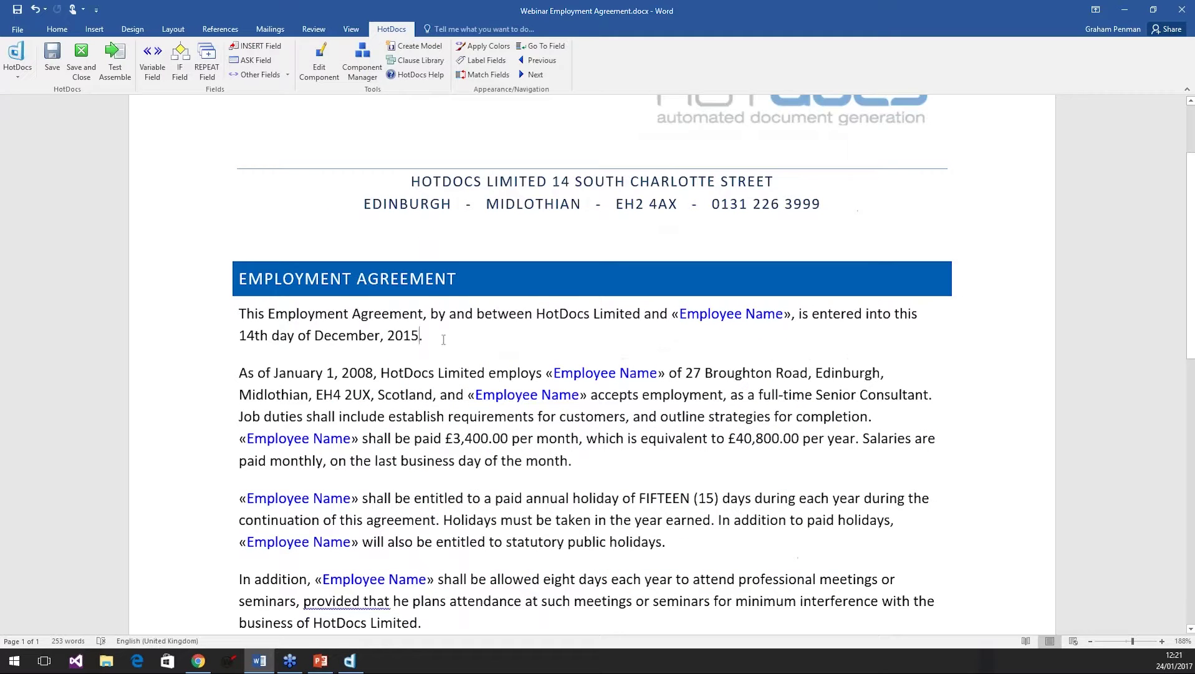
- Replace the date 14th day of December, 2015 with a Contract Date date field formatted '3rd day of June, 1990'
key("ctrl+shift+Left")
key("ctrl+shift+Left")
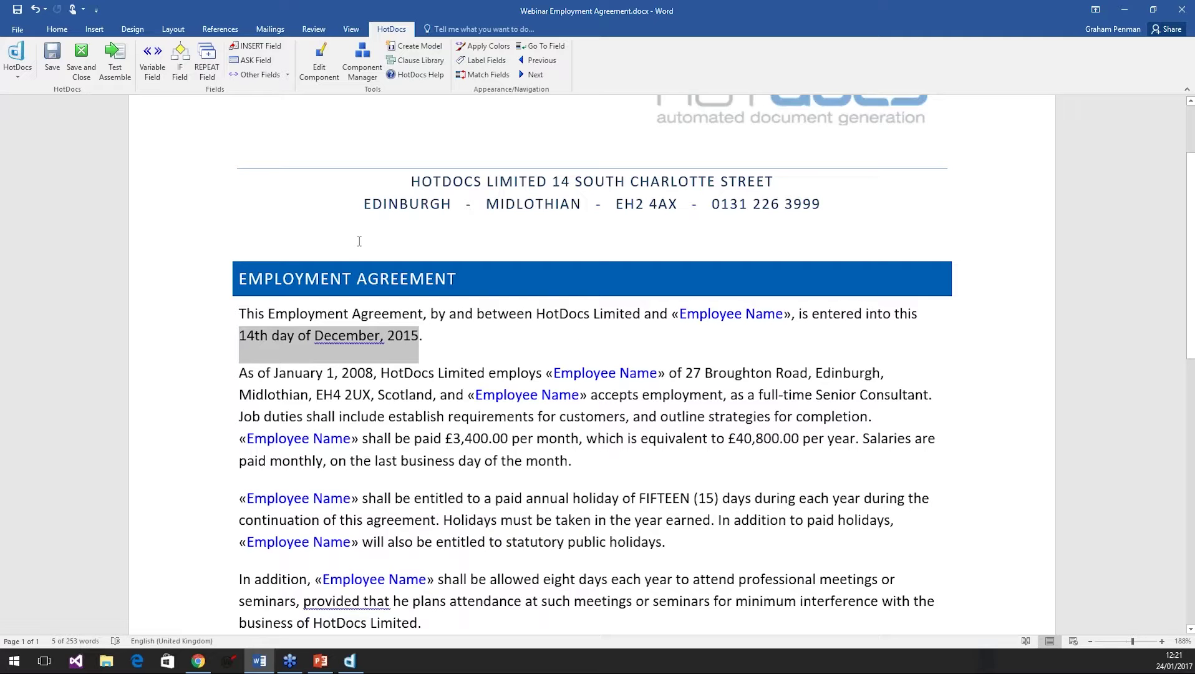
left_click(150, 69)
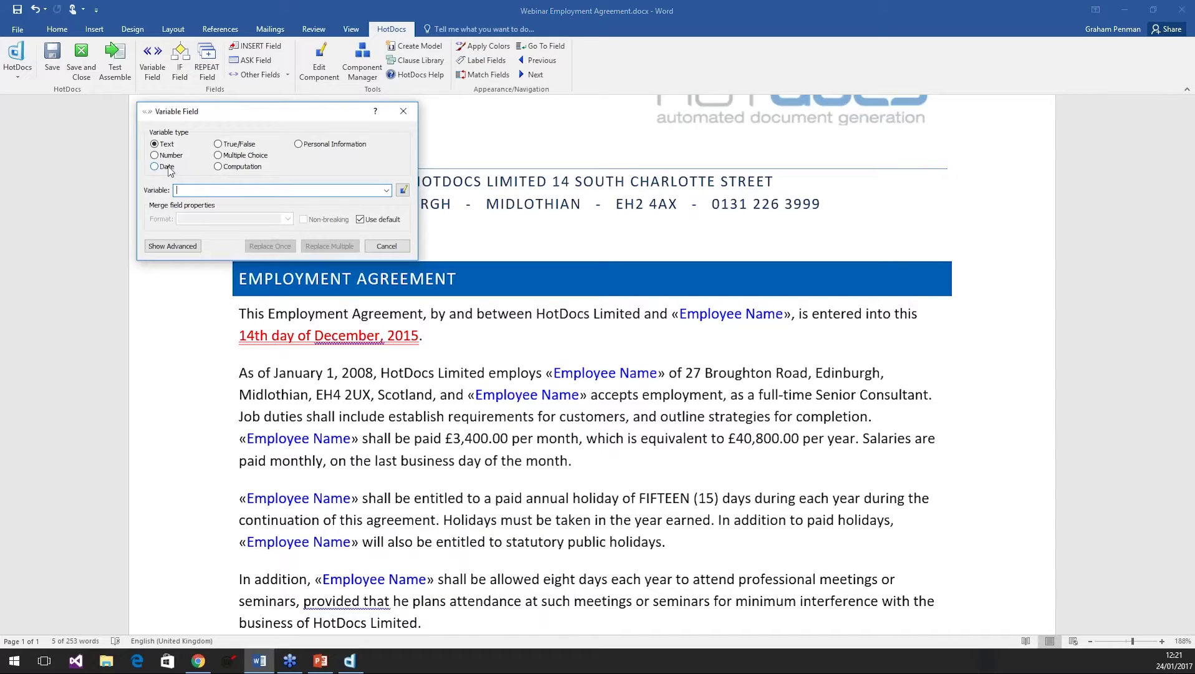
left_click(165, 169)
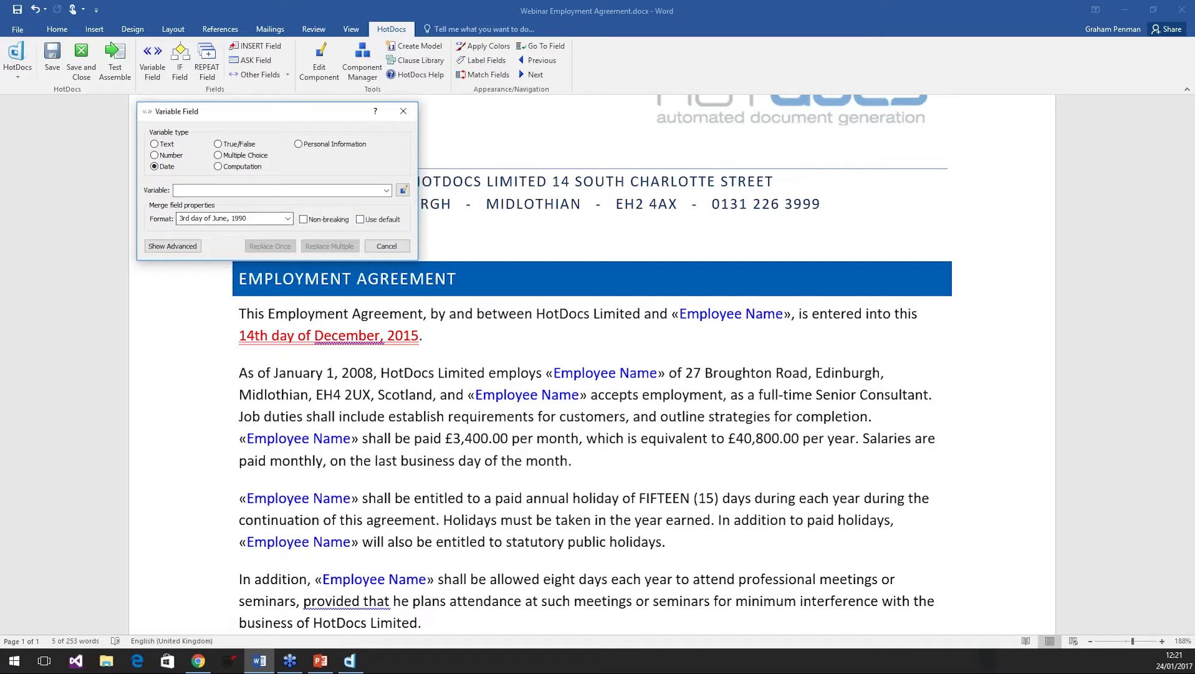
left_click(289, 218)
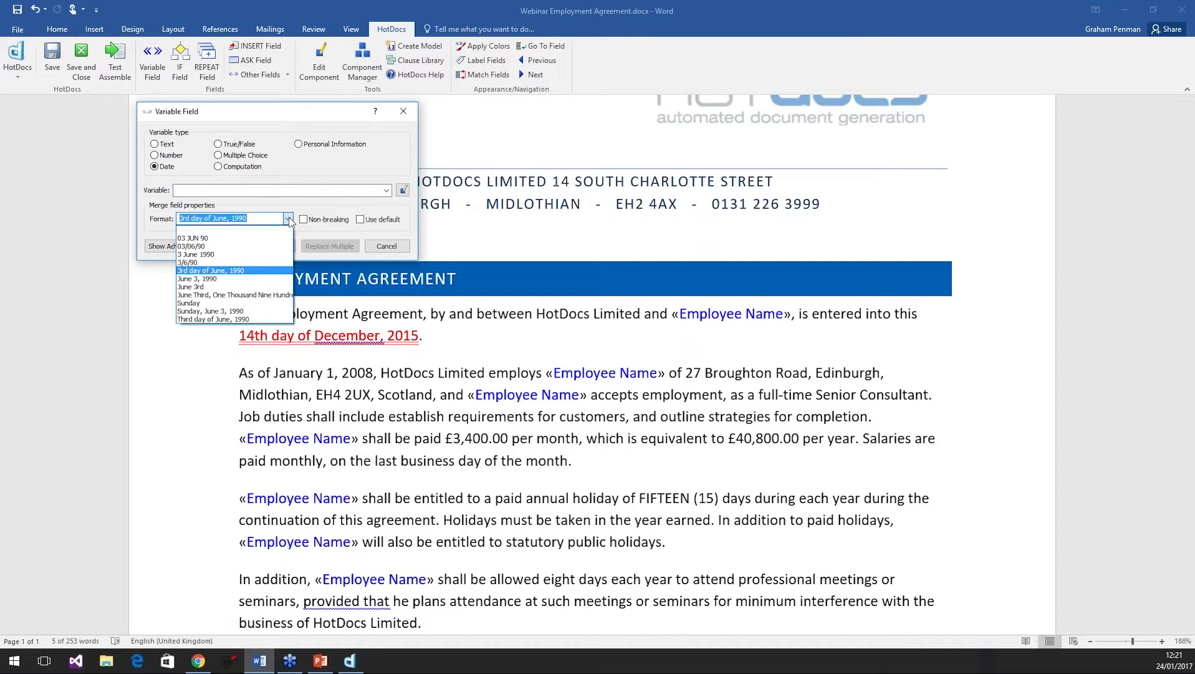
left_click(289, 219)
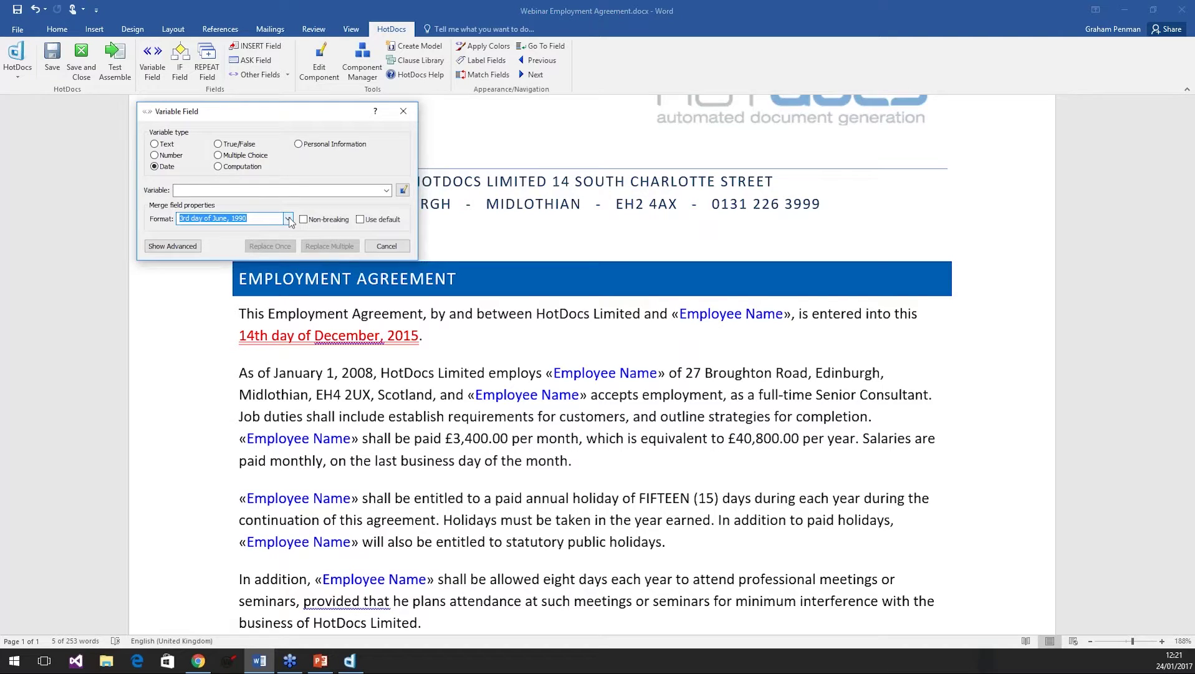
left_click(256, 190)
type("Contract Date")
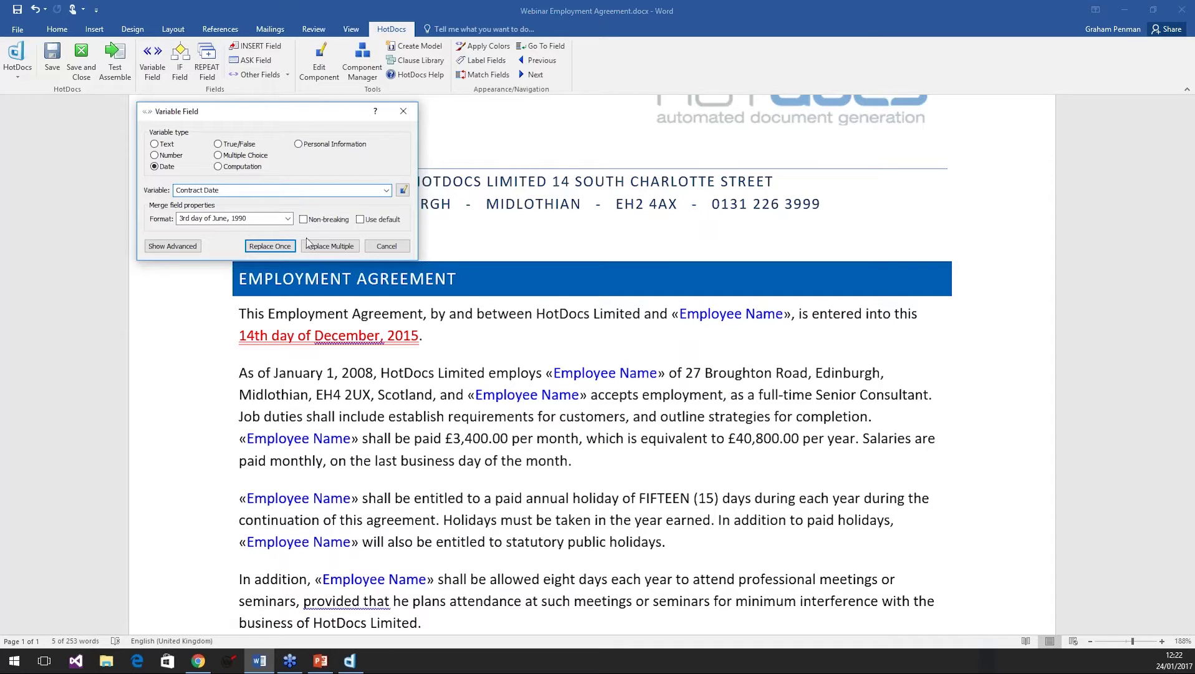
left_click(270, 248)
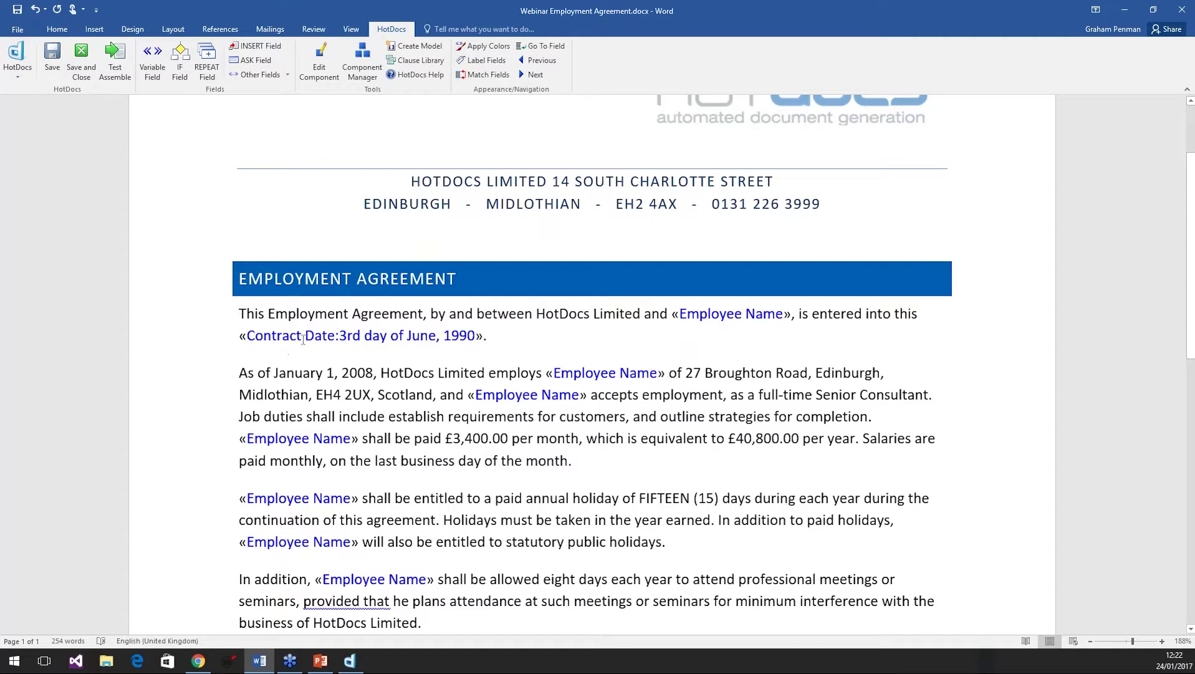
- Turn the wording after 'Job duties shall include' into a «Job Duty» text variable field
left_click_drag(684, 372, 830, 393)
left_click(711, 417)
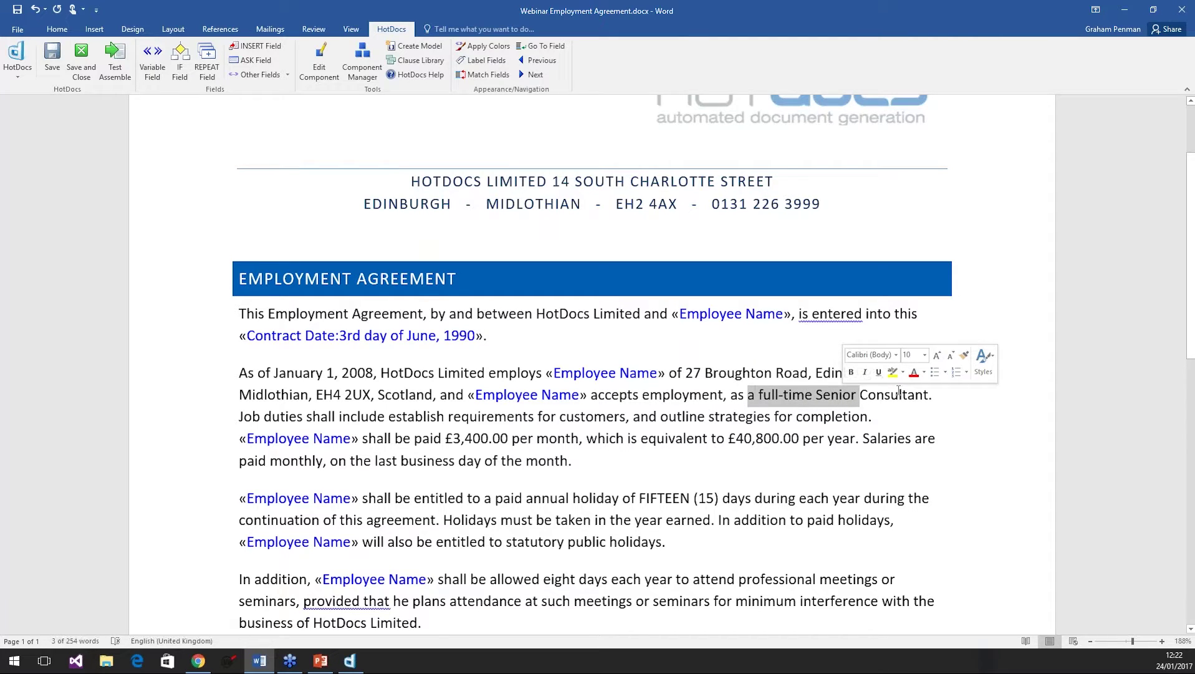
left_click_drag(929, 395, 814, 395)
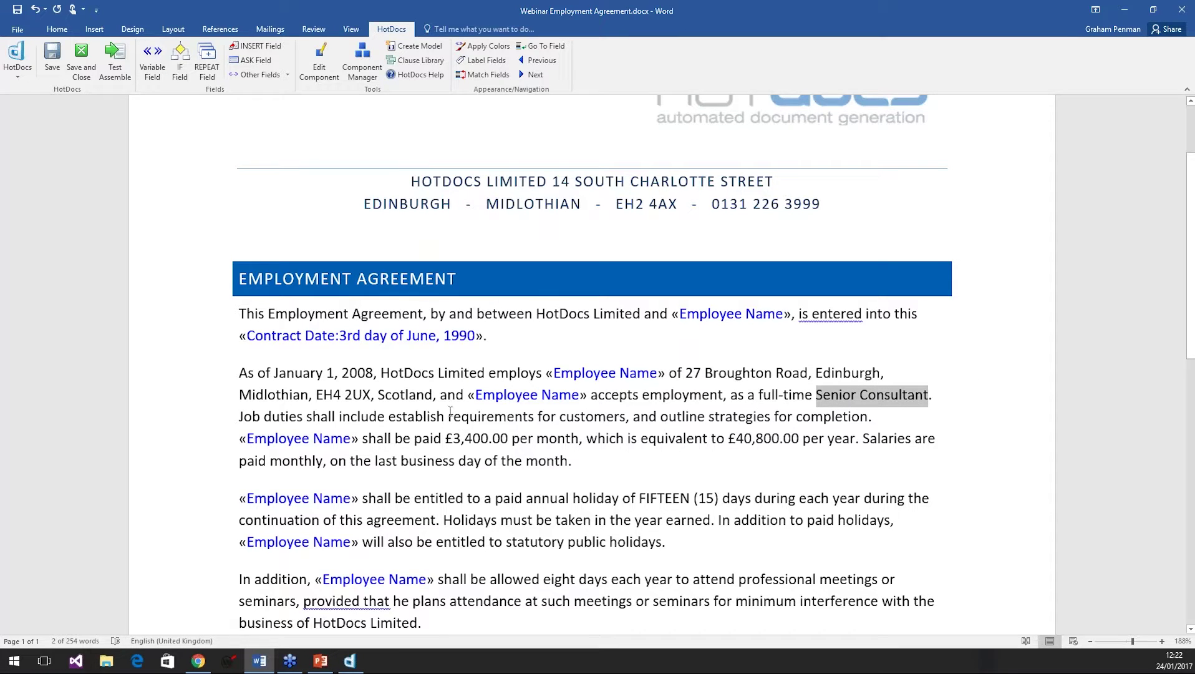
left_click_drag(392, 416, 868, 417)
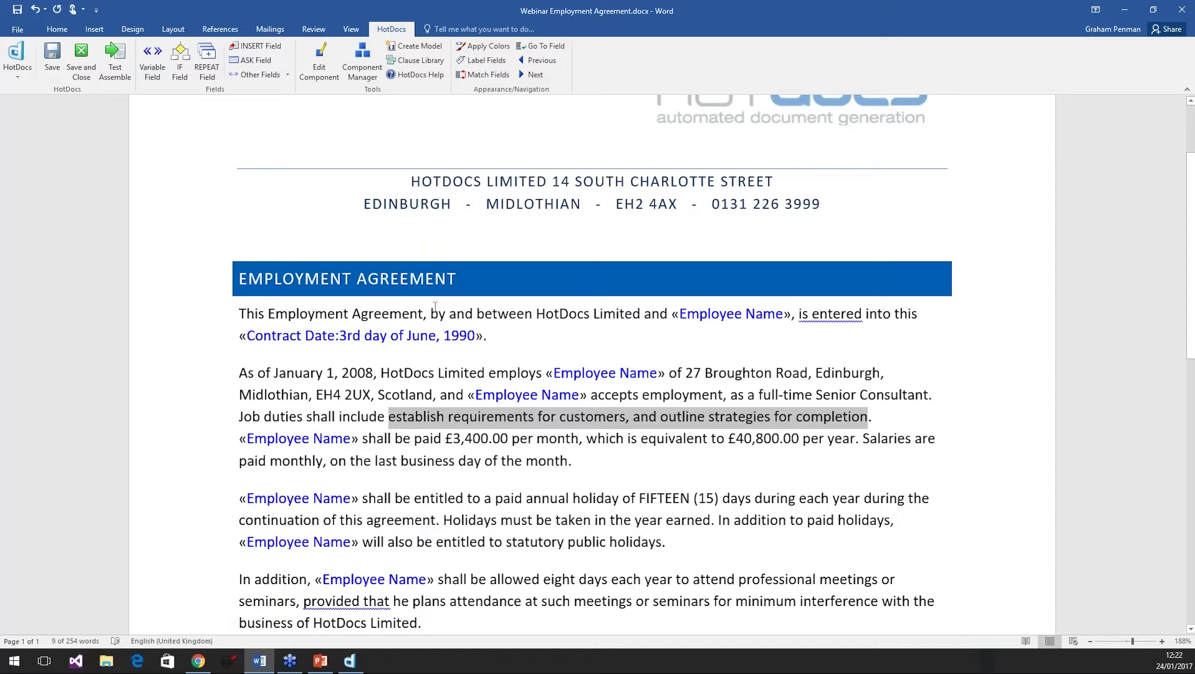
left_click(152, 62)
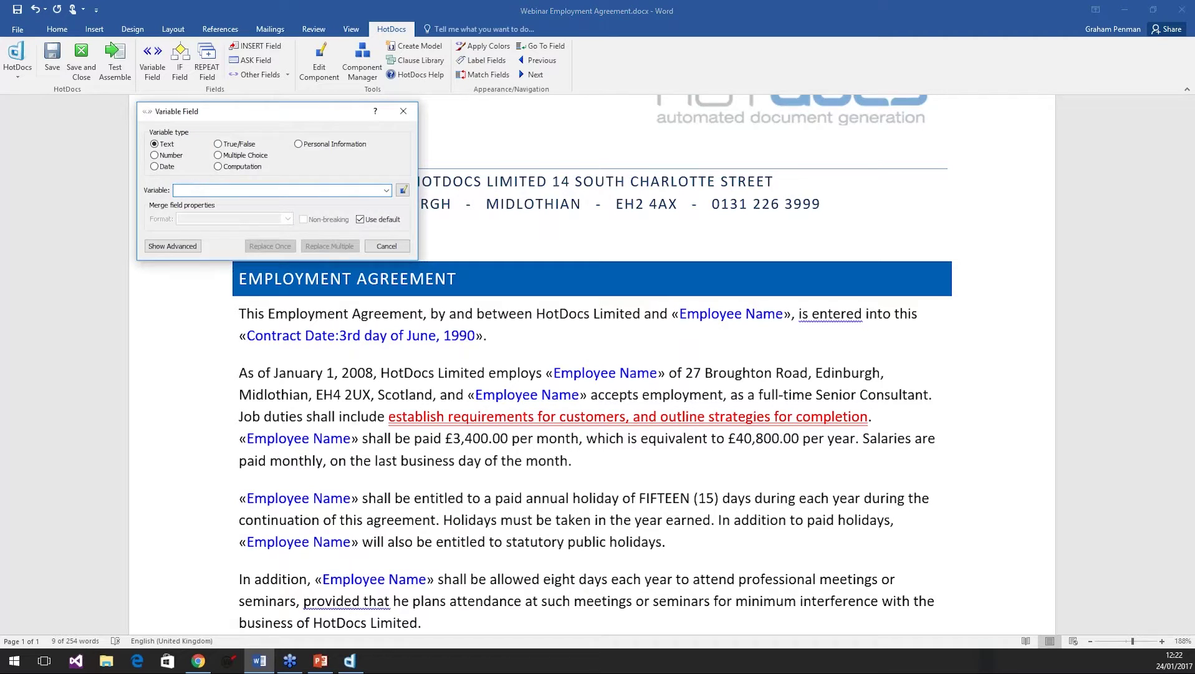
type("Job Duty")
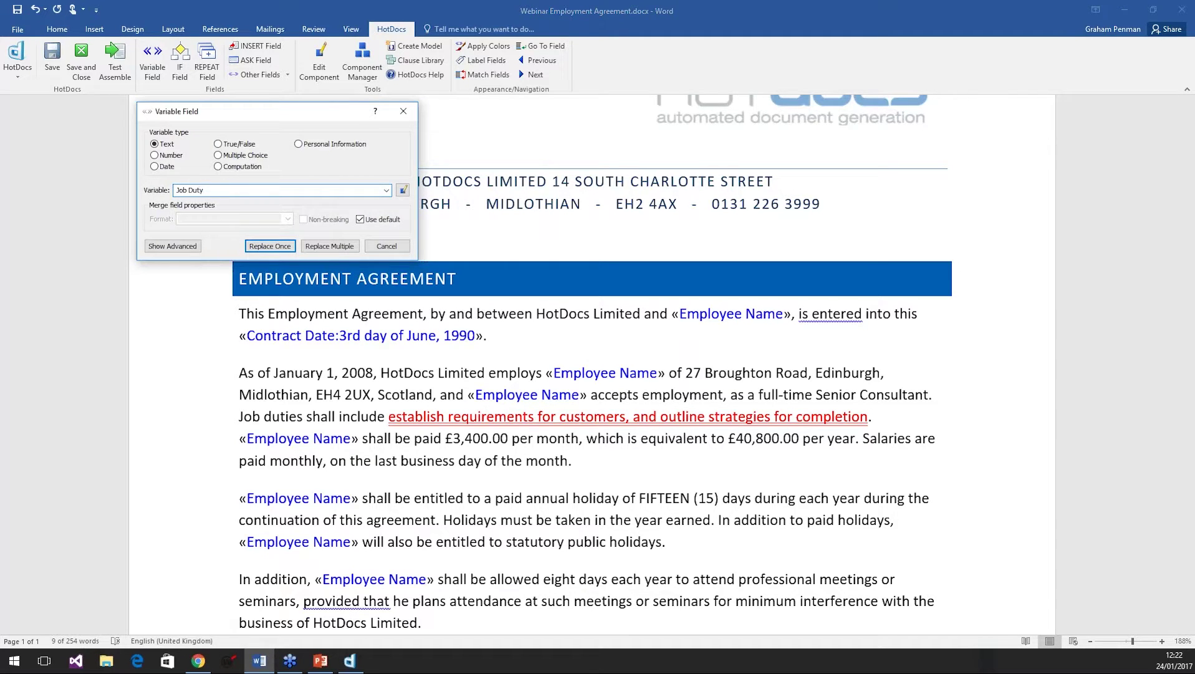
left_click(270, 247)
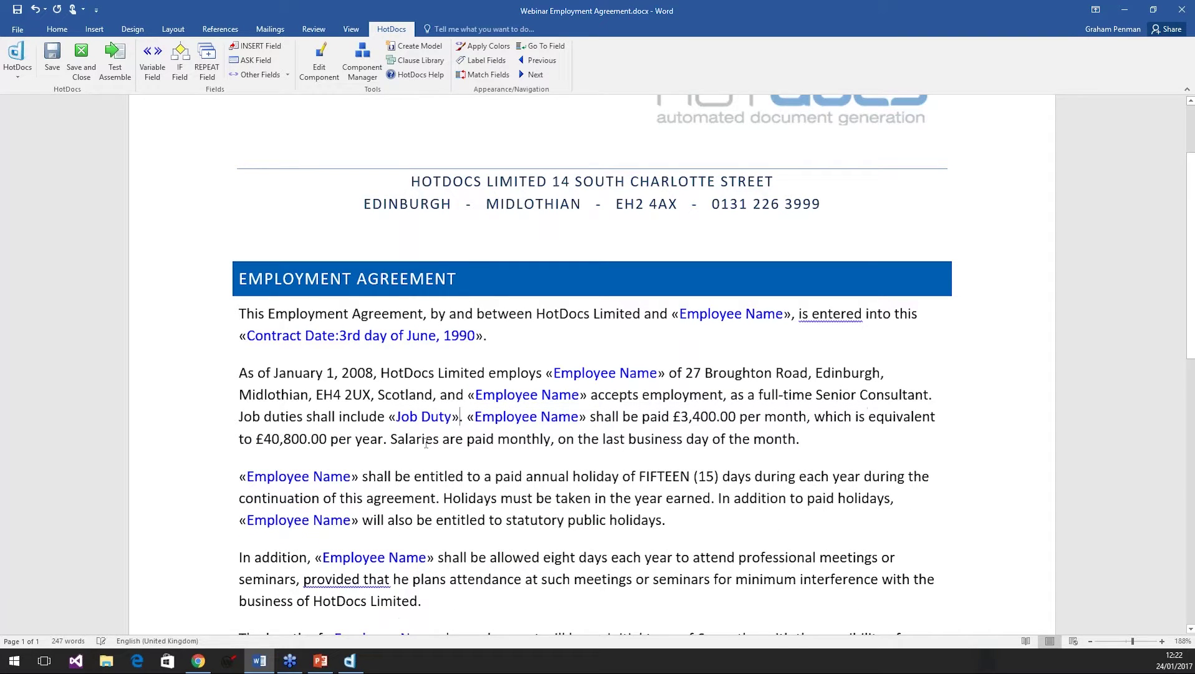
left_click(124, 74)
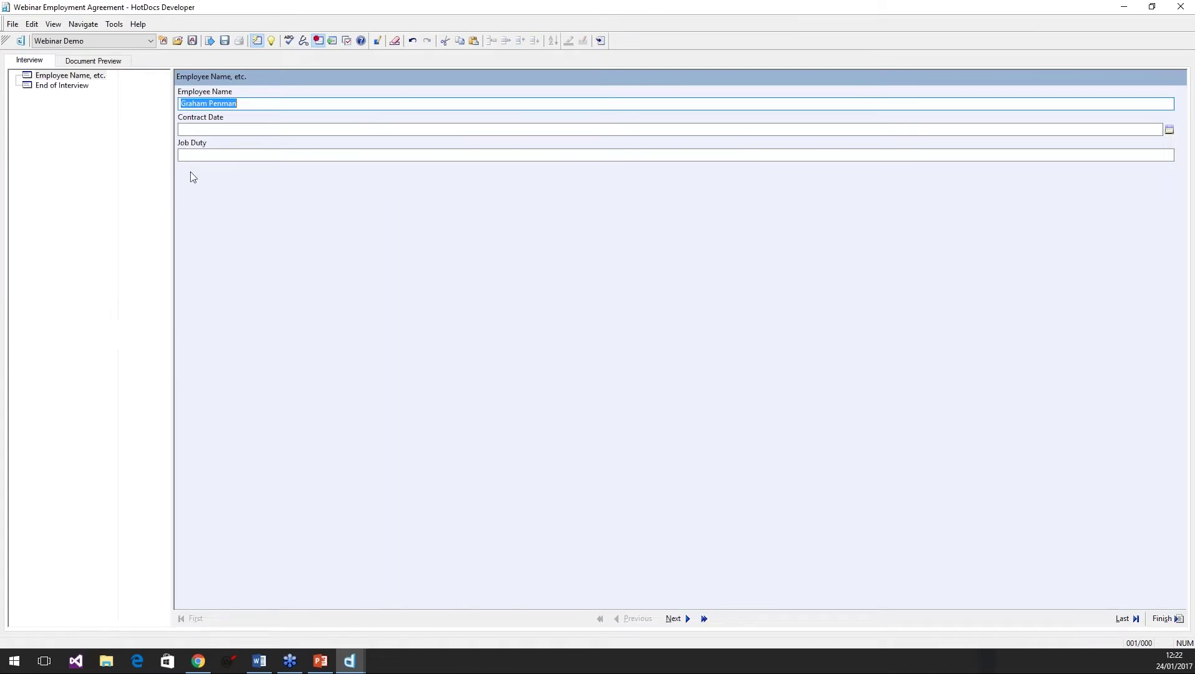
- Answer Contract Date with today's date (24 Jan 2017), then close the test, saving answers
left_click(215, 129)
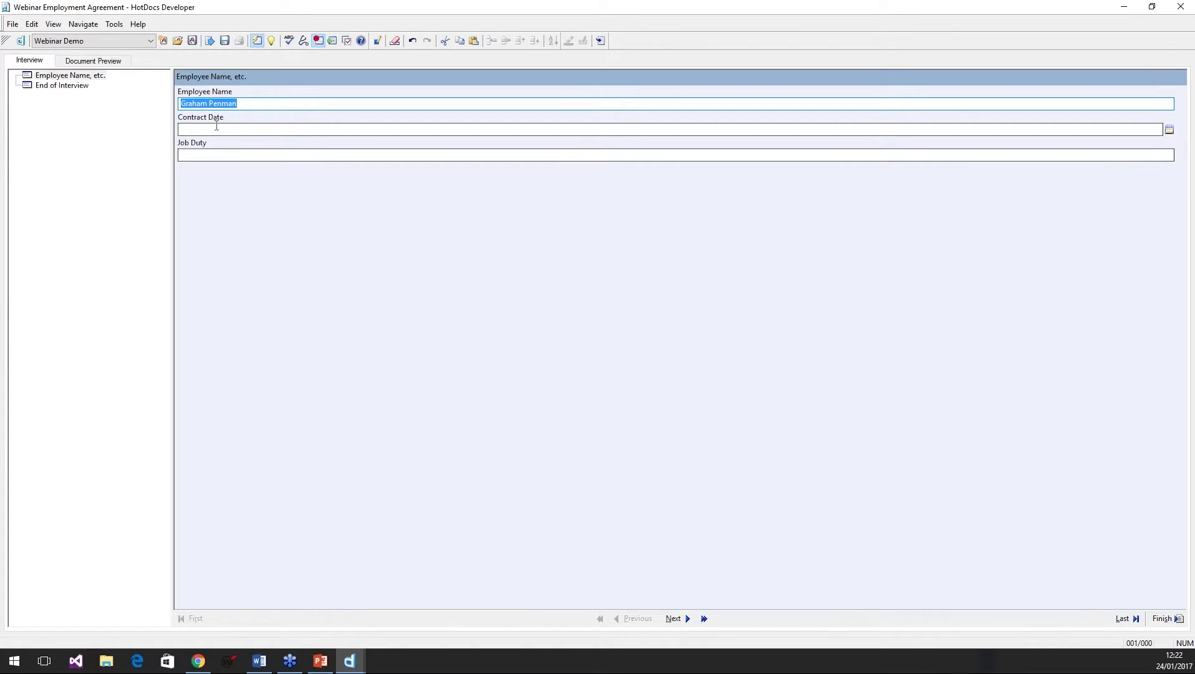
type("t")
key("Tab")
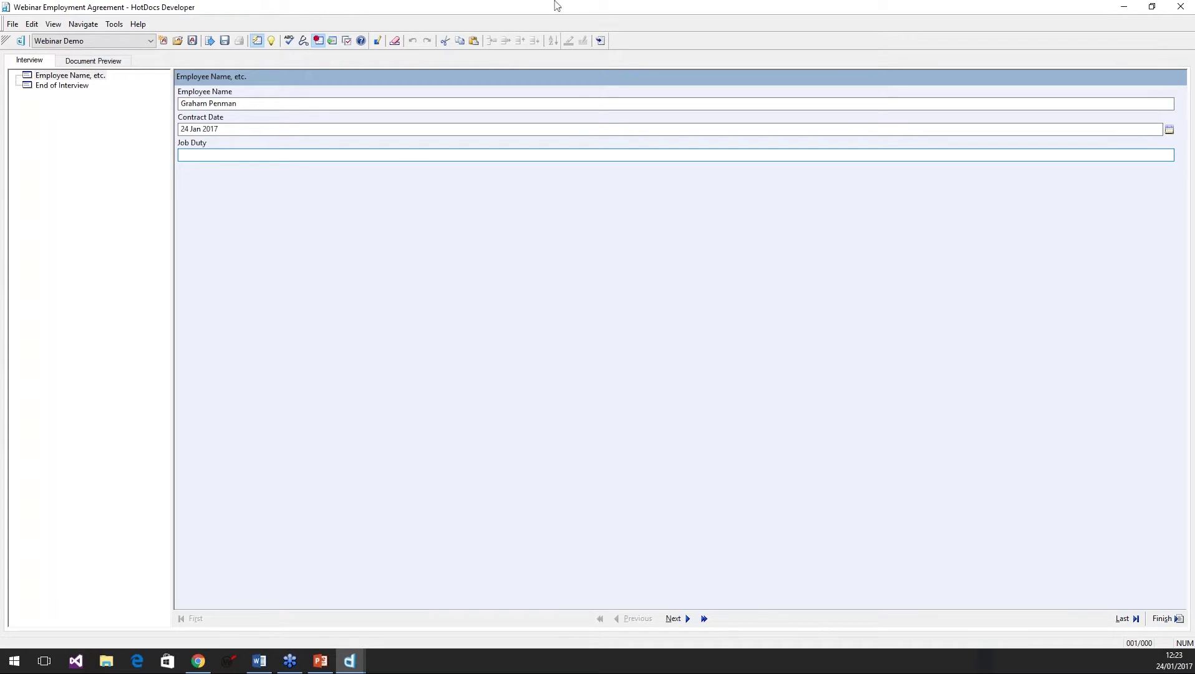
left_click(1191, 6)
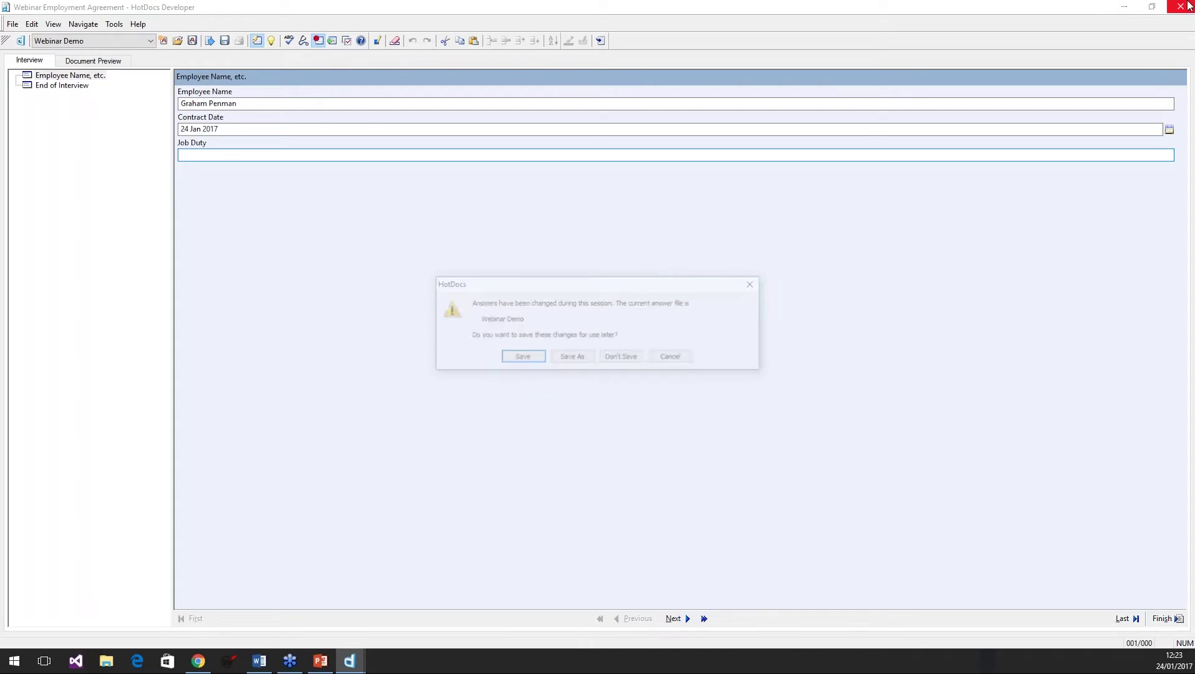
left_click(506, 360)
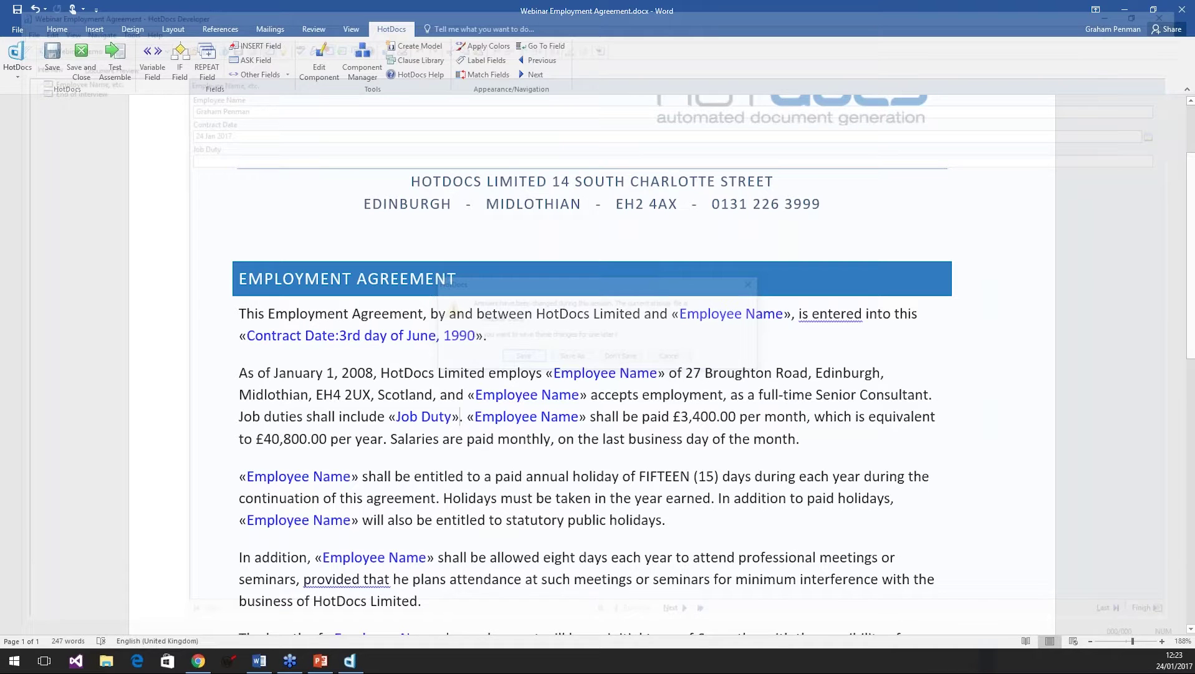
- Wrap «Job Duty» in a REPEAT over a new Job Duties dialog, joined inline with the duties sentence
left_click_drag(460, 416, 389, 417)
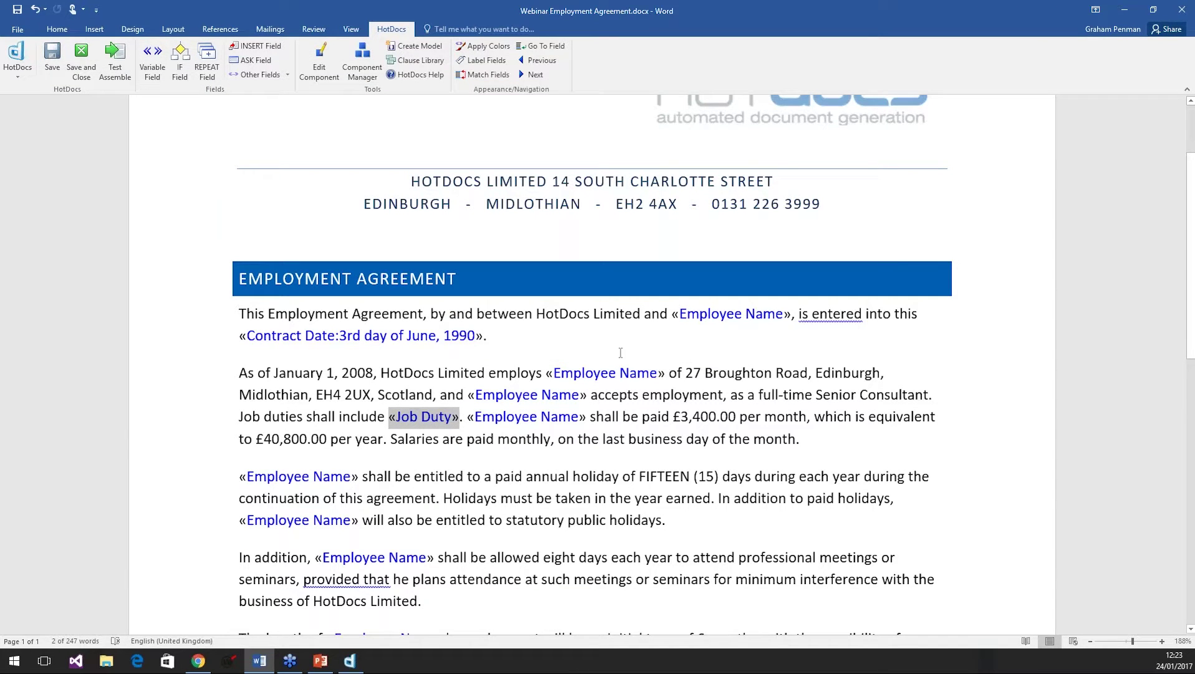
left_click(208, 60)
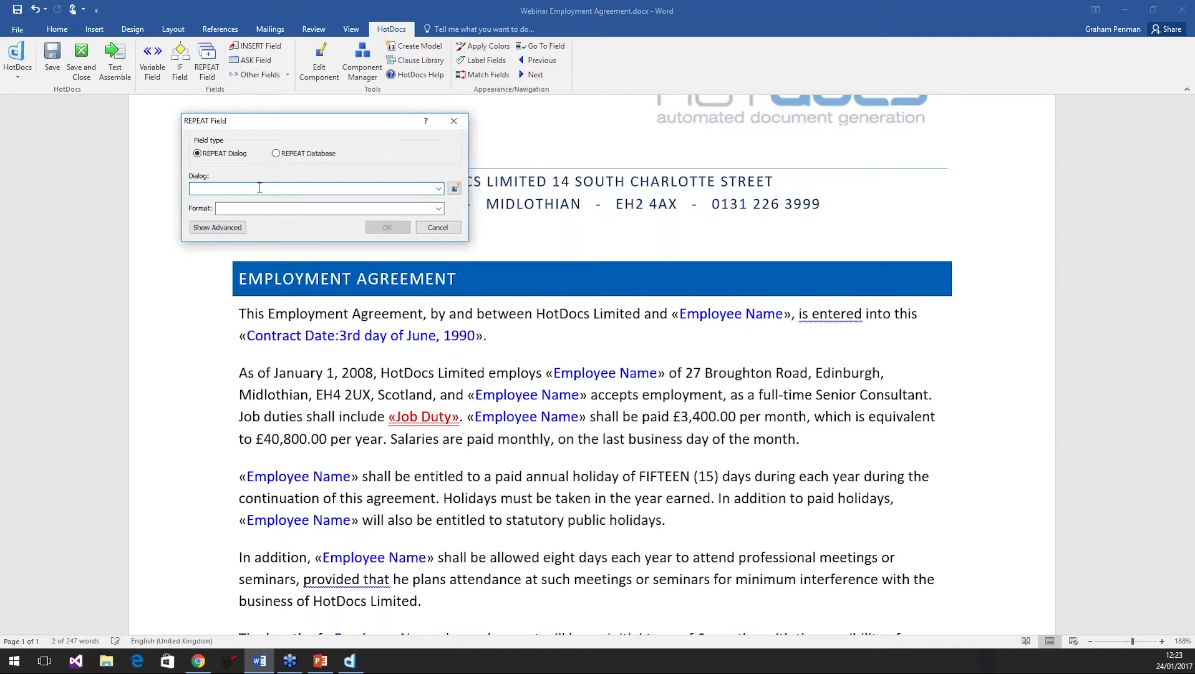
type("Job Duties")
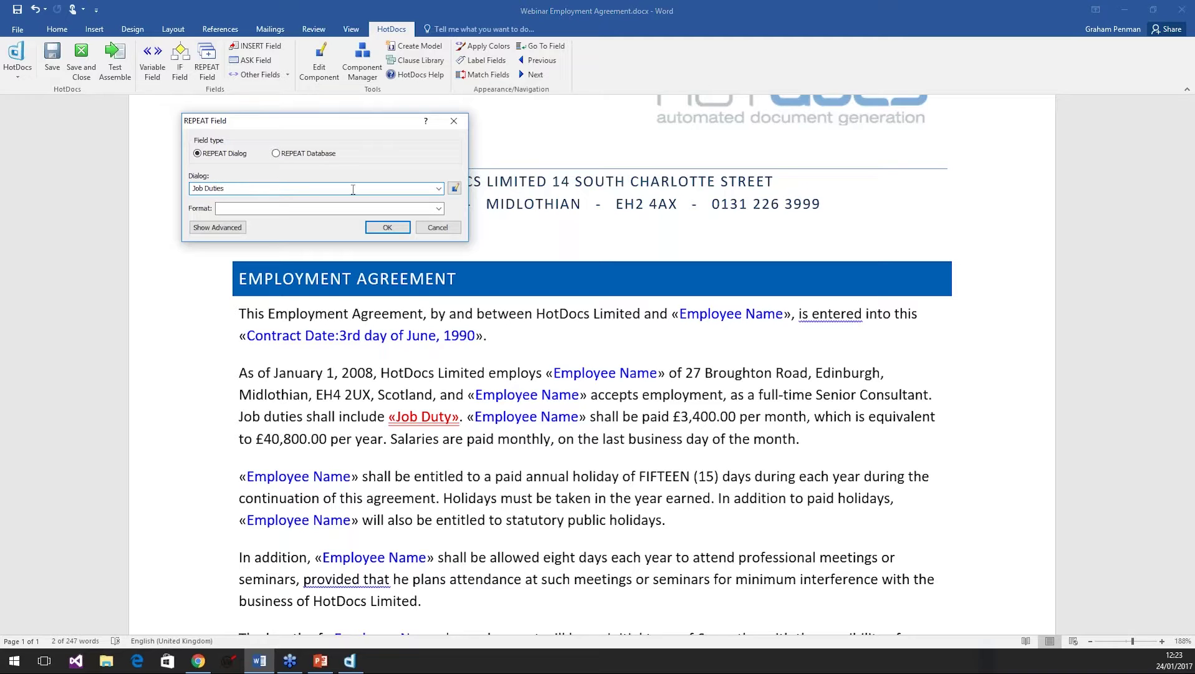
left_click(455, 188)
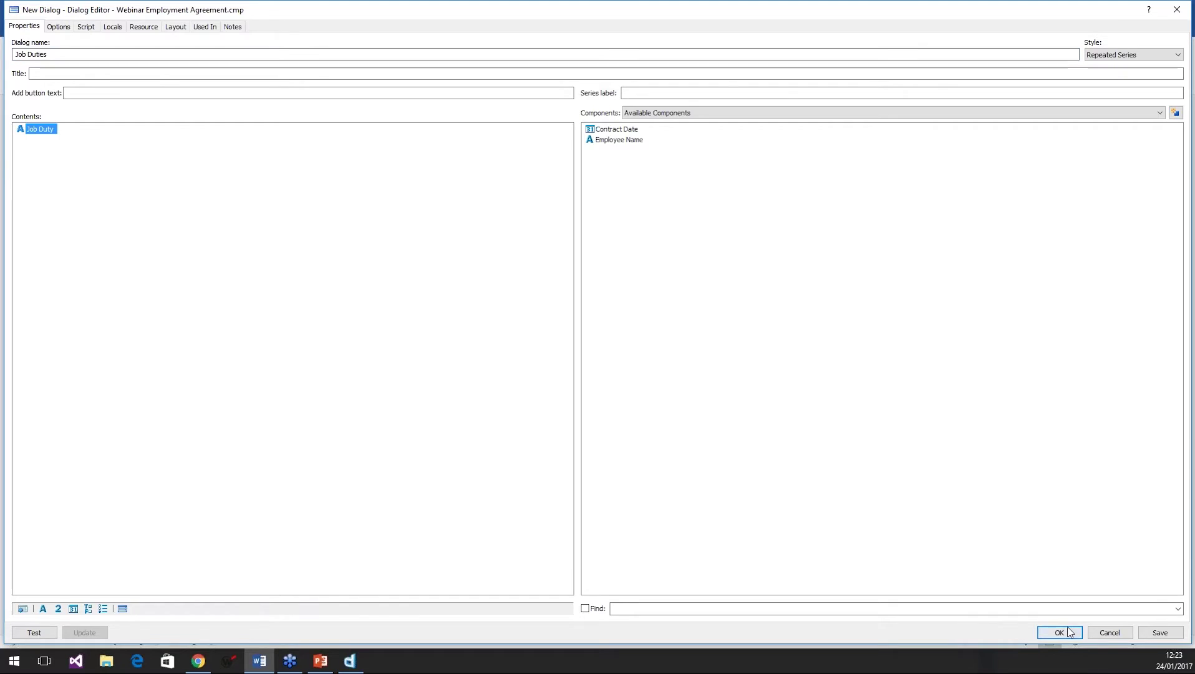
left_click(1060, 631)
left_click(399, 227)
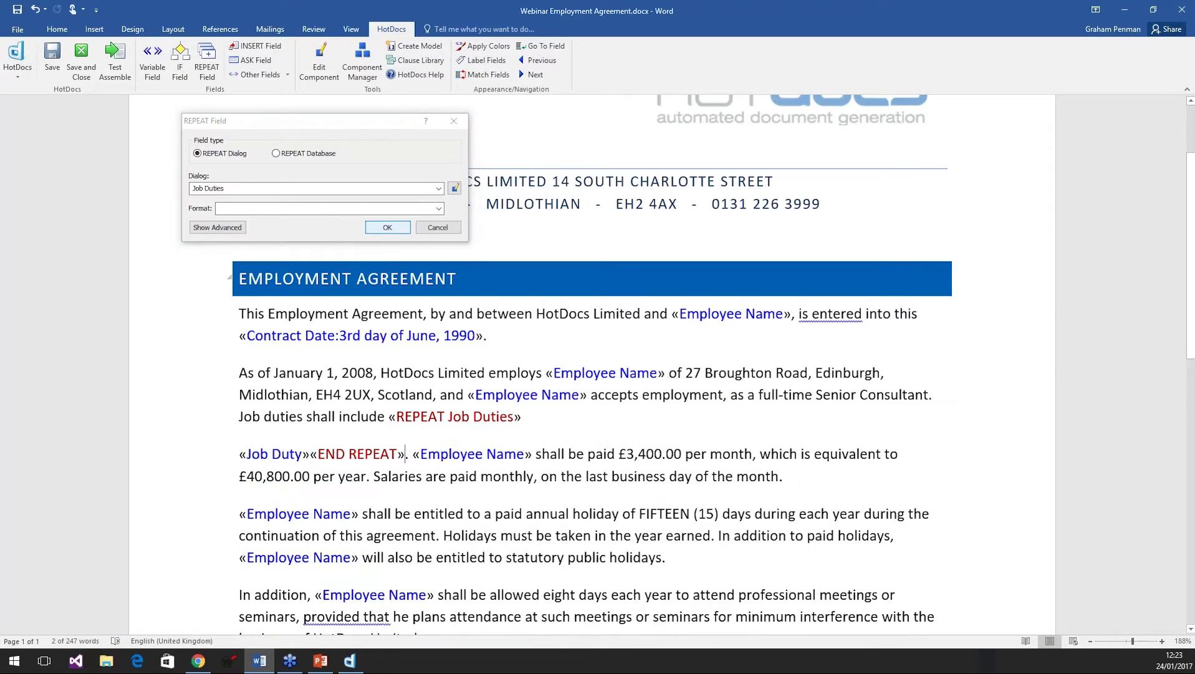
left_click(240, 454)
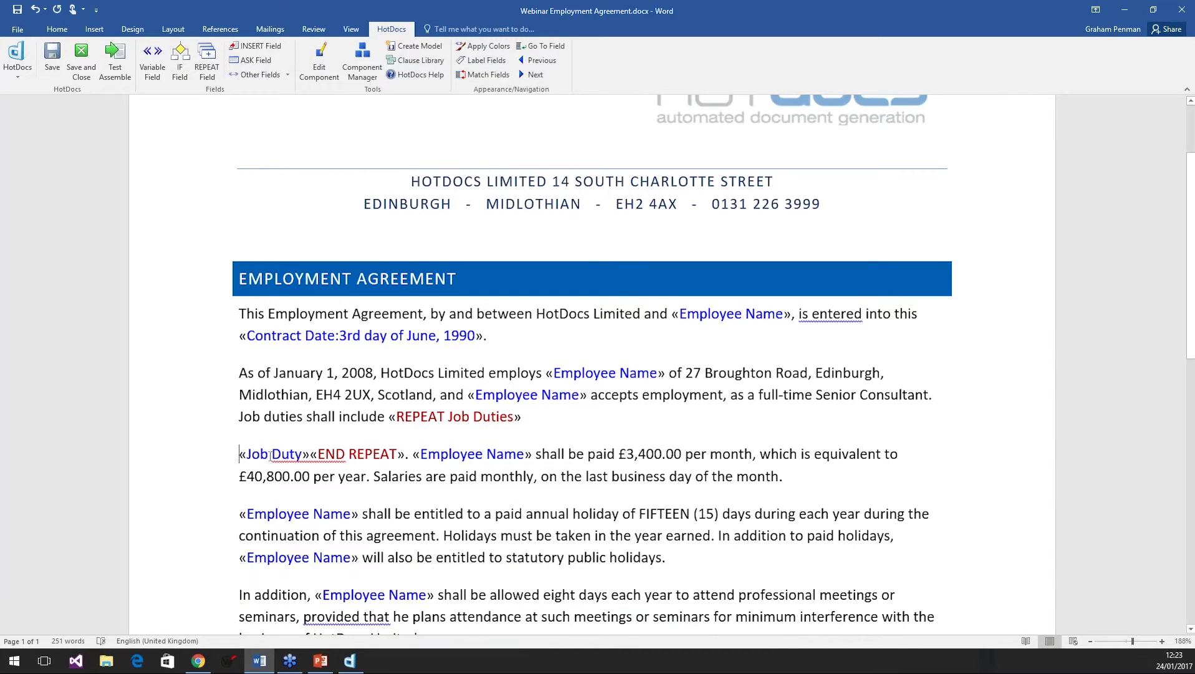
key("BackSpace")
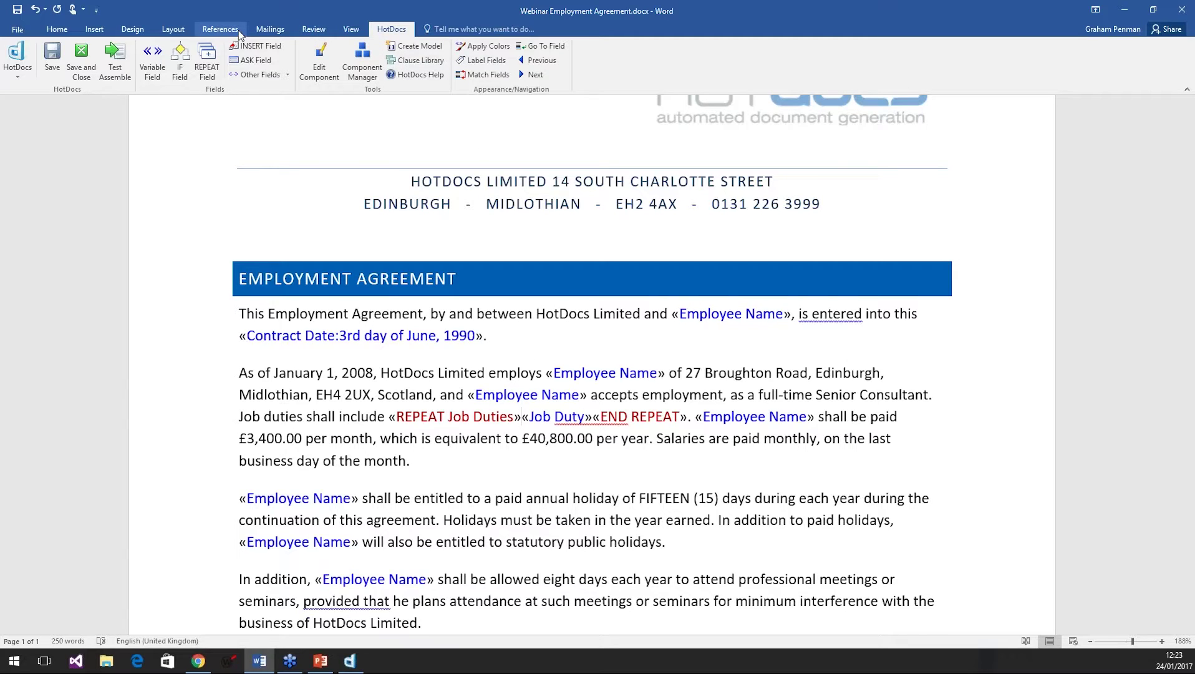
- In a test assembly, enter three job duties: make tea, make coffee and provide cake
left_click(131, 83)
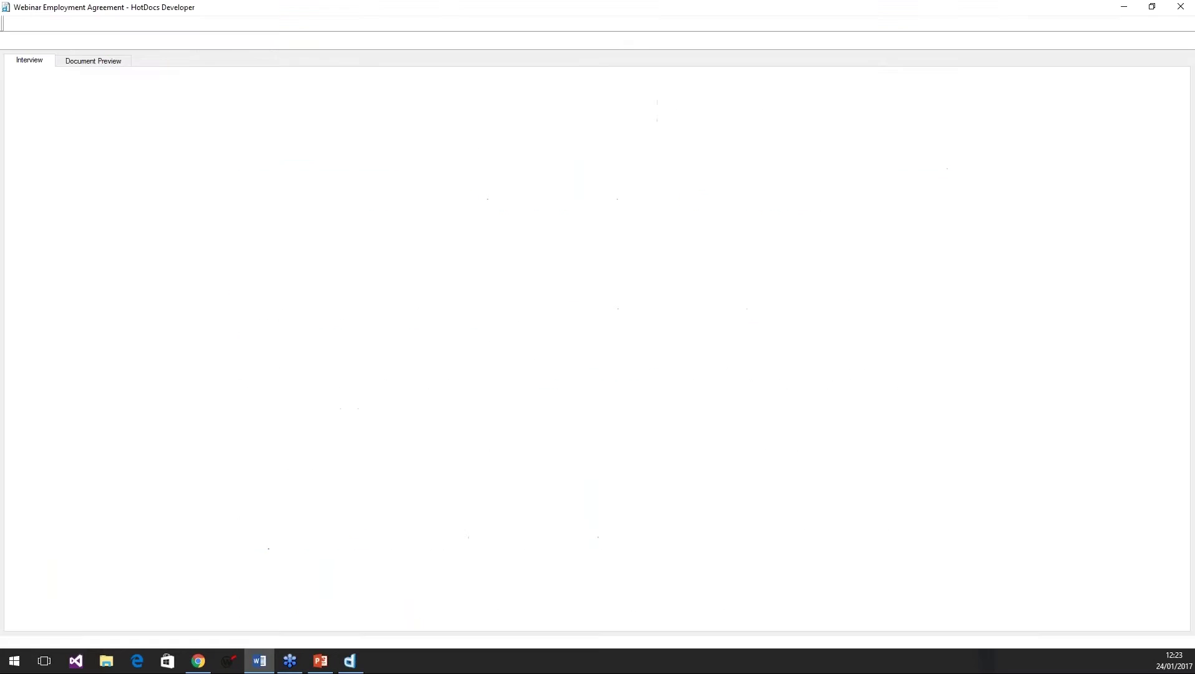
left_click(52, 87)
left_click(196, 105)
type("make tea")
key("Tab")
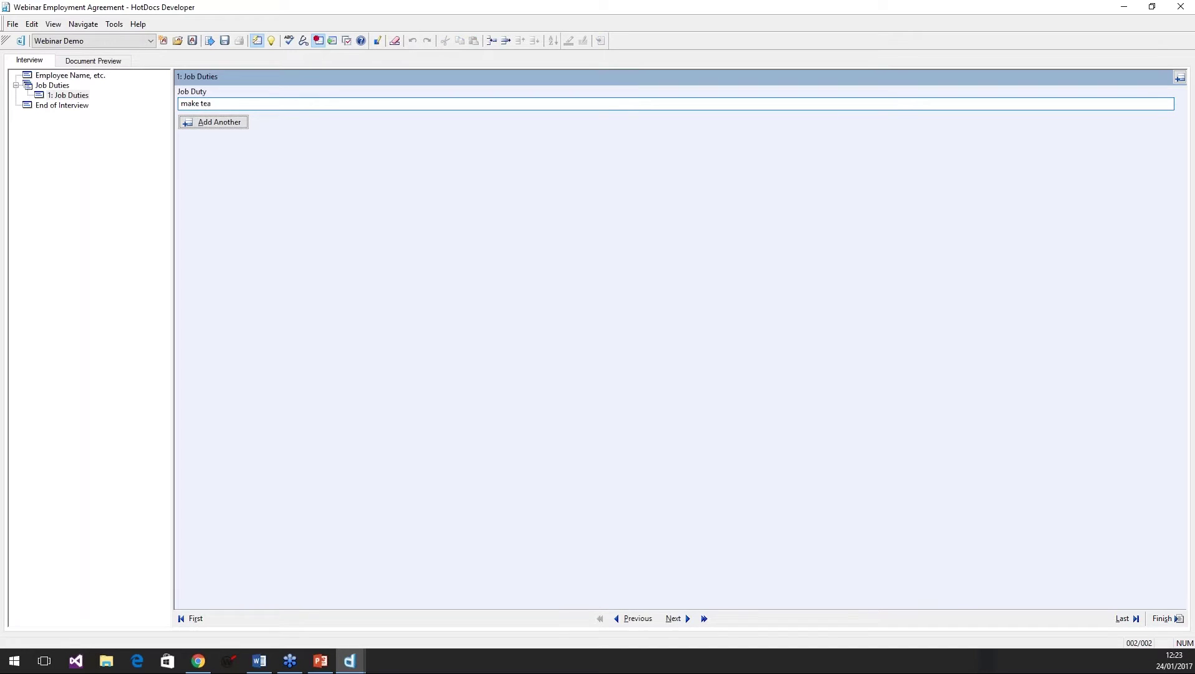
key("space")
type("make coffee")
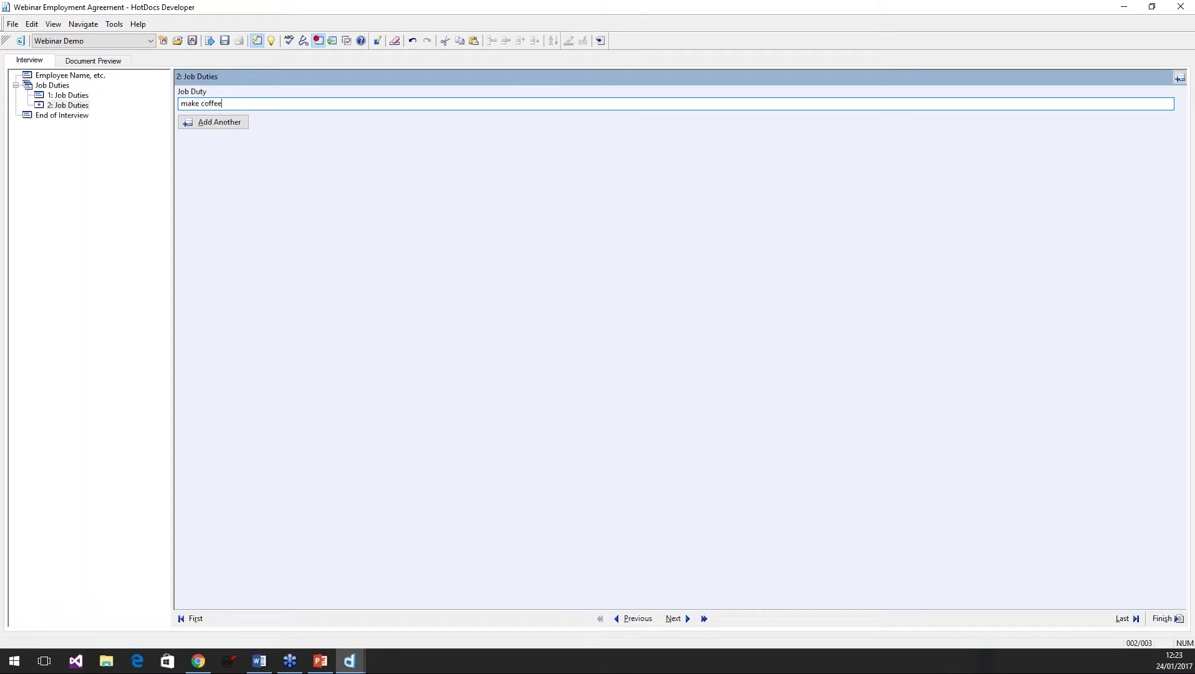
key("Tab")
key("space")
type("provi")
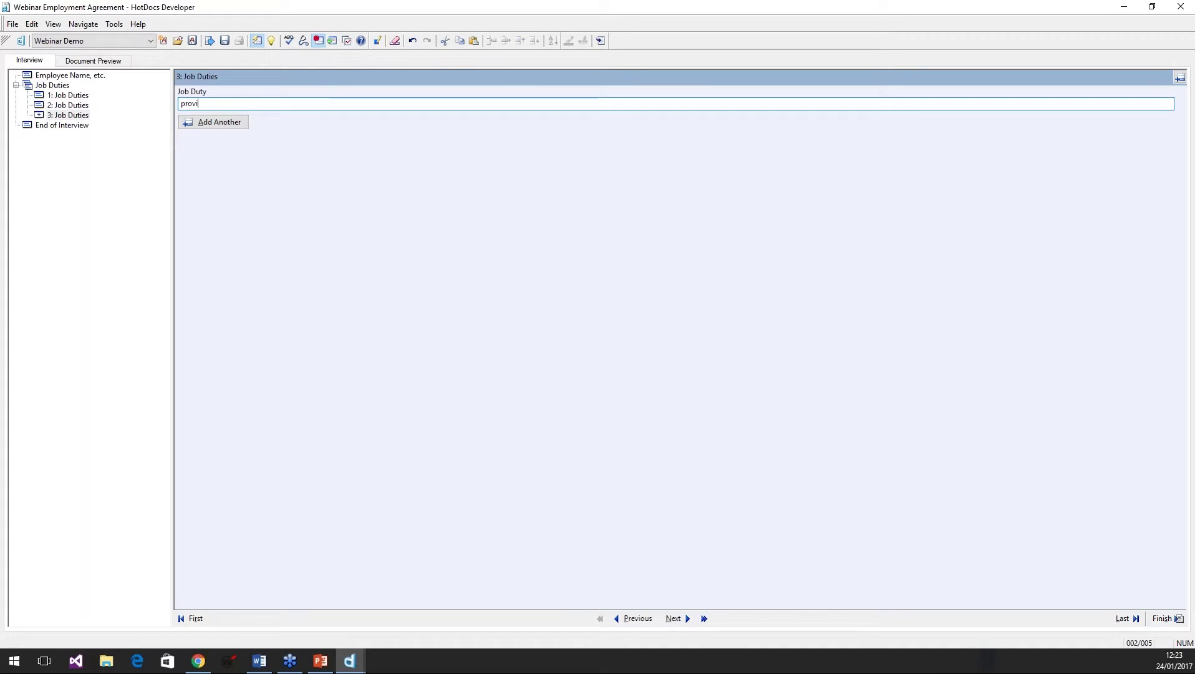
left_click(62, 105)
left_click(70, 115)
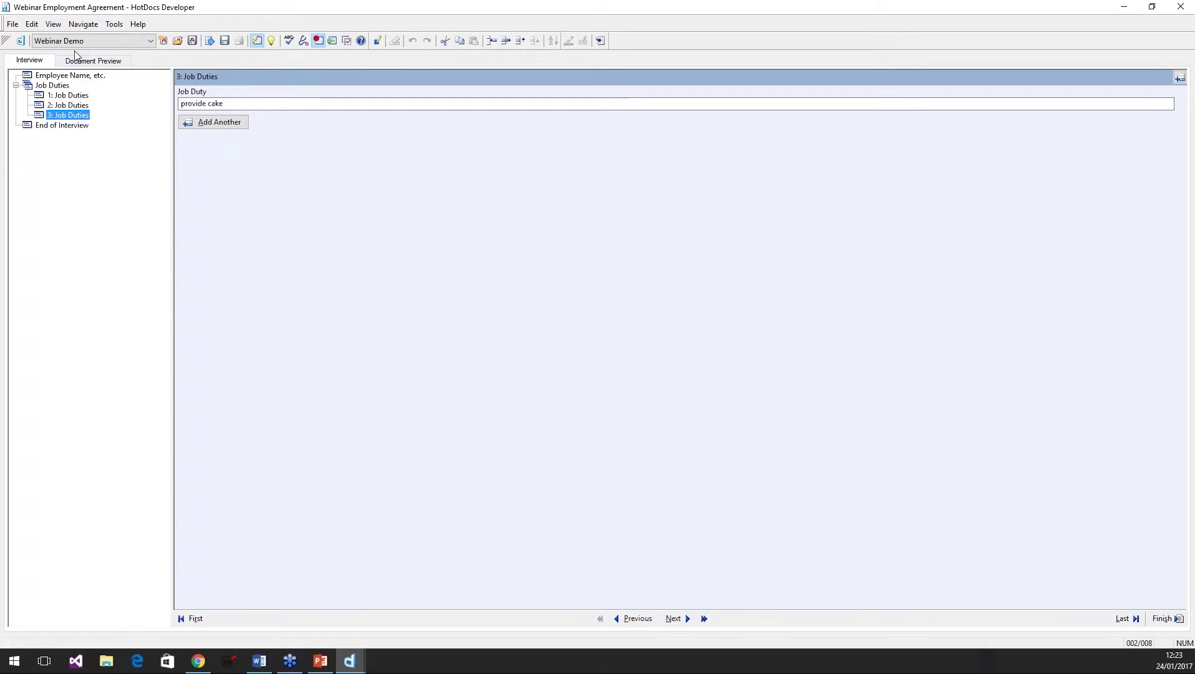
- Check the run-together duties in Document Preview, then close the test, saving answers
left_click(90, 60)
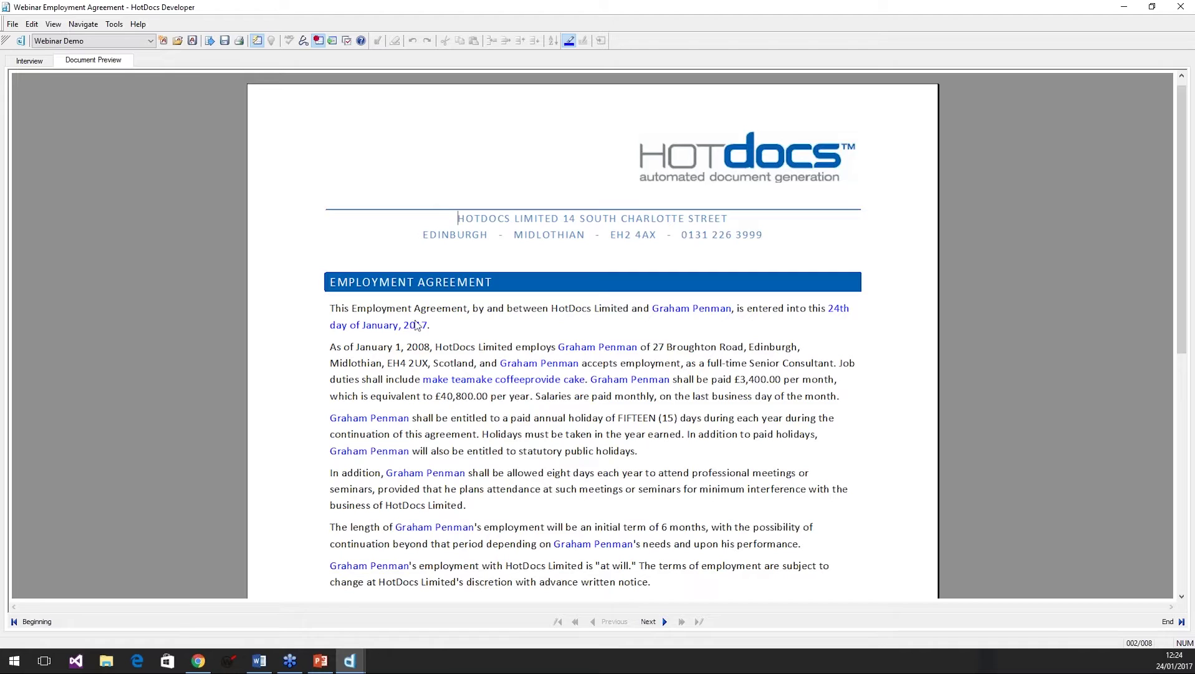
left_click_drag(424, 381, 582, 388)
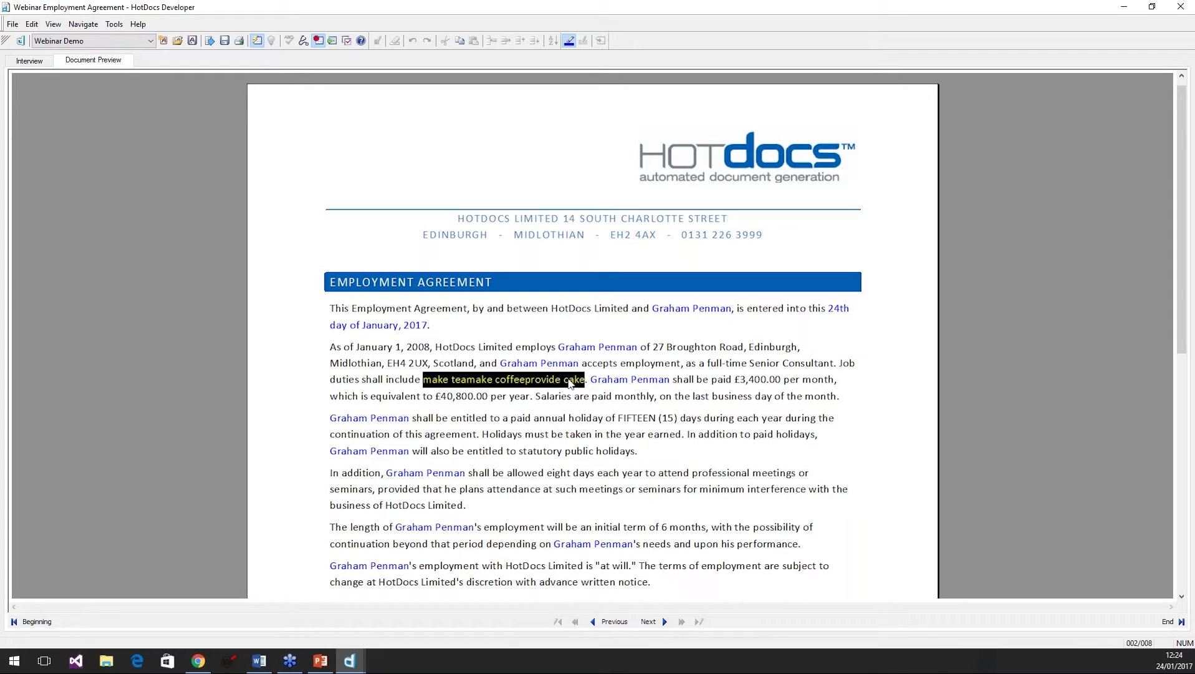
left_click(569, 383)
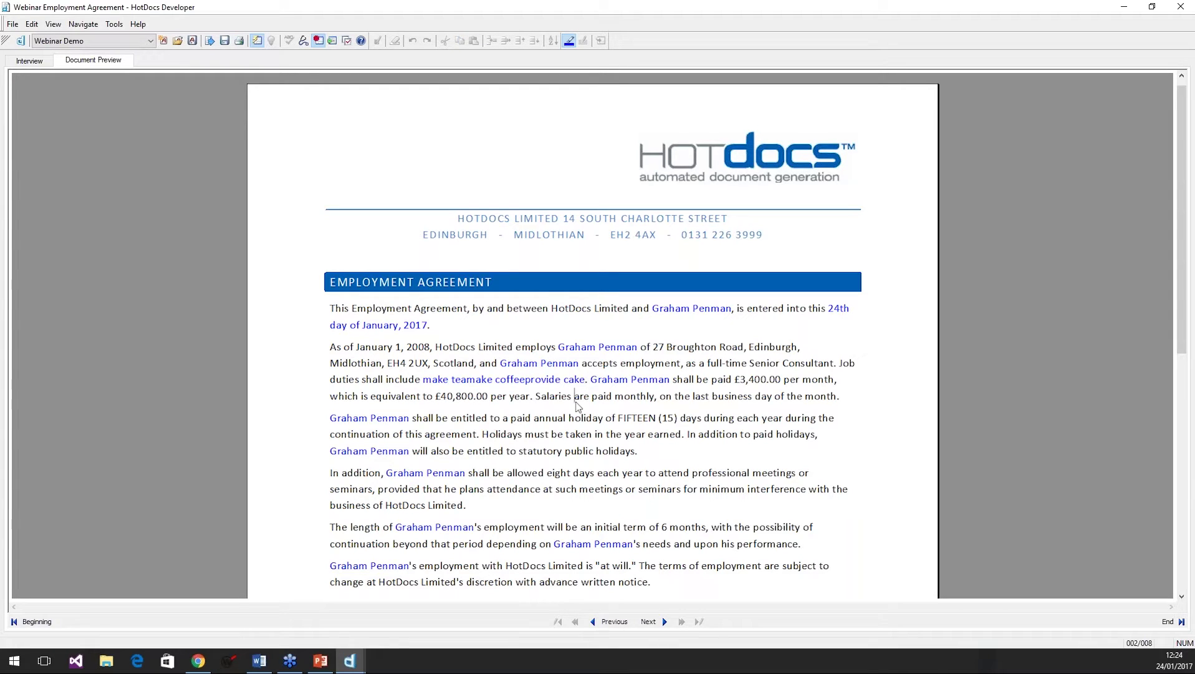
left_click(30, 61)
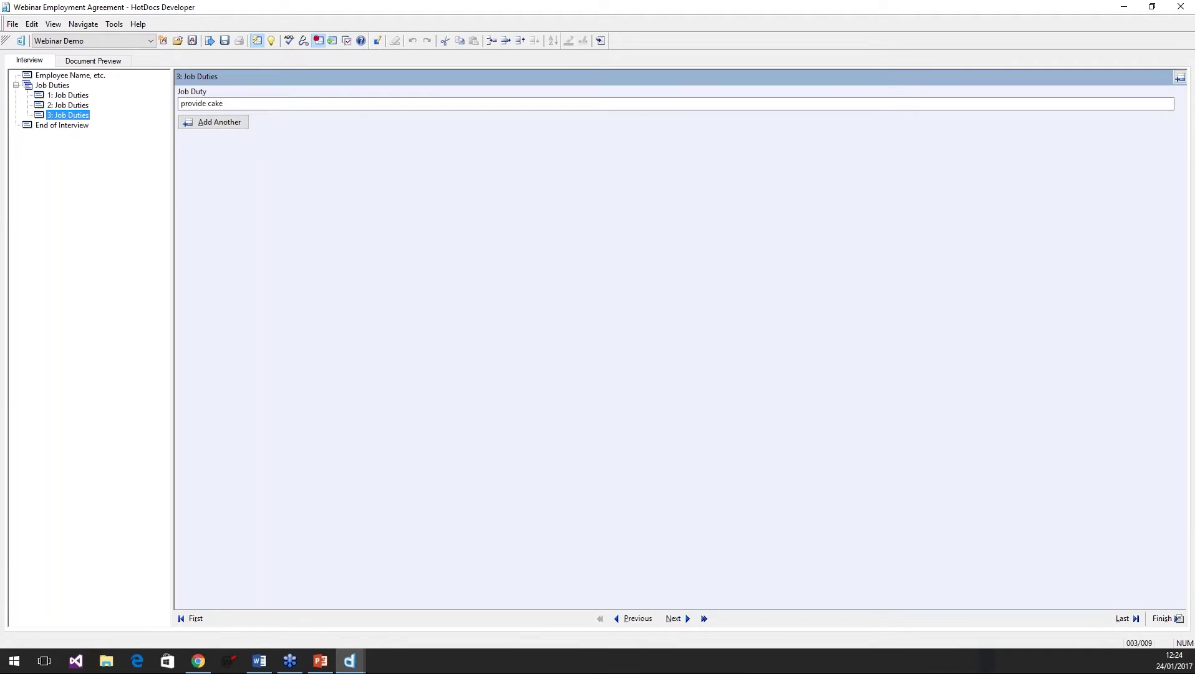
left_click(1181, 7)
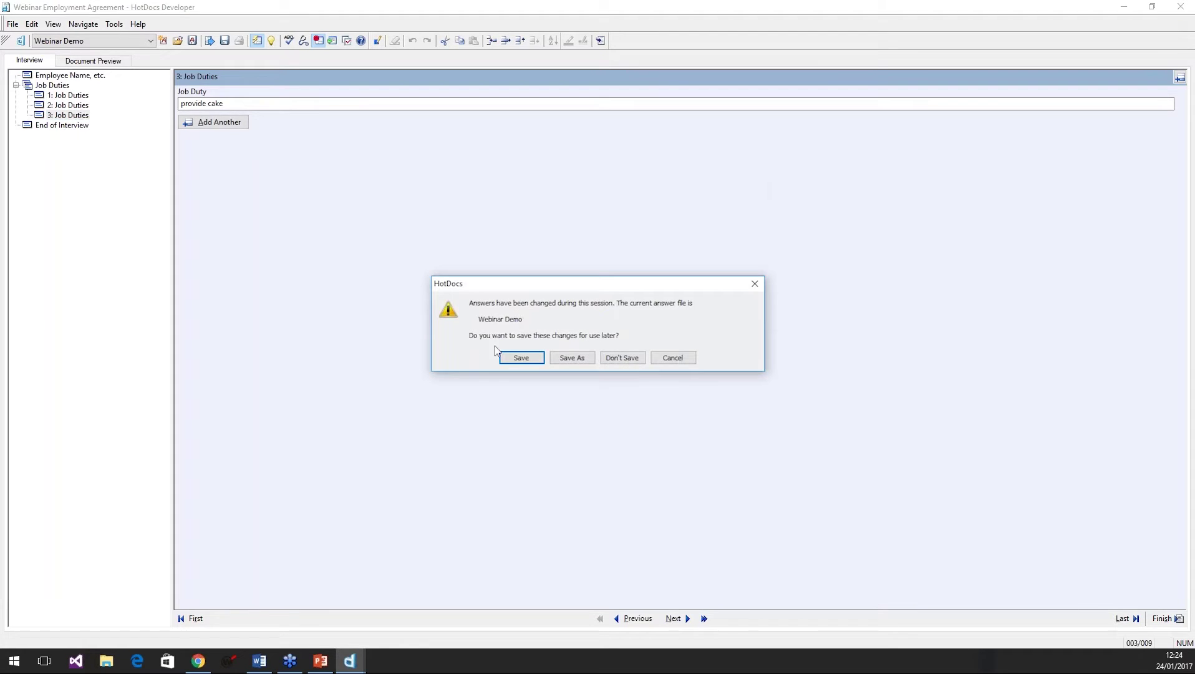
left_click(519, 358)
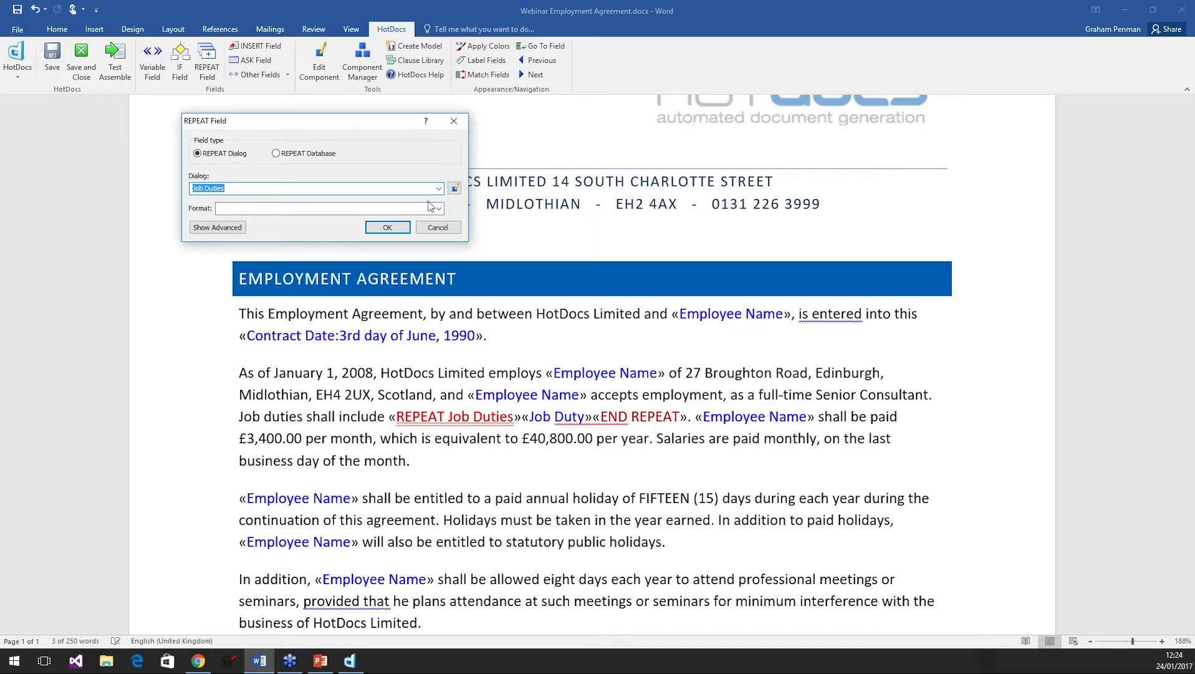
- Set the Job Duties REPEAT list format to 'a, b and c' and run a new test assembly
left_click(439, 208)
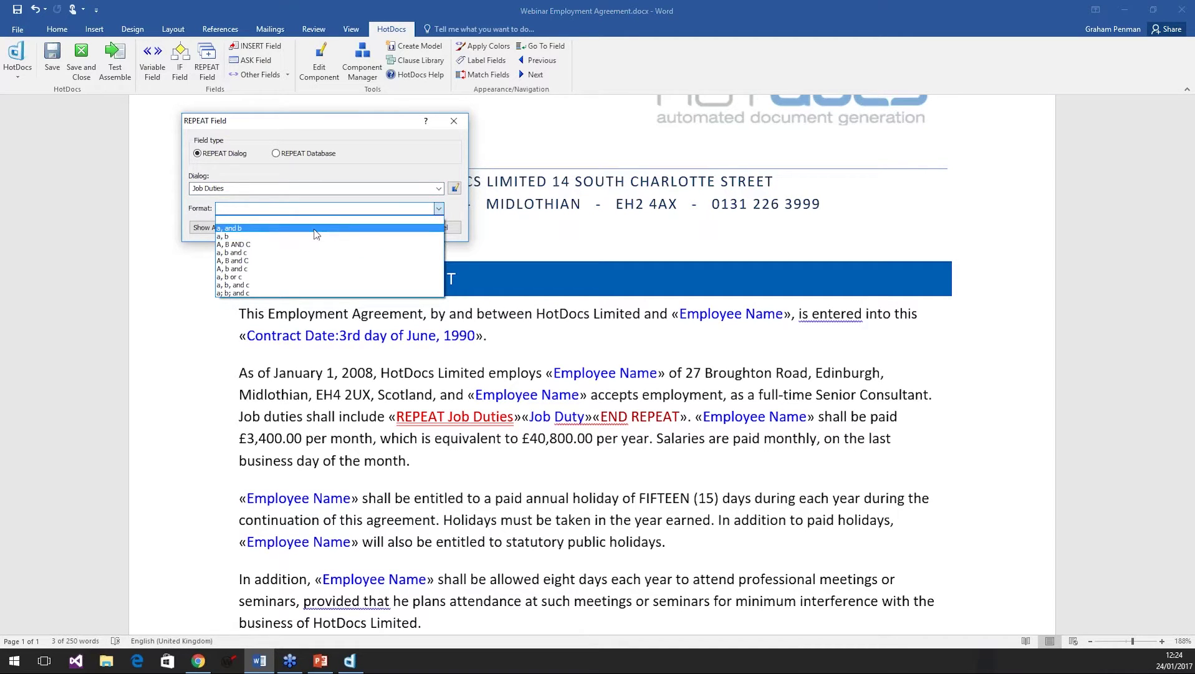
left_click(312, 253)
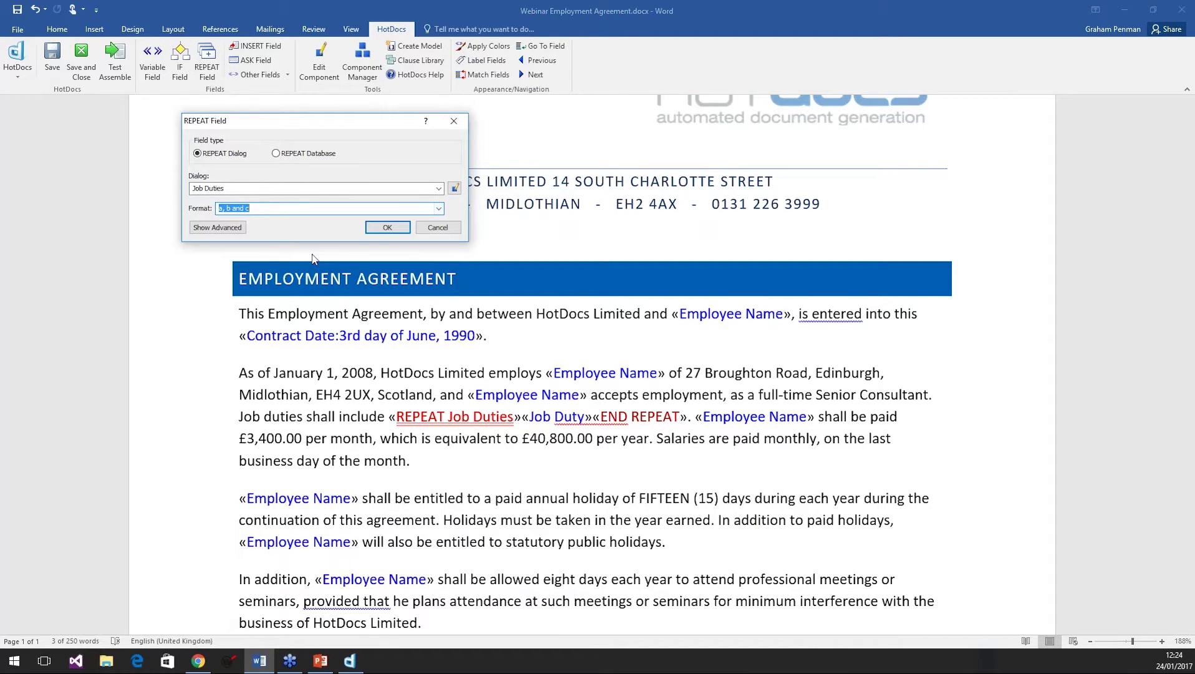
left_click(385, 228)
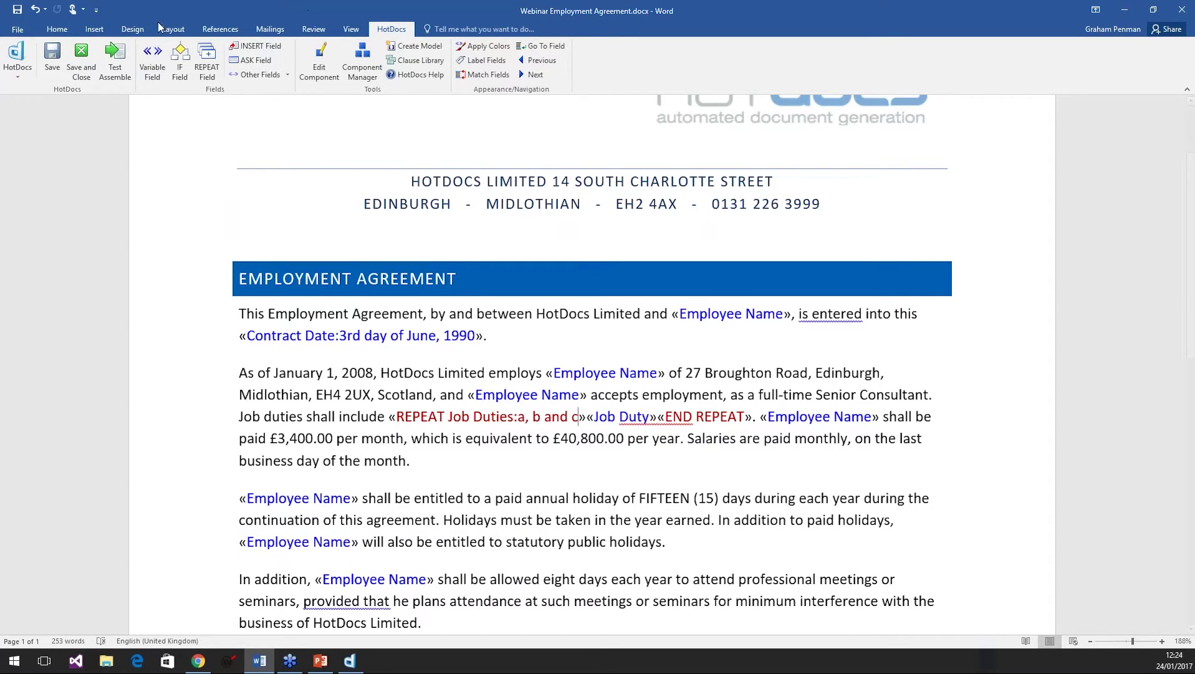
left_click(124, 51)
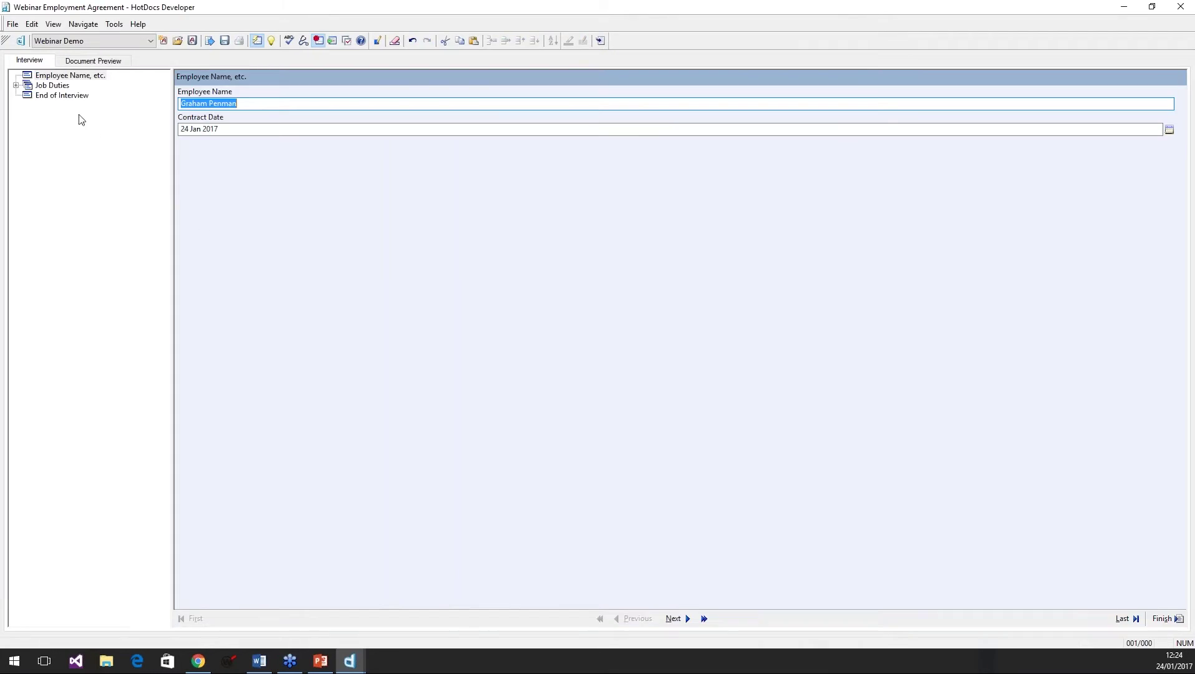
- Confirm the preview reads 'make tea, make coffee and provide cake', then close the test
left_click(61, 86)
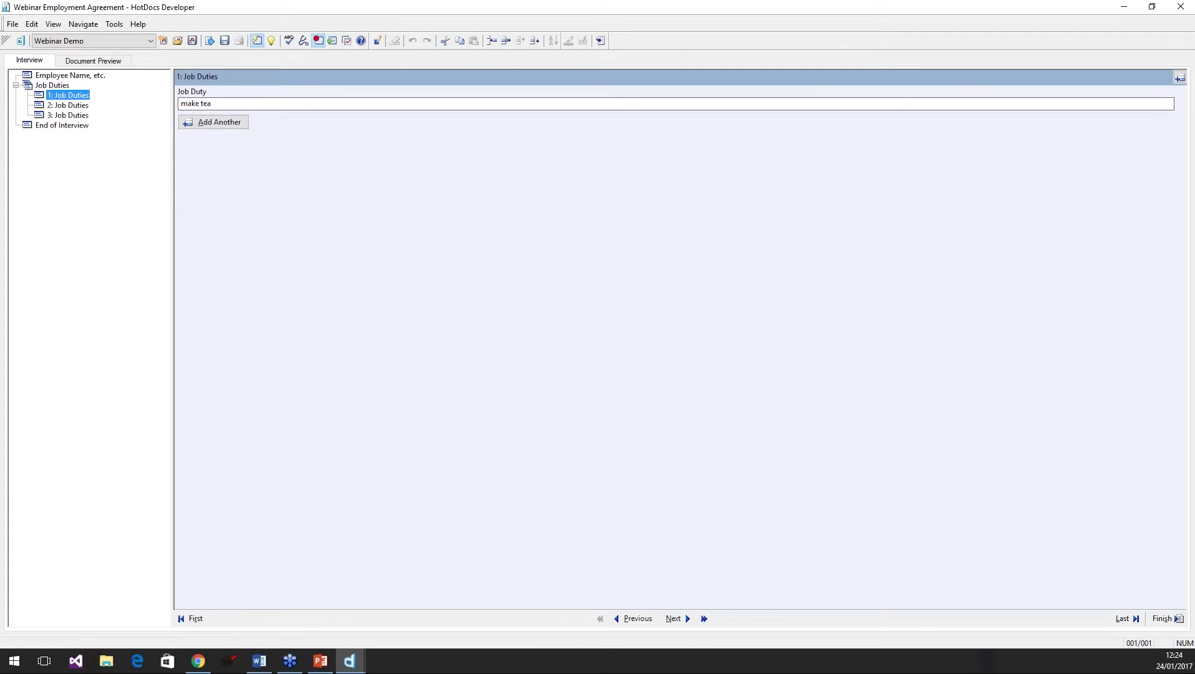
left_click(81, 115)
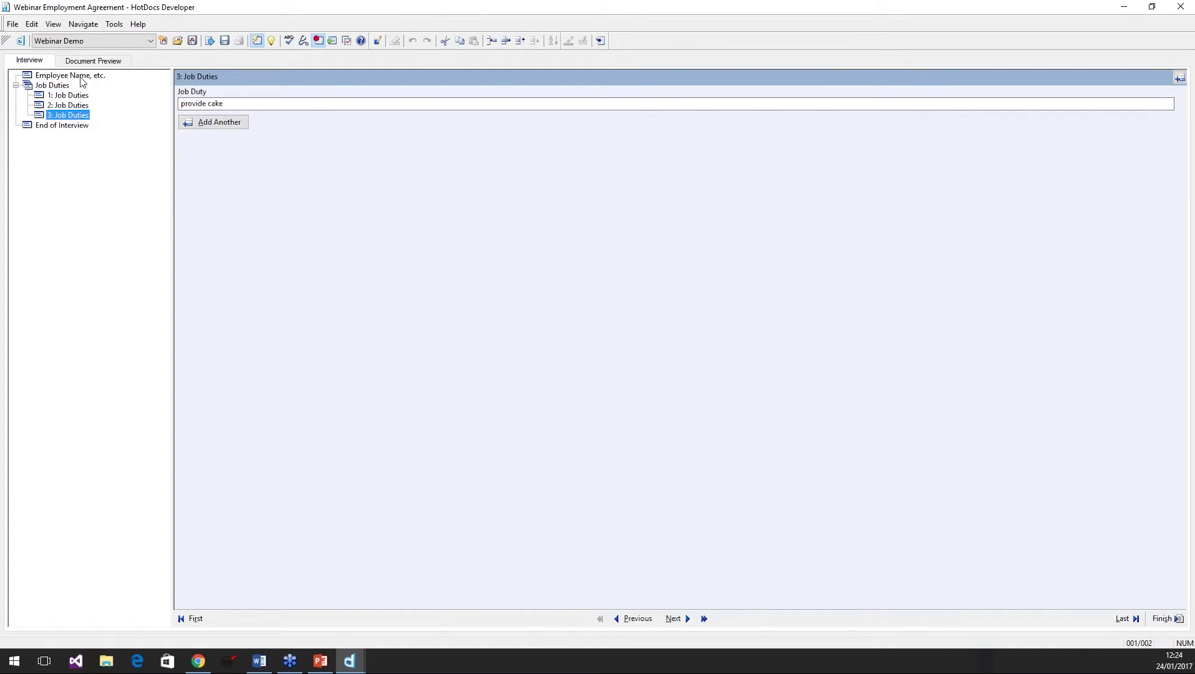
left_click(94, 61)
left_click_drag(424, 382, 615, 385)
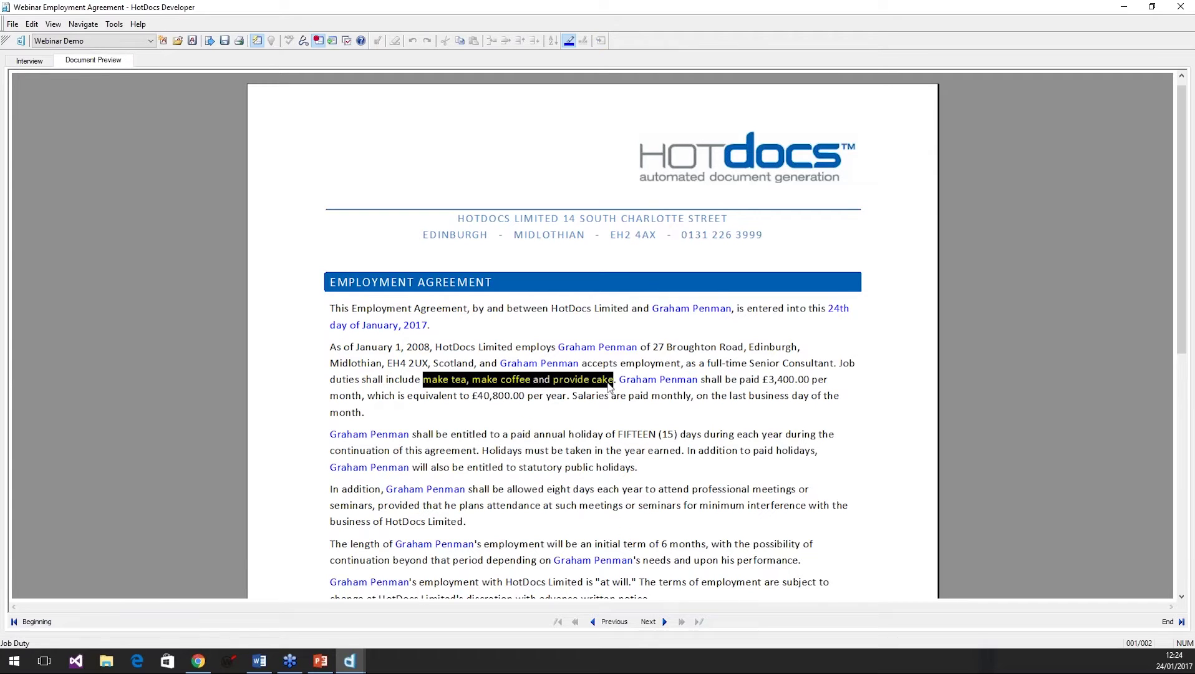
left_click(1176, 7)
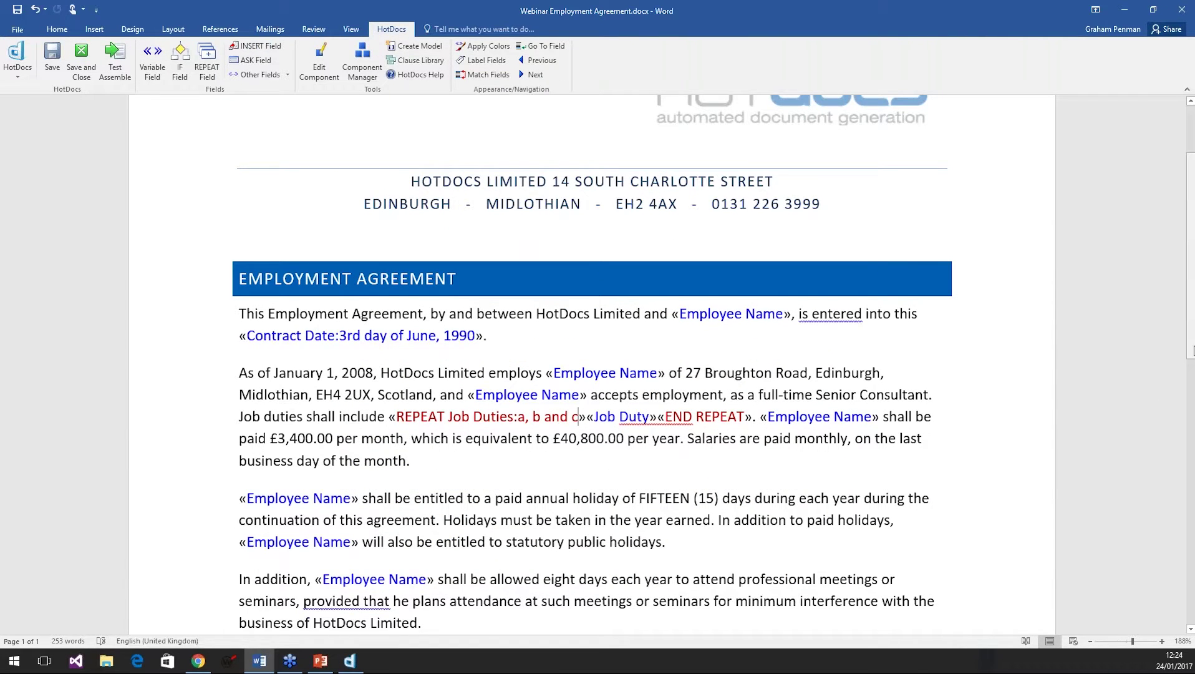
- Replace 40,800.00 with an «Annual Salary» number field formatted 9,999.00
left_click_drag(1190, 351, 1190, 385)
key("shift+Left")
key("shift+Left")
key("shift+Left")
key("shift+Left")
key("shift+Left")
key("shift+Left")
key("shift+Left")
key("shift+Left")
key("shift+Left")
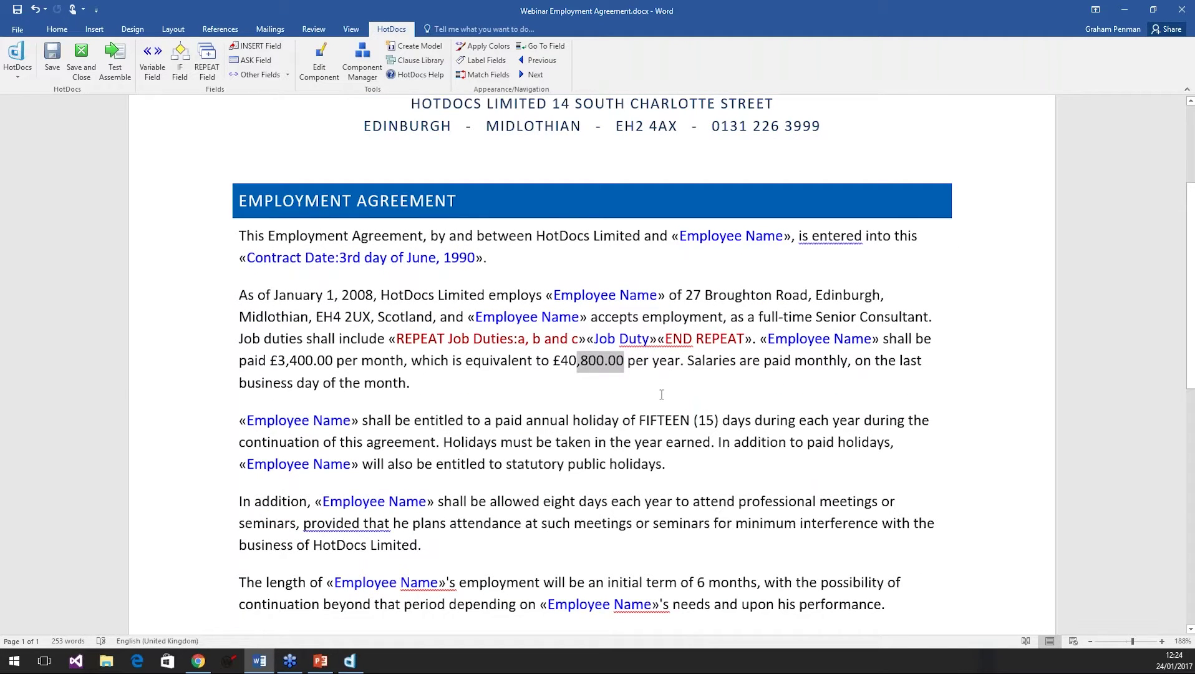
left_click(152, 60)
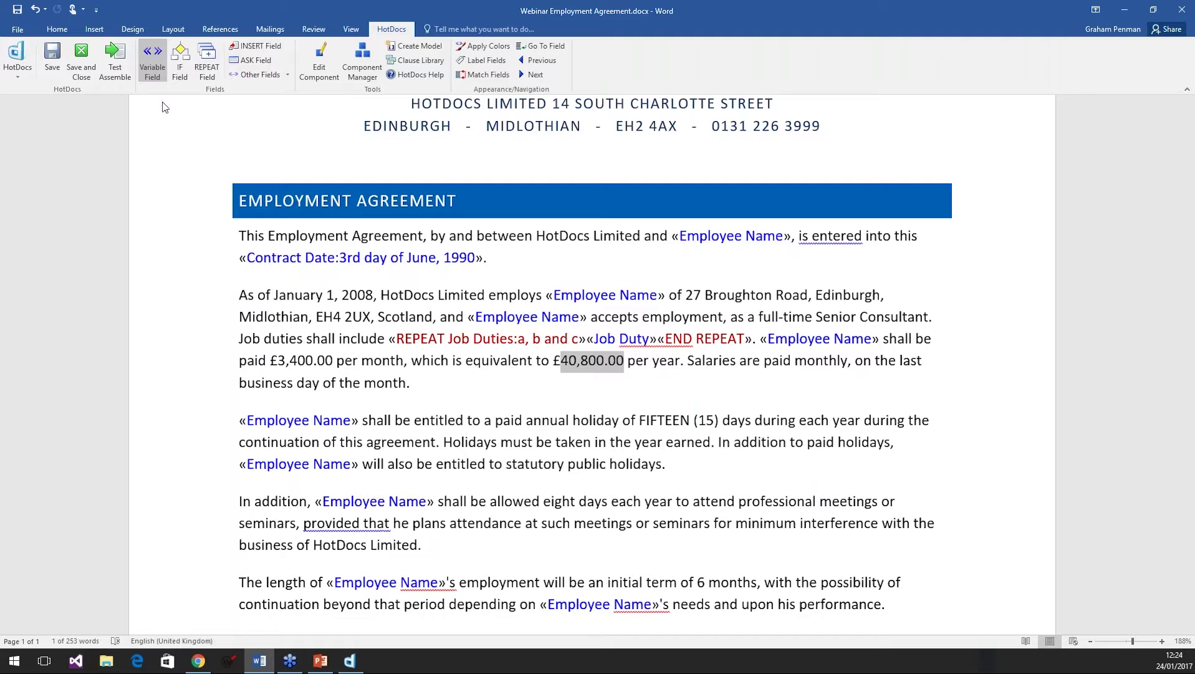
left_click(156, 155)
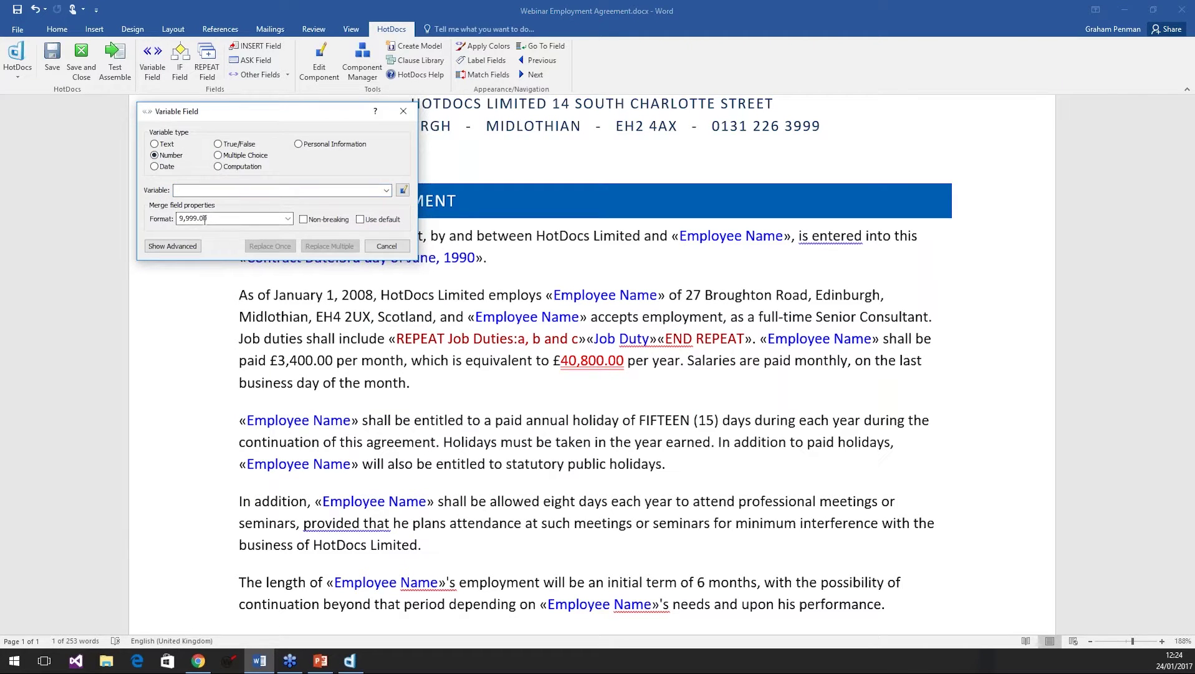
type("Annual Salary")
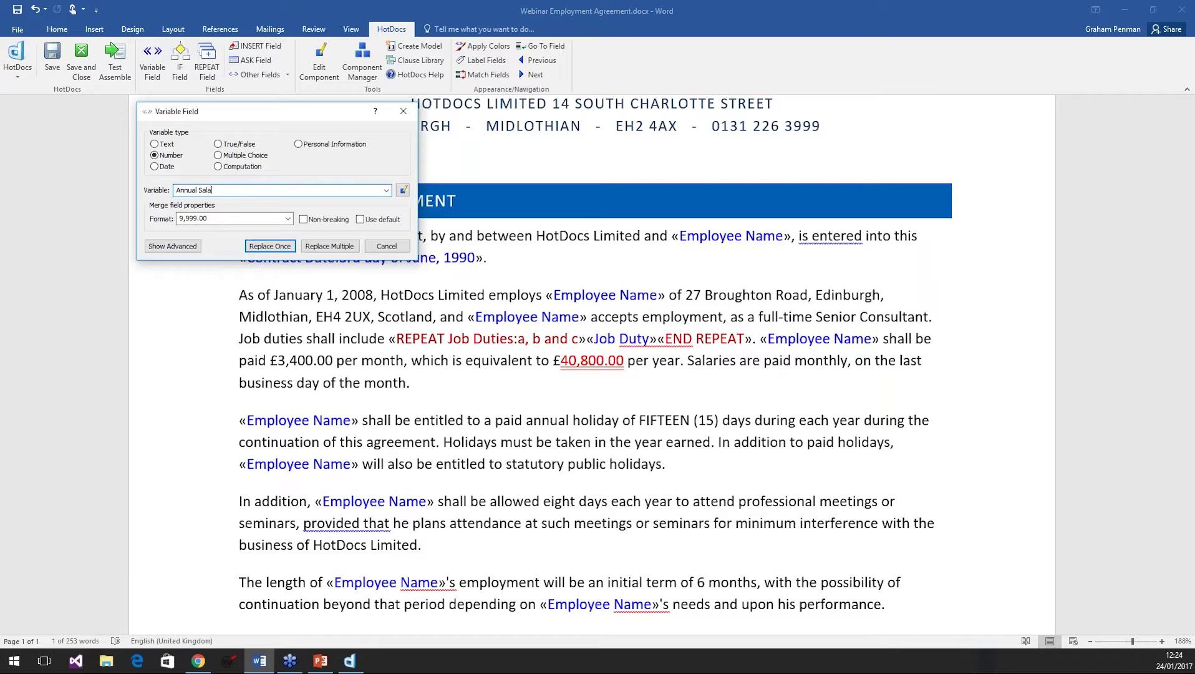
left_click(274, 247)
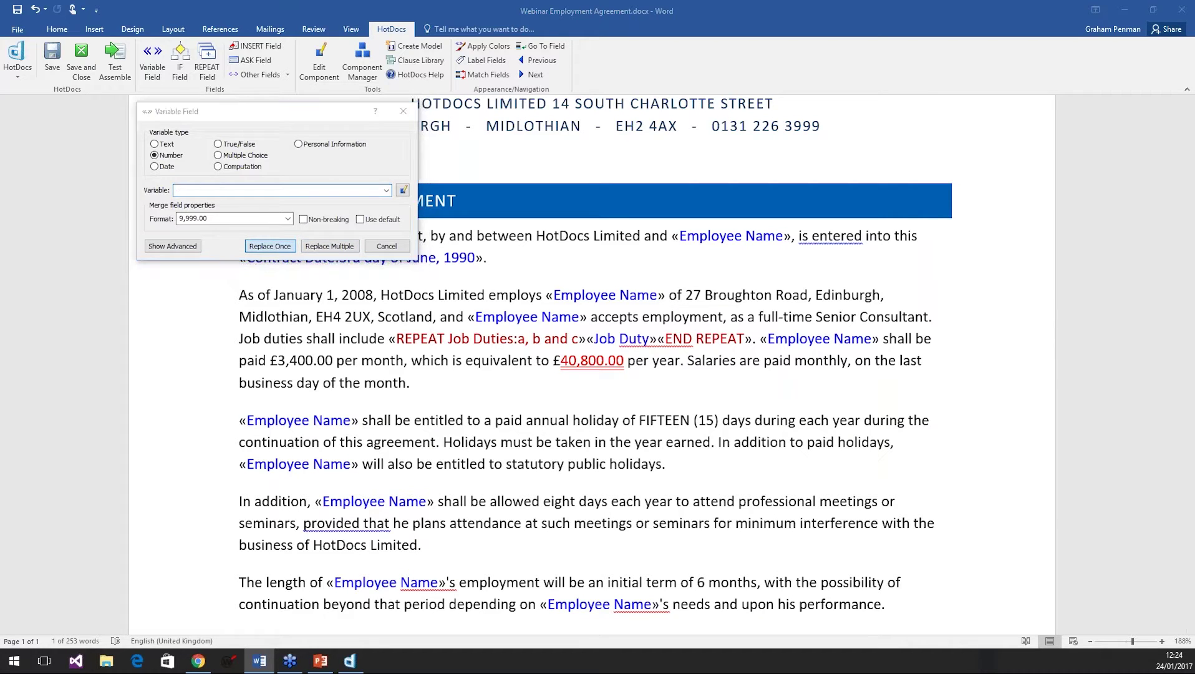
left_click(336, 361)
key("shift+Left")
key("shift+Left")
key("shift+Left")
key("shift+Left")
key("shift+Left")
key("shift+Left")
key("shift+Left")
key("shift+Left")
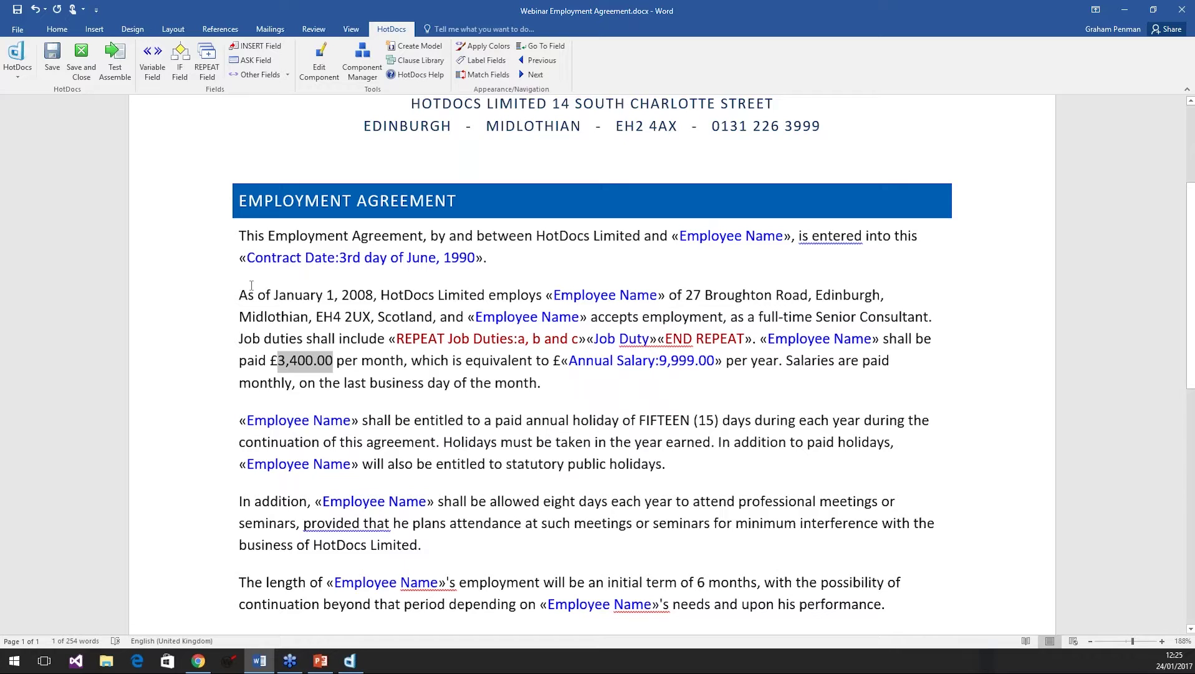
- Replace 3,400.00 with a «Monhtly Salary» computation field scripted as Annual Salary / 12
left_click(157, 74)
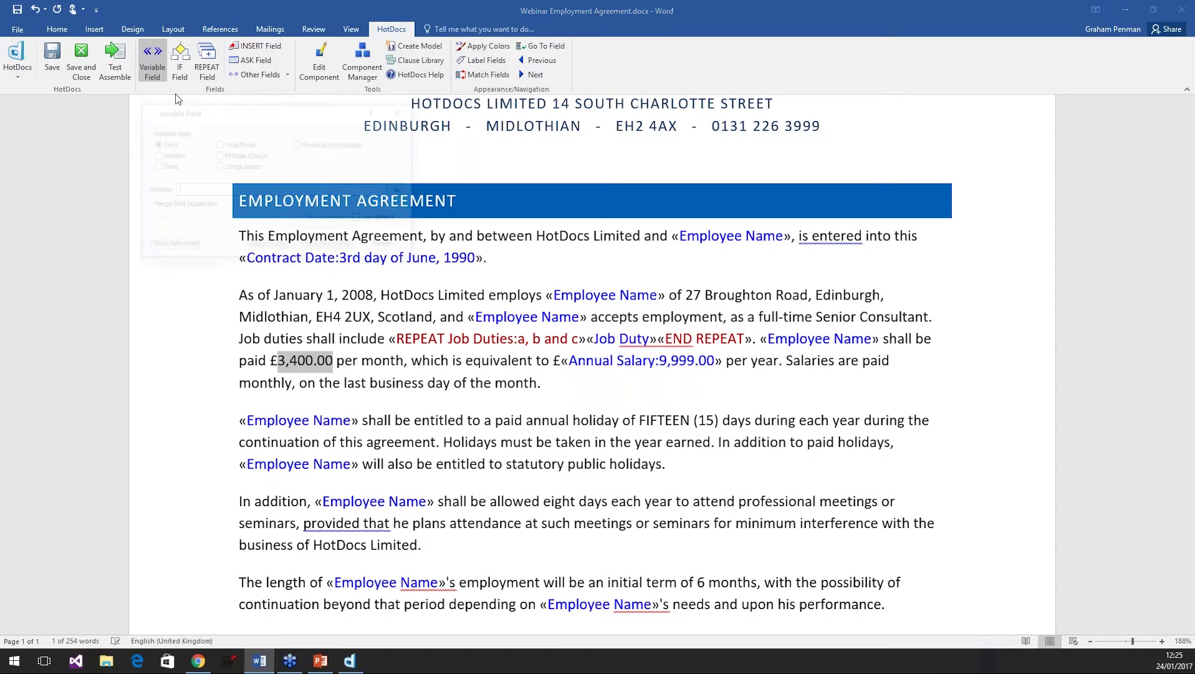
left_click(244, 166)
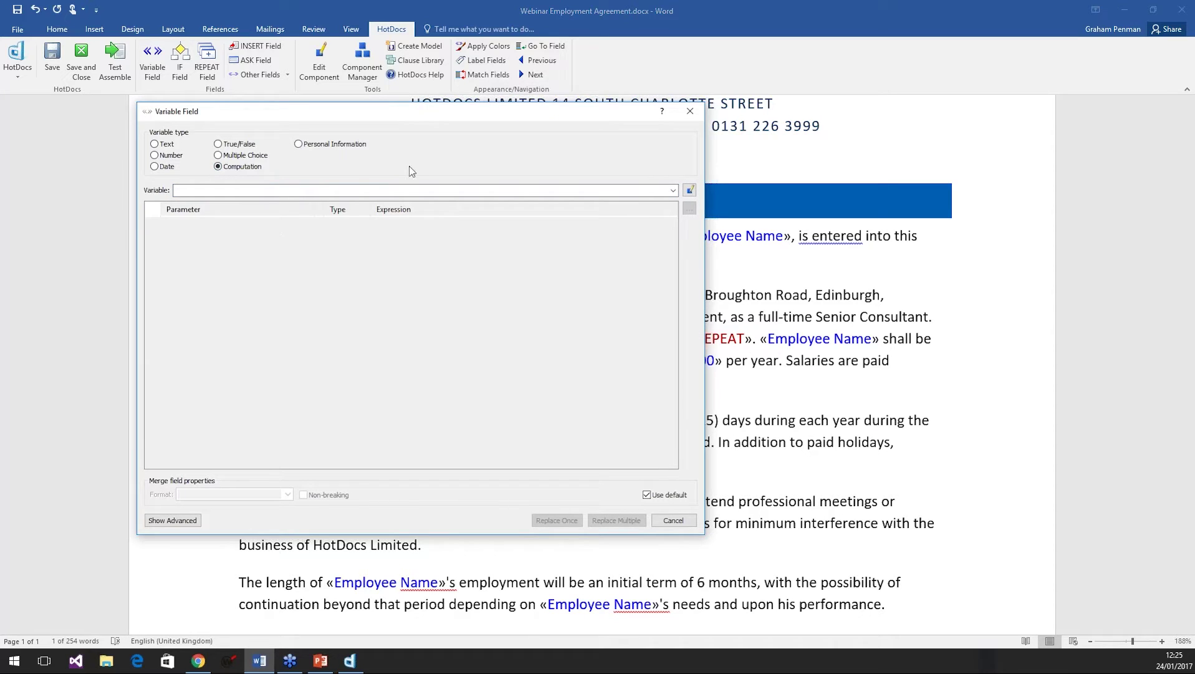
type("Monhtly Salary")
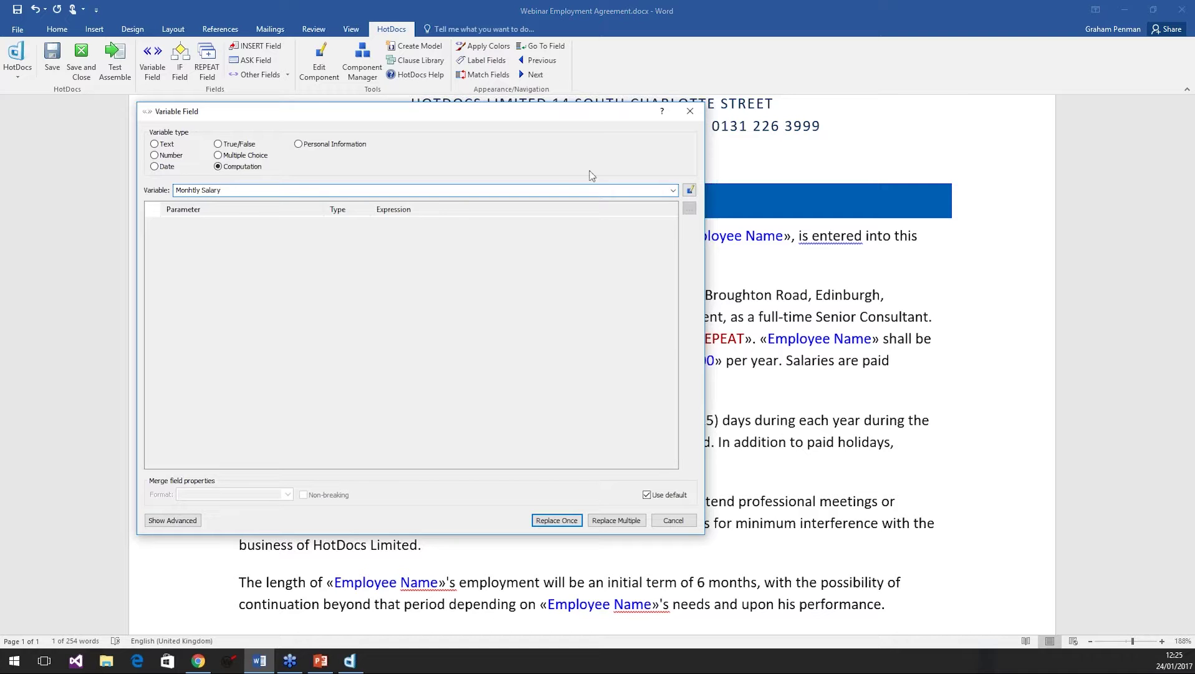
left_click(689, 189)
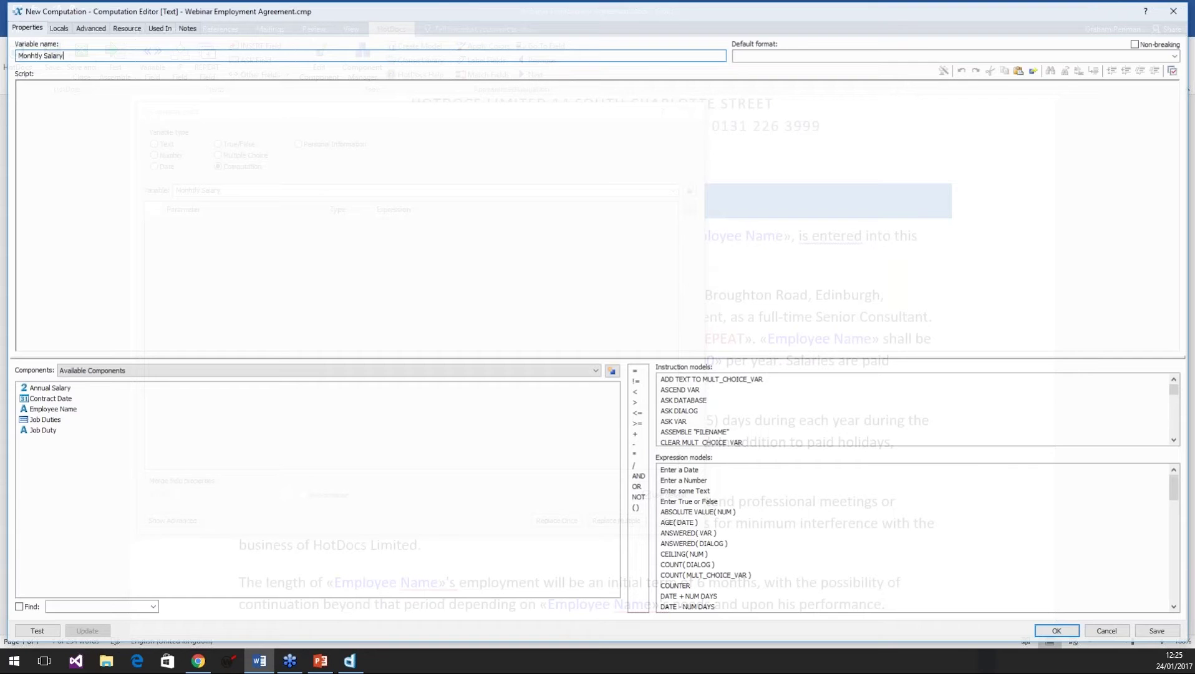
left_click_drag(29, 394, 122, 197)
type("/ 12")
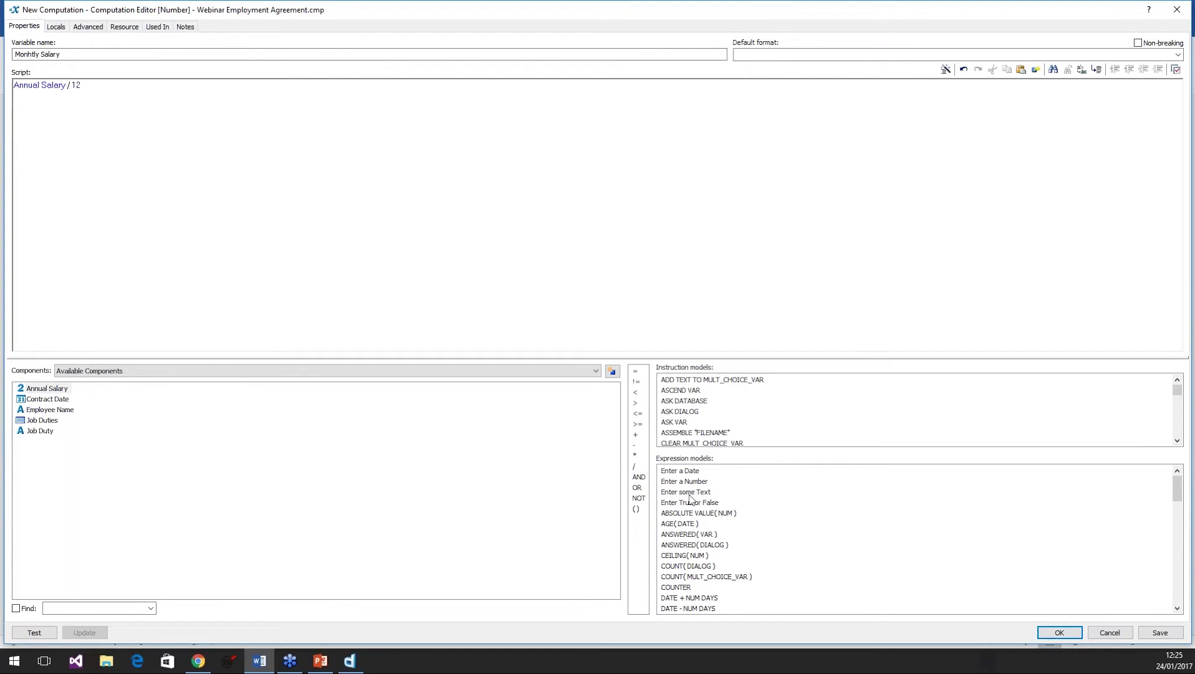
left_click(1067, 635)
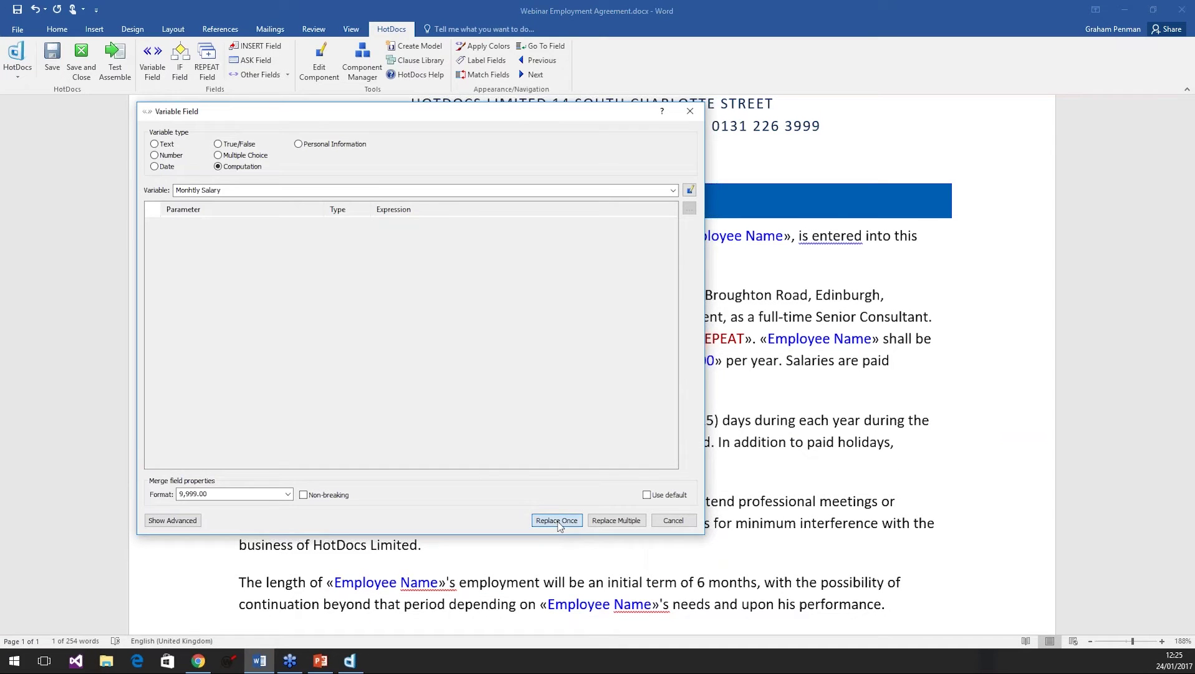
left_click(557, 521)
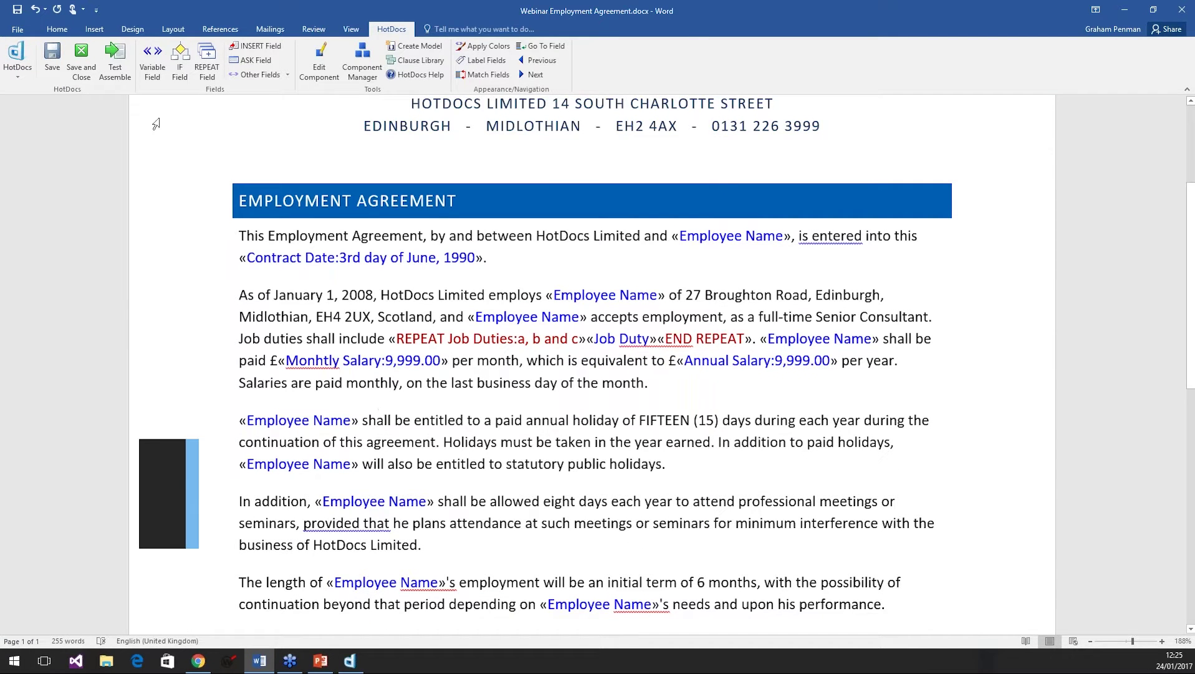
left_click(115, 70)
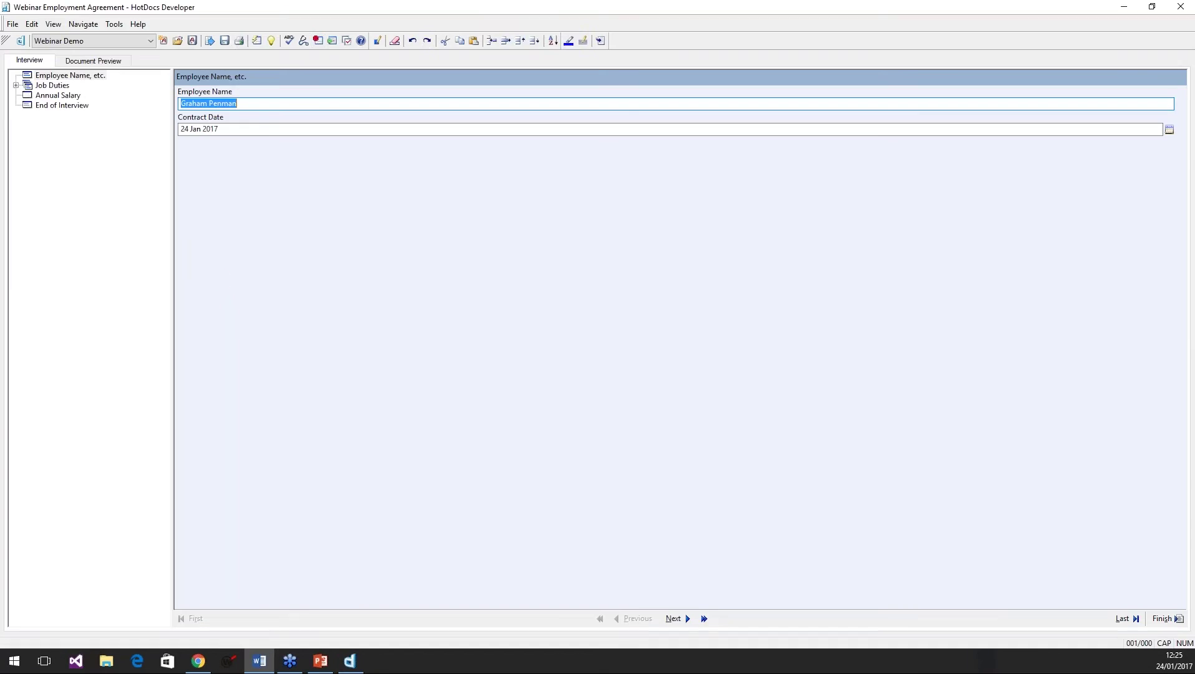
- Enter an Annual Salary of 12, confirm the preview shows £12.00 yearly and £1.00 monthly, then close
left_click(52, 96)
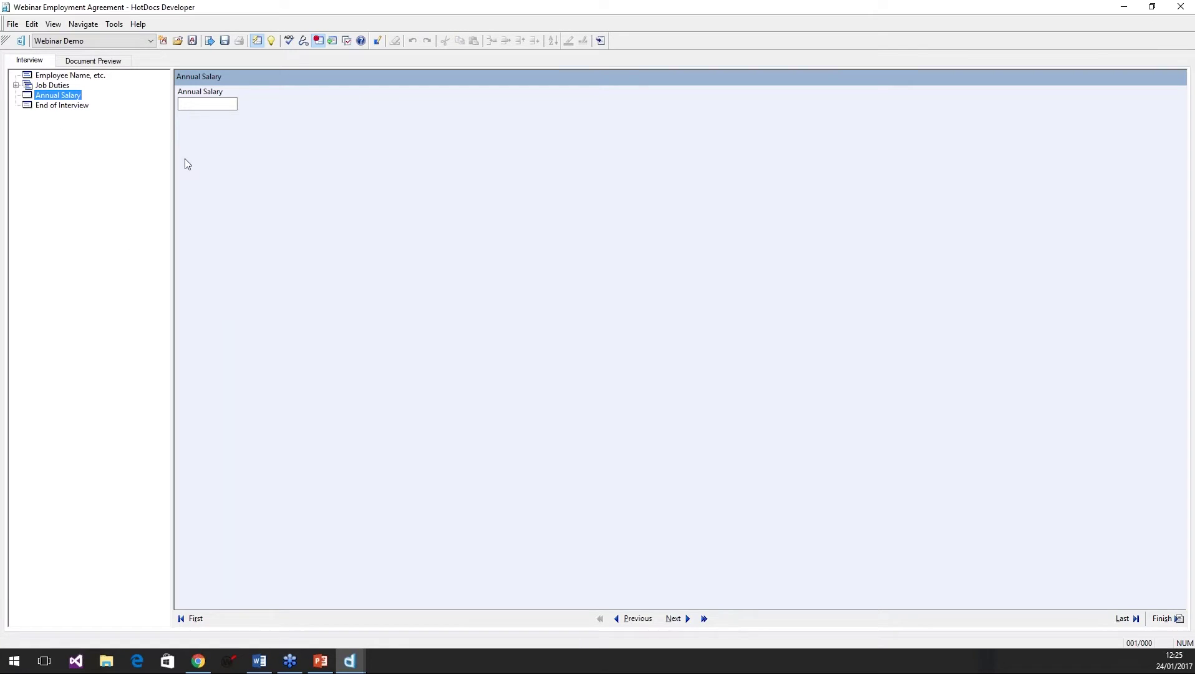
left_click(192, 104)
type("1")
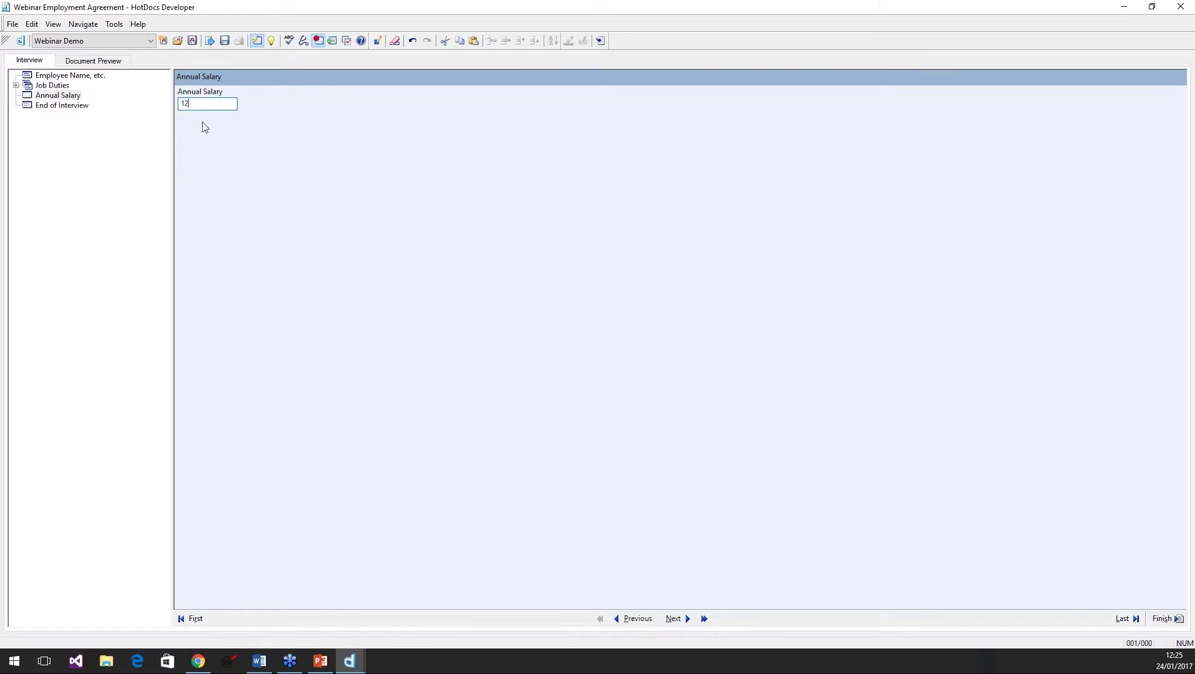
type("2")
key("ctrl+Tab")
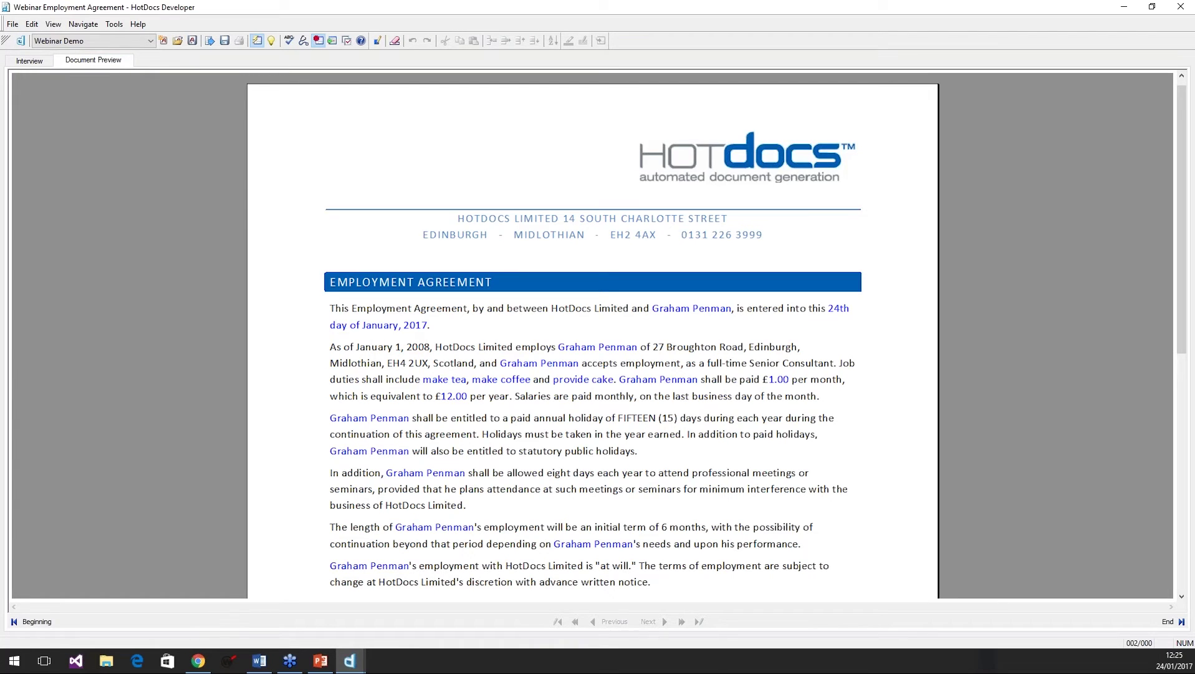
left_click(441, 398)
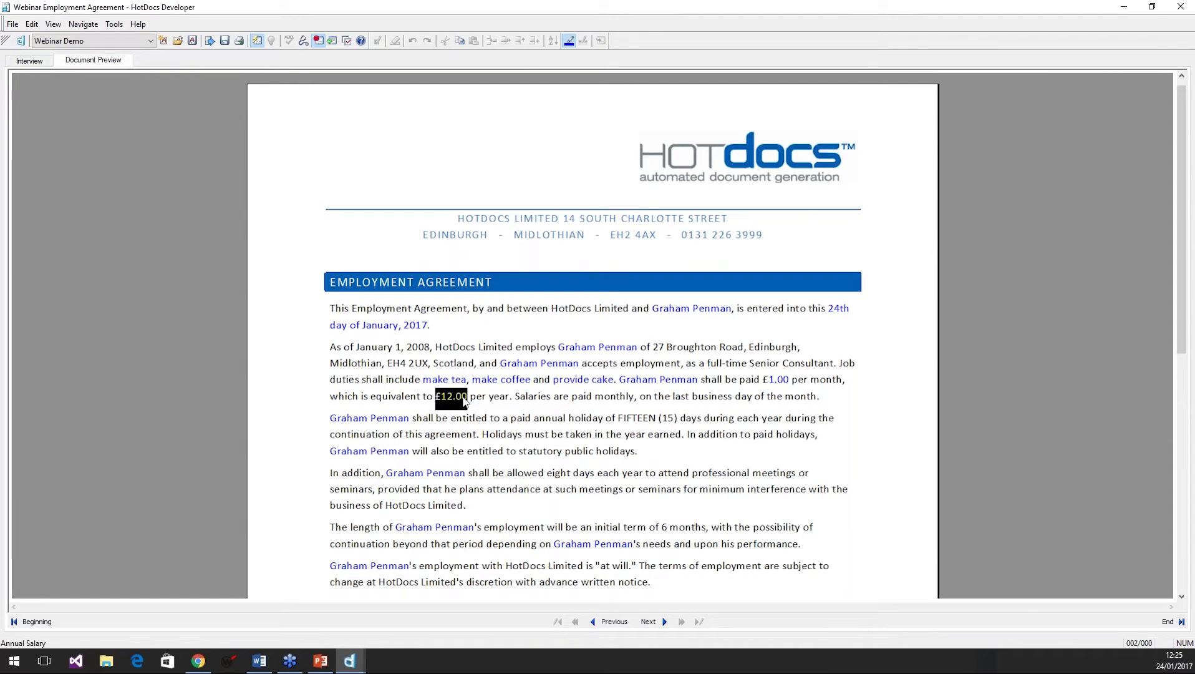
left_click(736, 385)
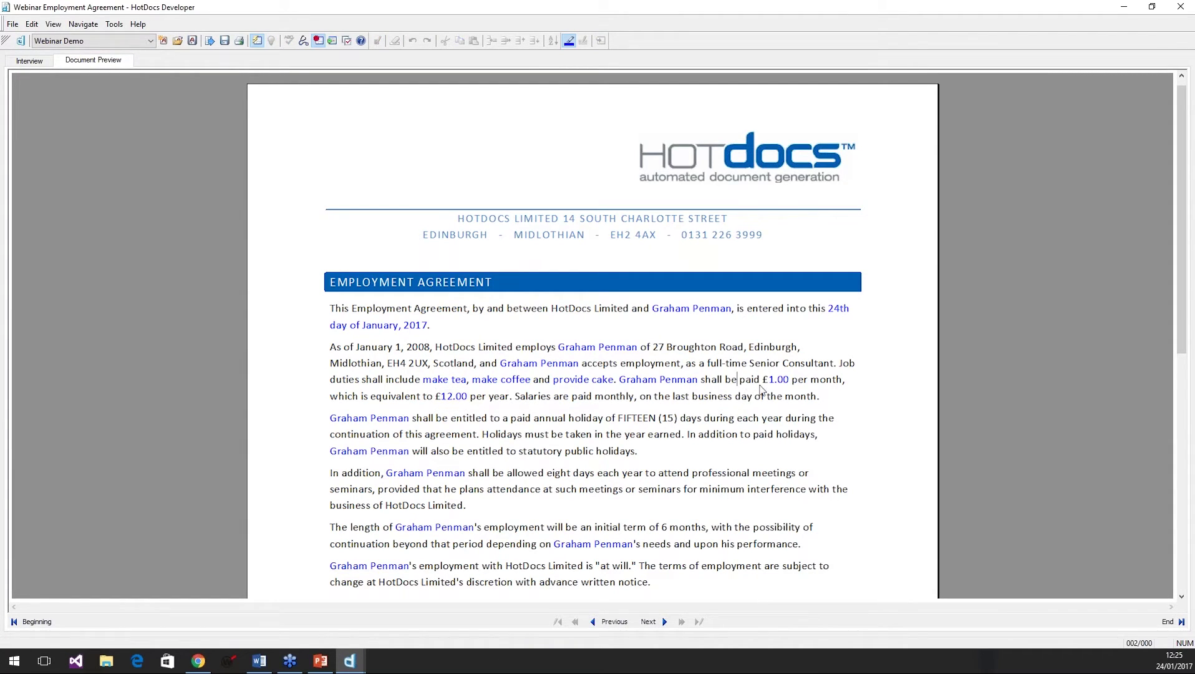
left_click(774, 381)
left_click(40, 61)
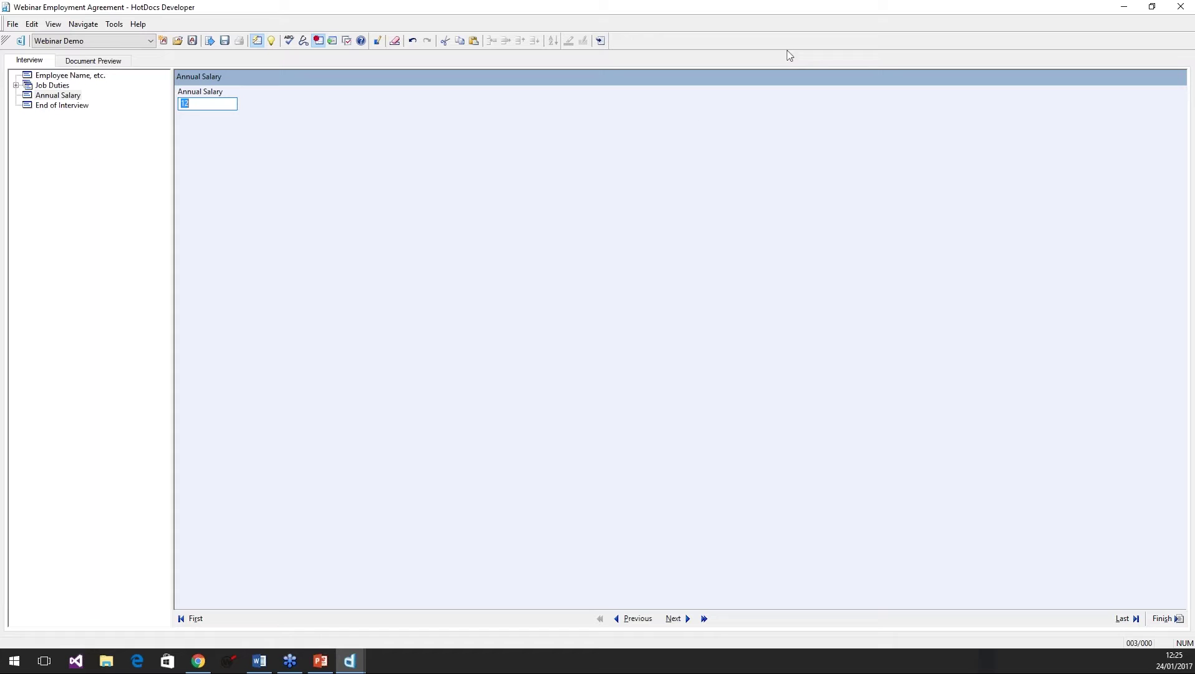
left_click(1177, 9)
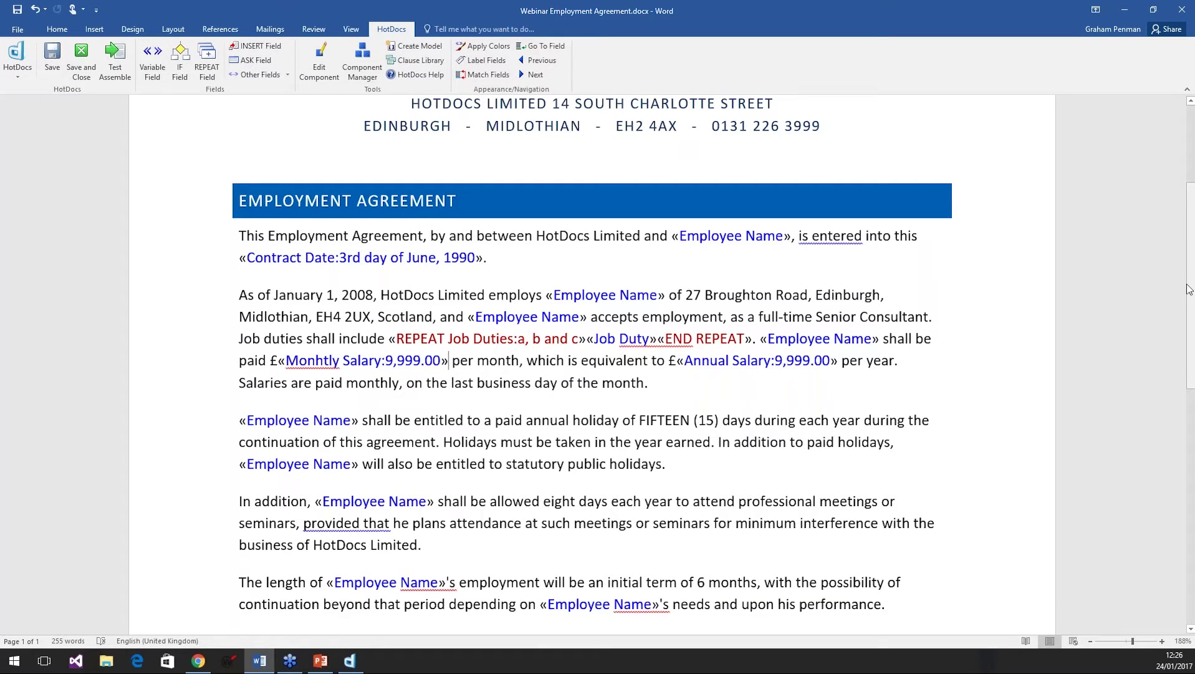
- Wrap the paid seminars paragraph in an IF Paid Seminar Days condition, with END IF on its own line
left_click_drag(1191, 287, 1193, 366)
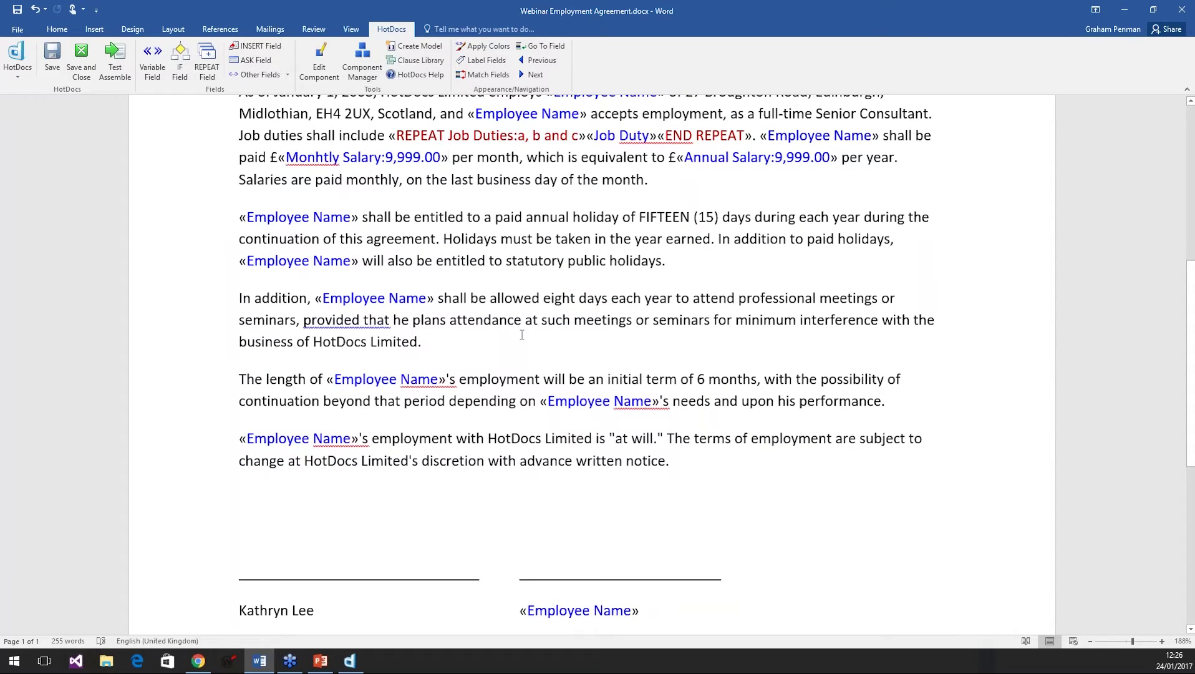
left_click_drag(435, 343, 216, 307)
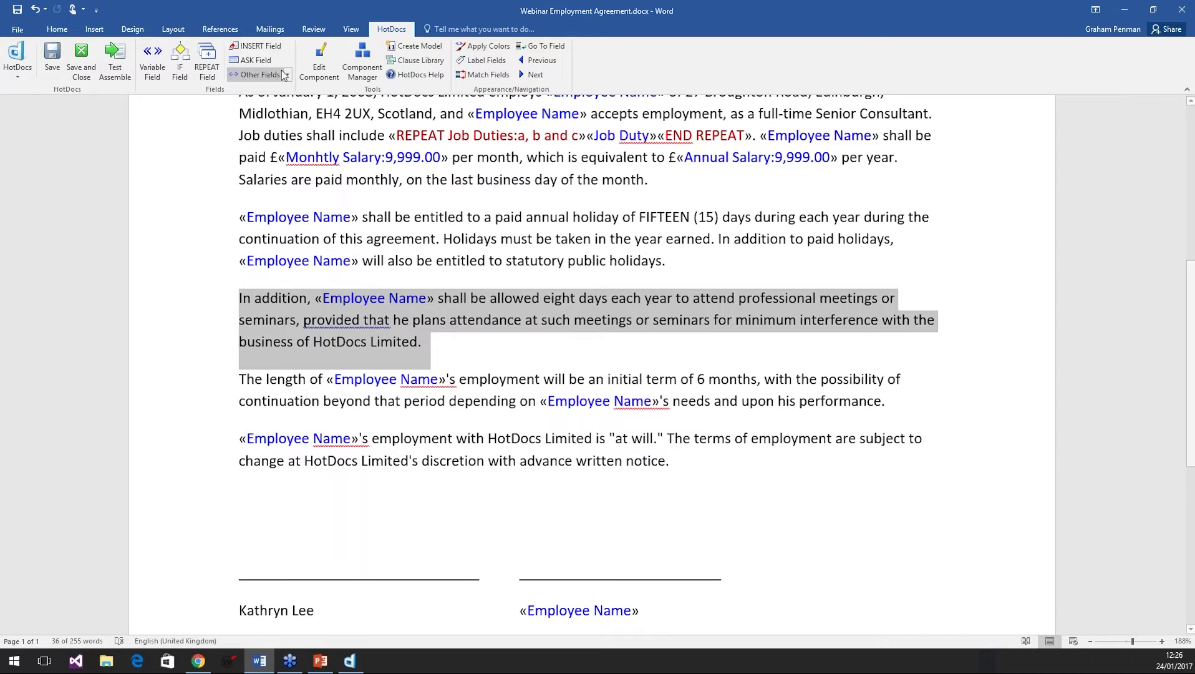
left_click(179, 65)
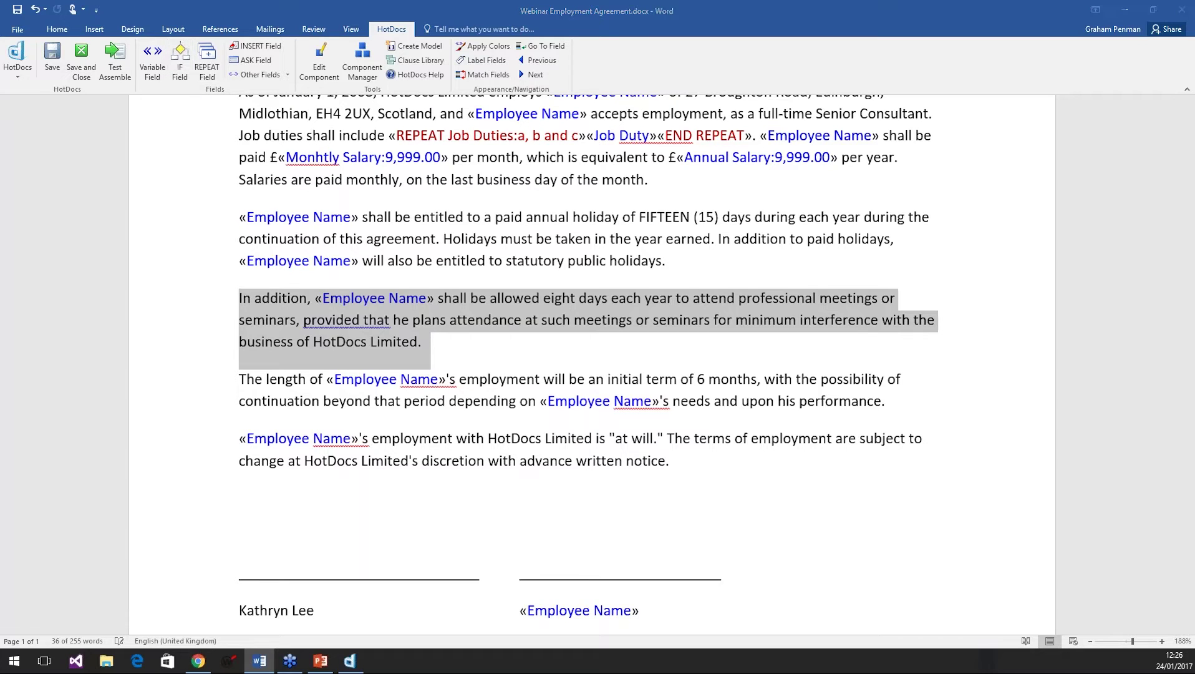
left_click_drag(1191, 304, 403, 129)
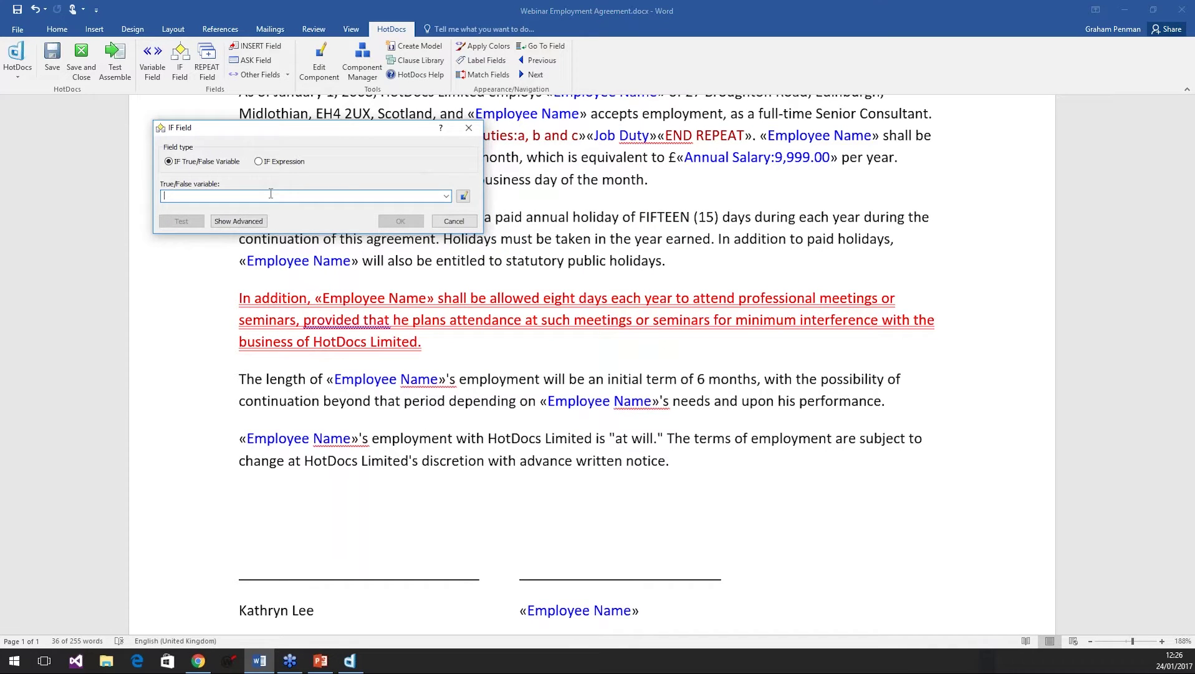
type("Paid Seminar Day")
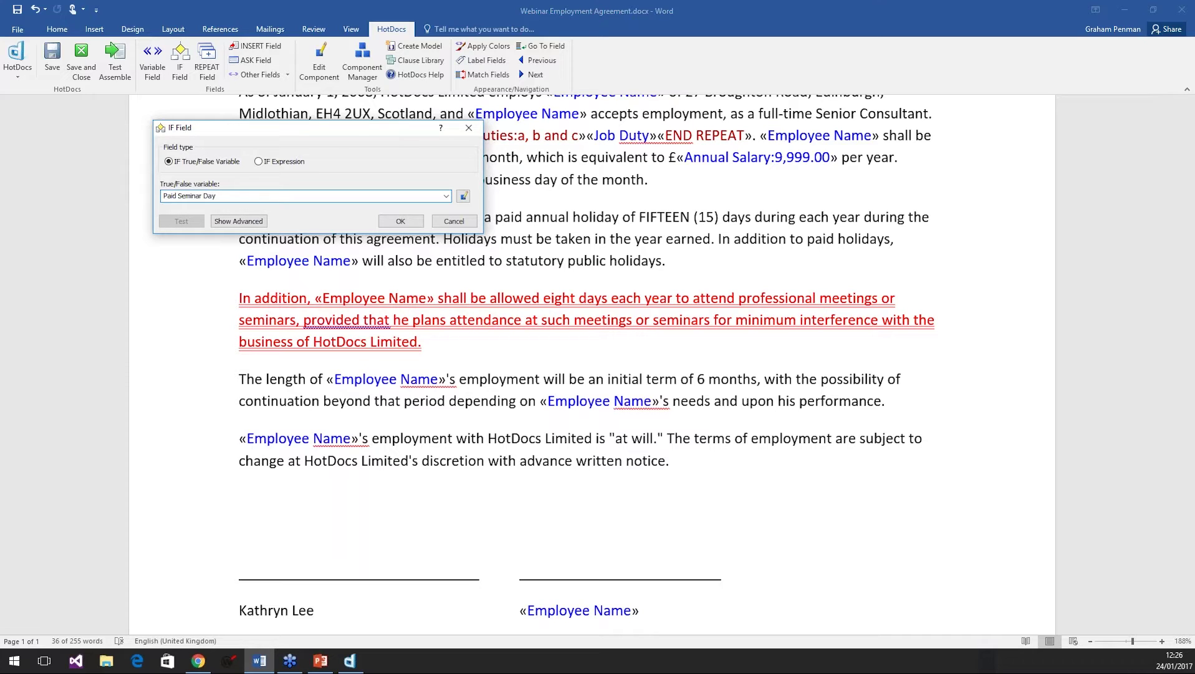
type("s")
left_click(412, 222)
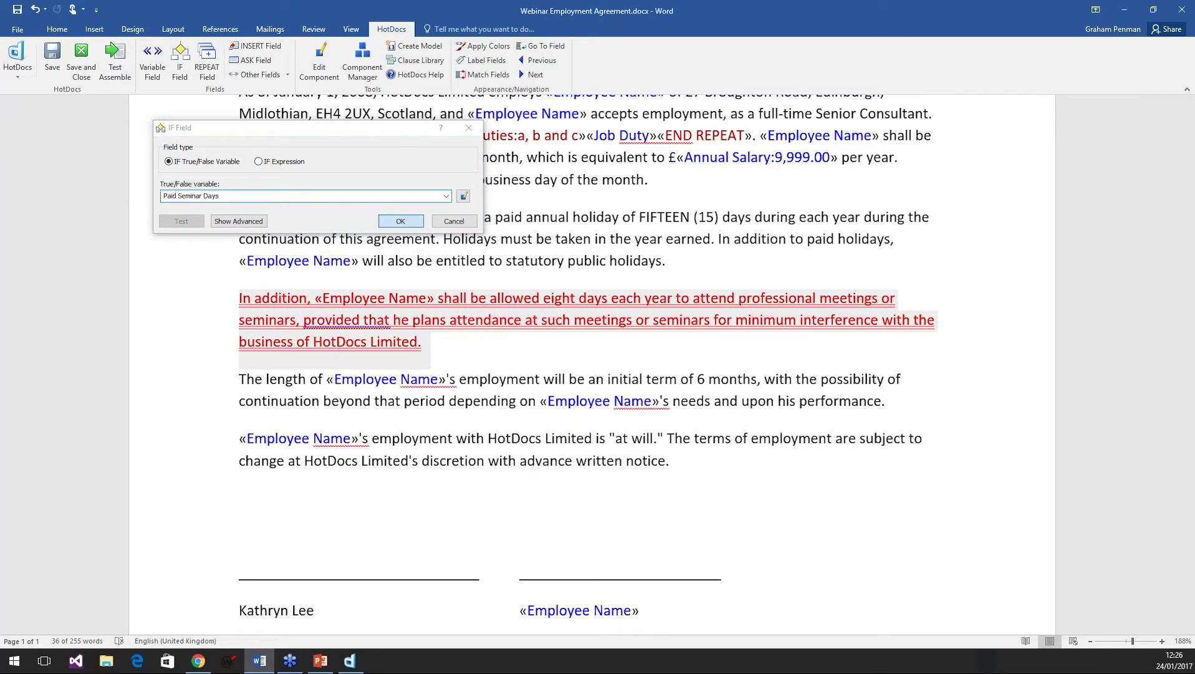
key("Return")
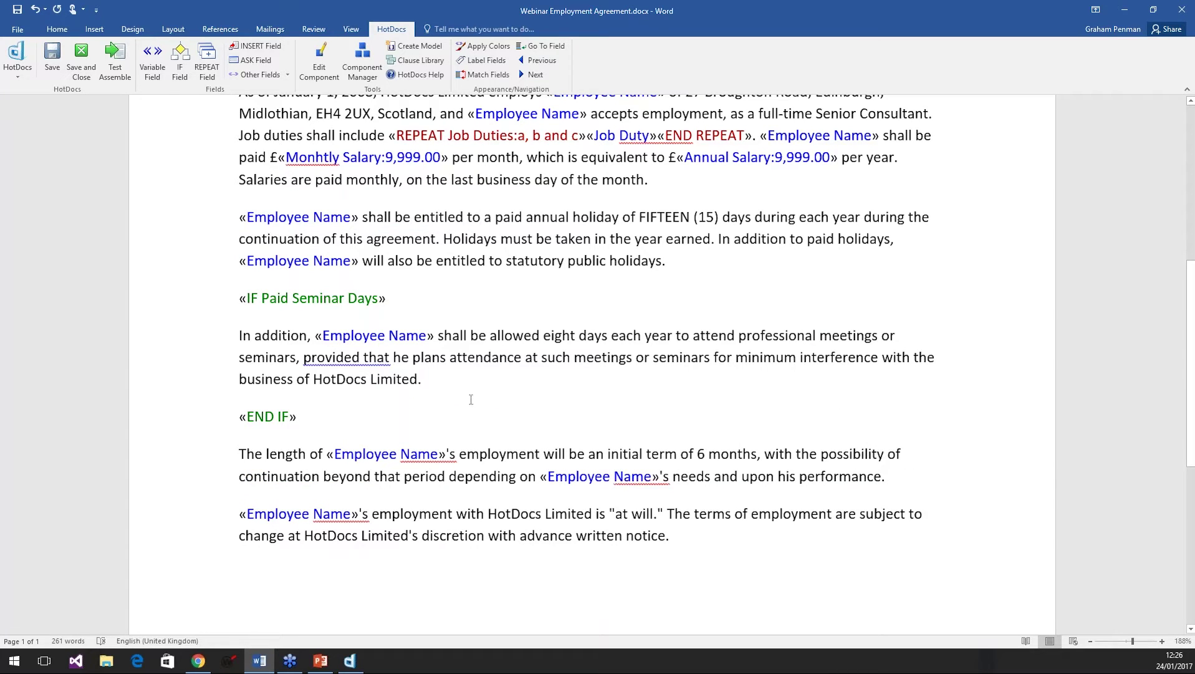
- Start a test assembly of the agreement template
left_click_drag(449, 386, 239, 335)
left_click(247, 378)
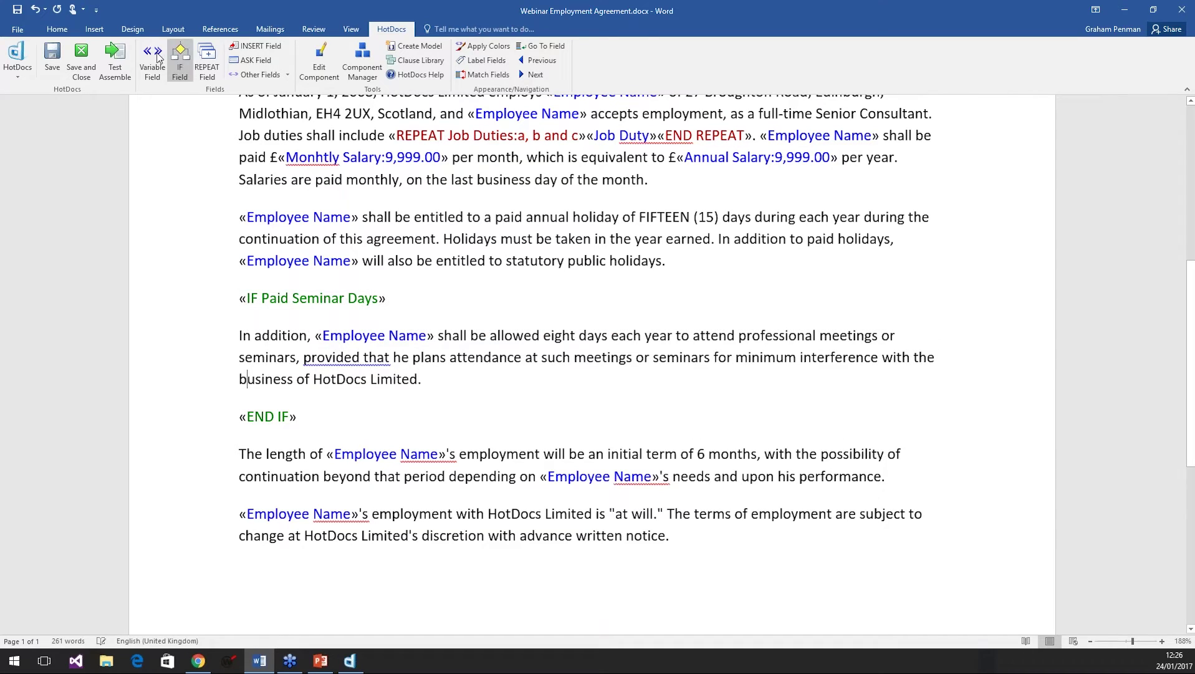
left_click(129, 64)
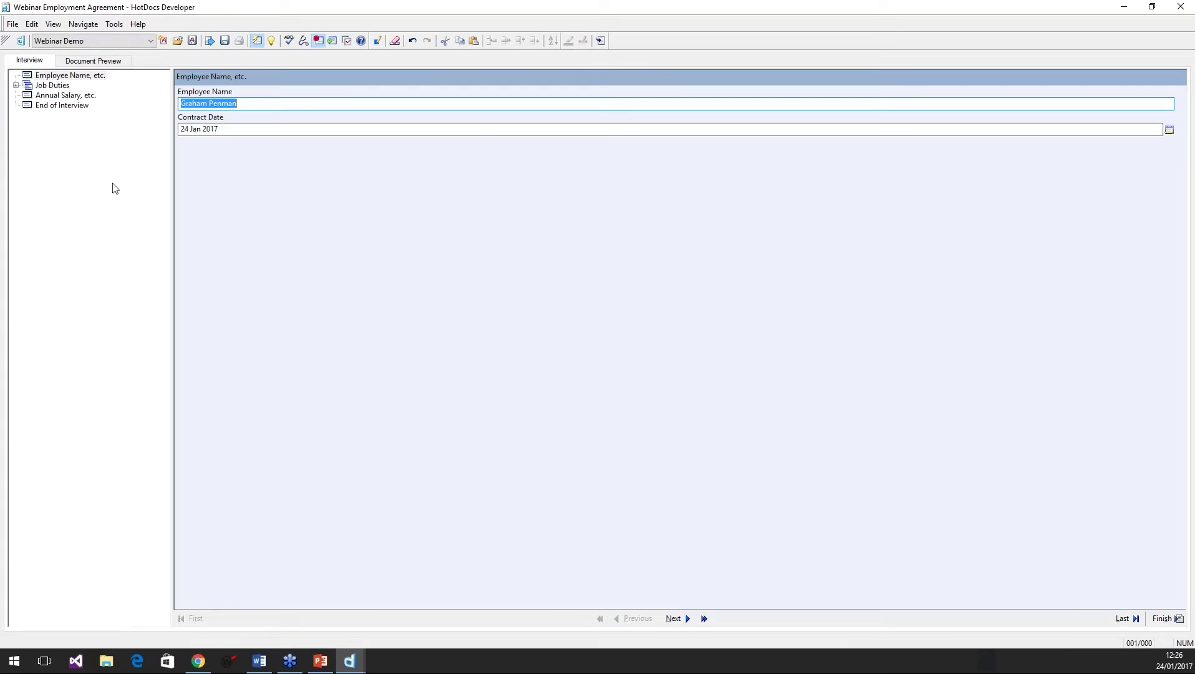
- Answer Yes to Paid Seminar Days and confirm the seminar paragraph appears in the preview
left_click(77, 96)
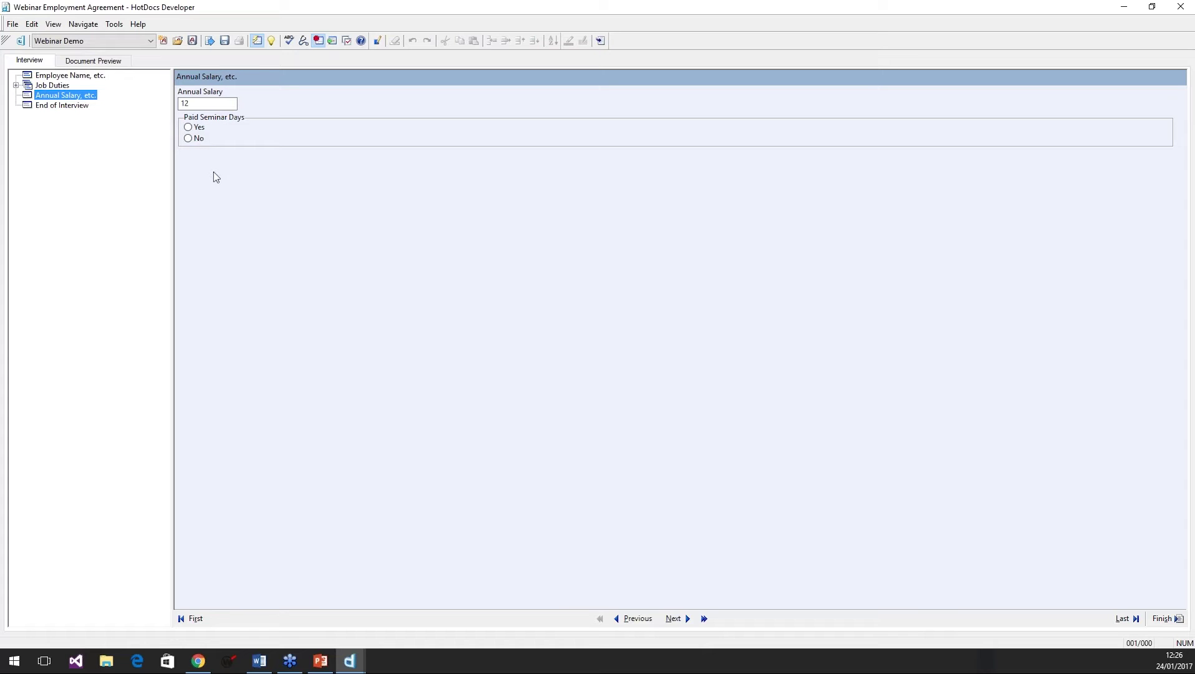
left_click(197, 128)
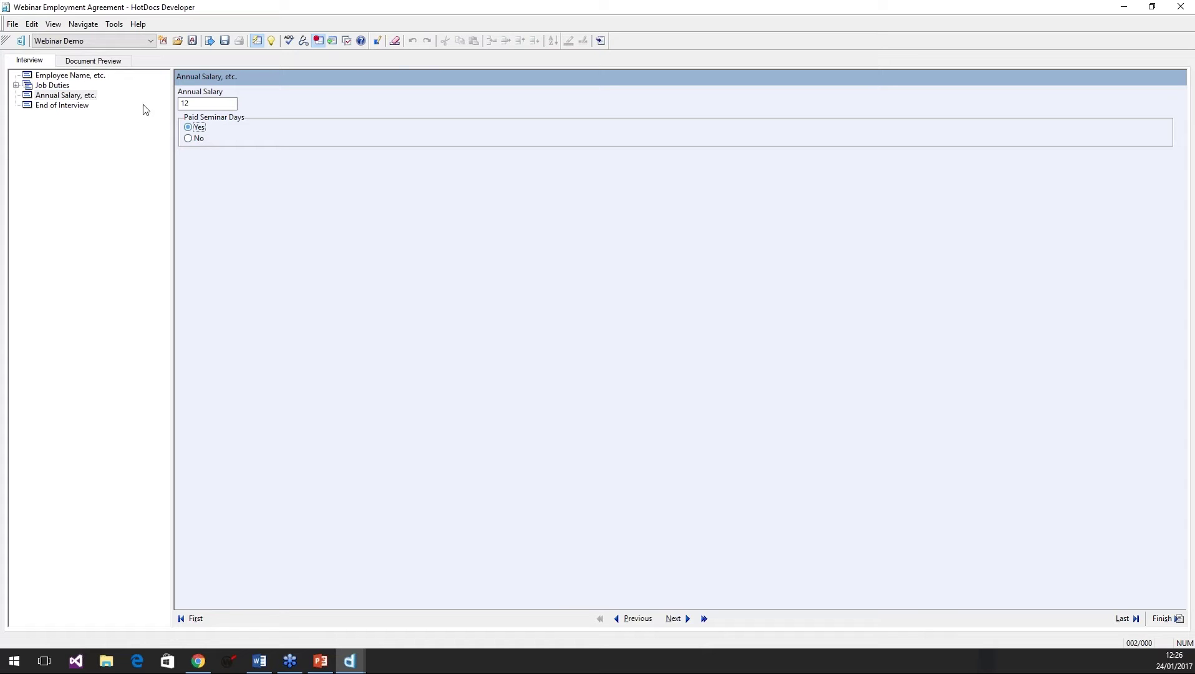
left_click(116, 63)
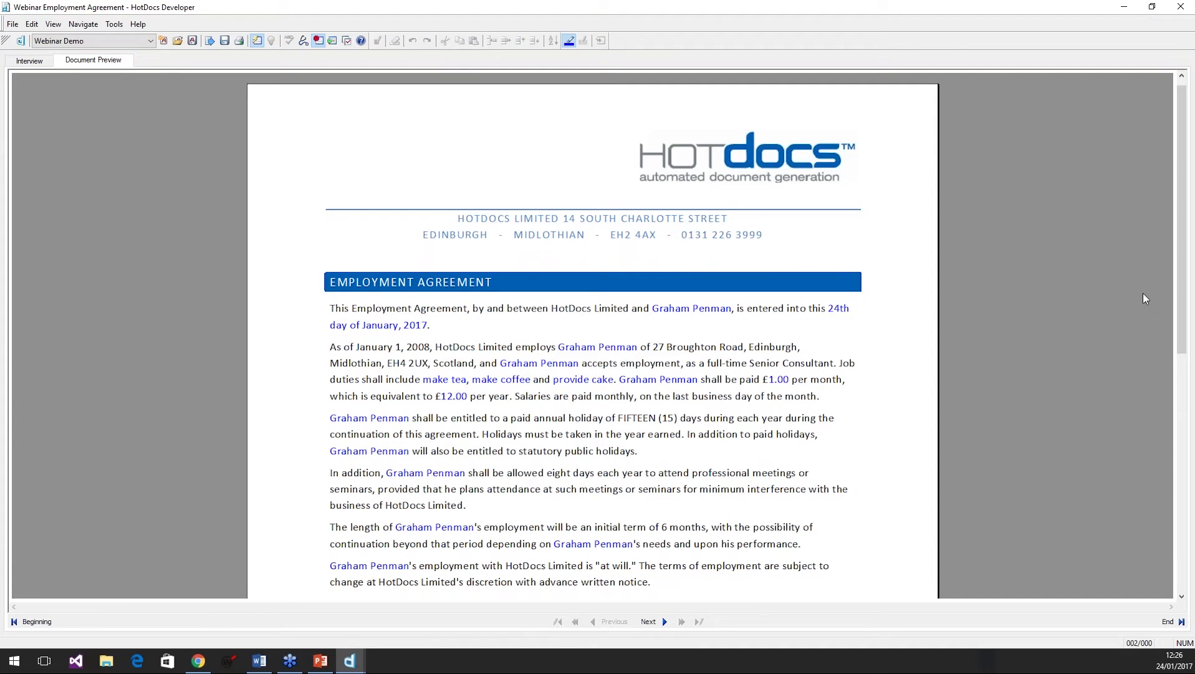
left_click_drag(1183, 337, 1184, 390)
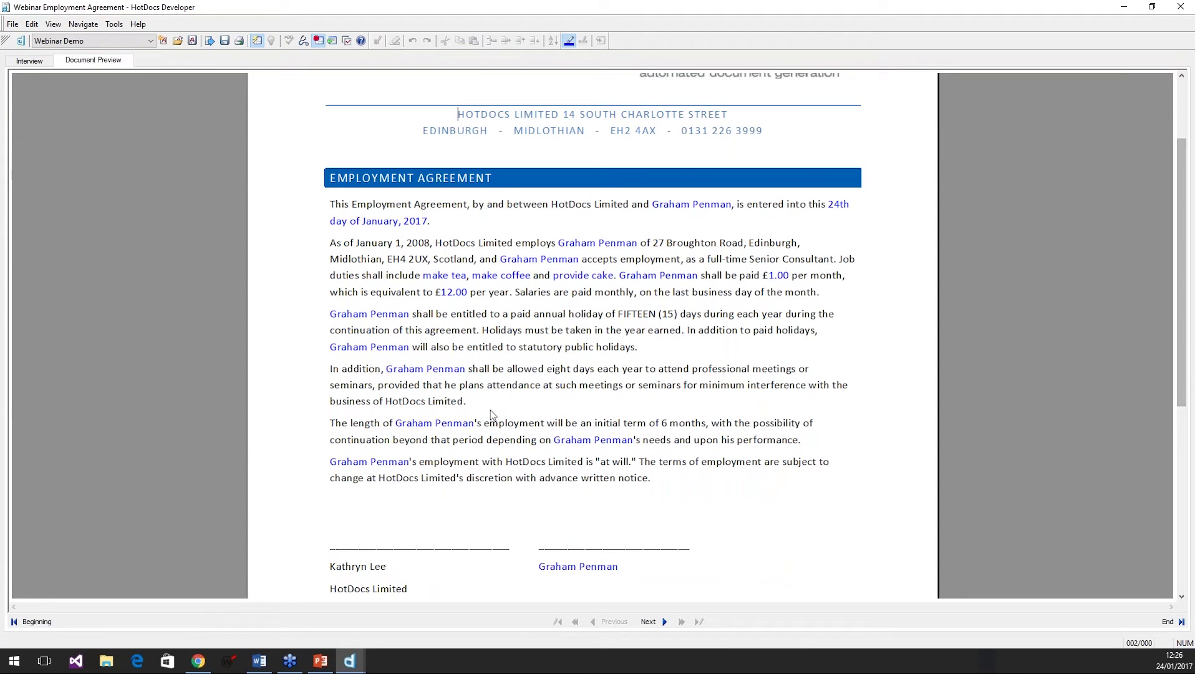
left_click_drag(398, 405, 291, 369)
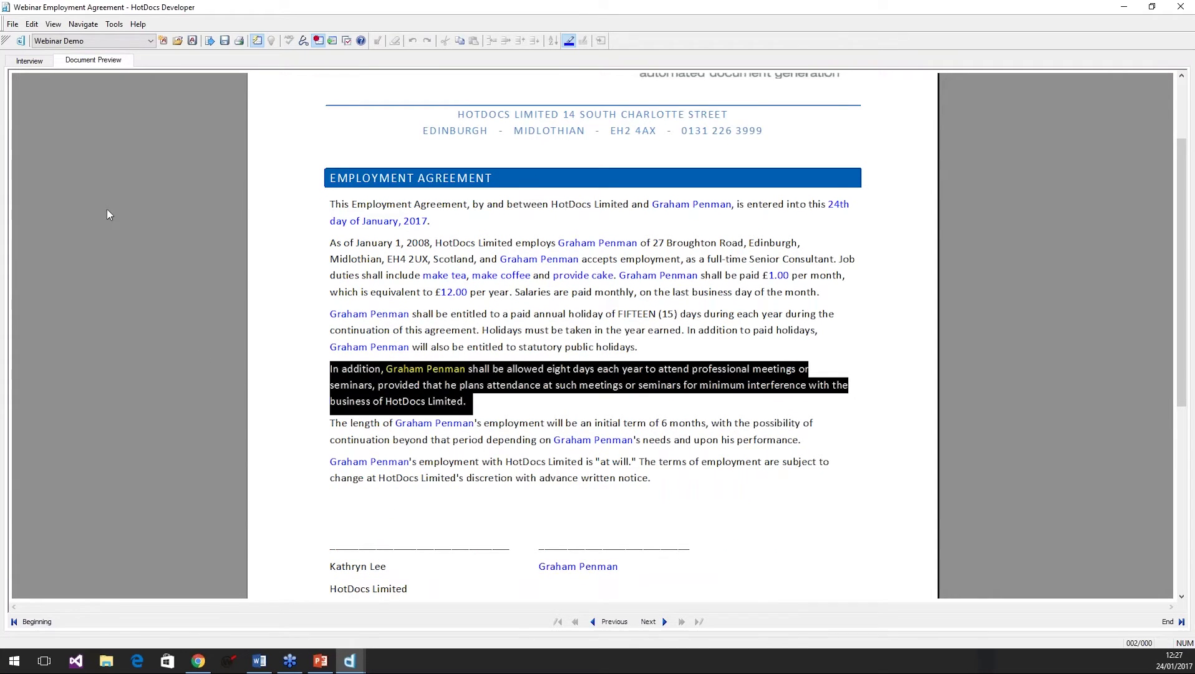
- Change Paid Seminar Days to No and preview the agreement without the seminar clause
left_click(30, 61)
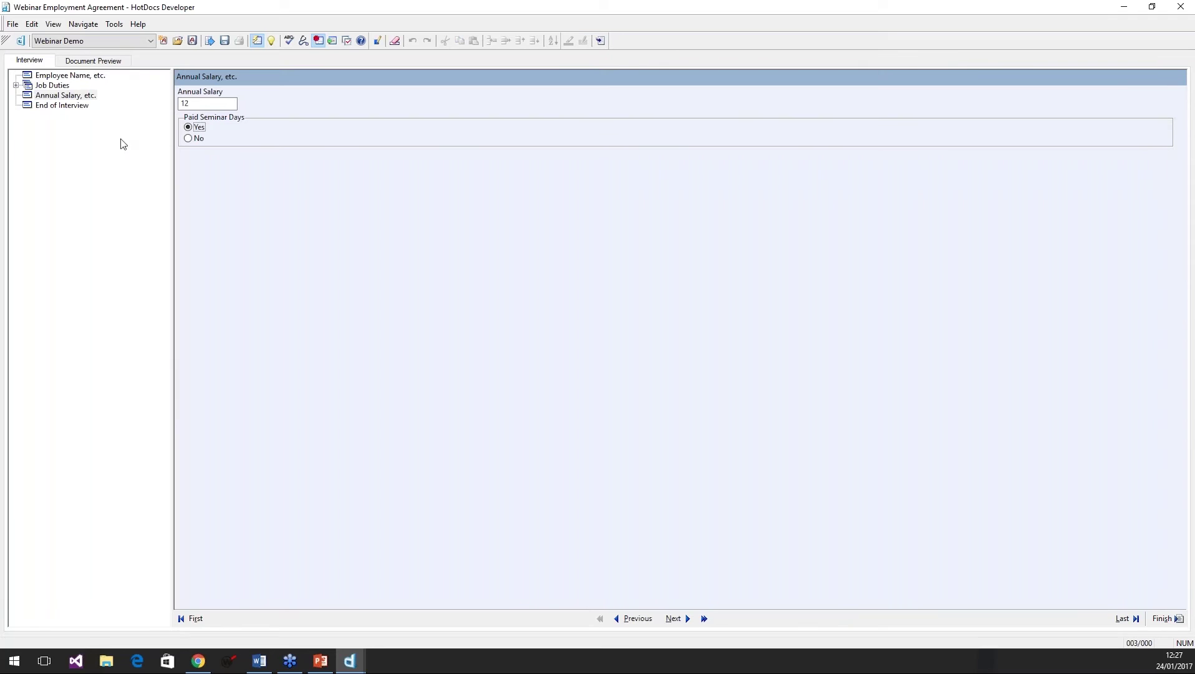
left_click(188, 140)
left_click(93, 61)
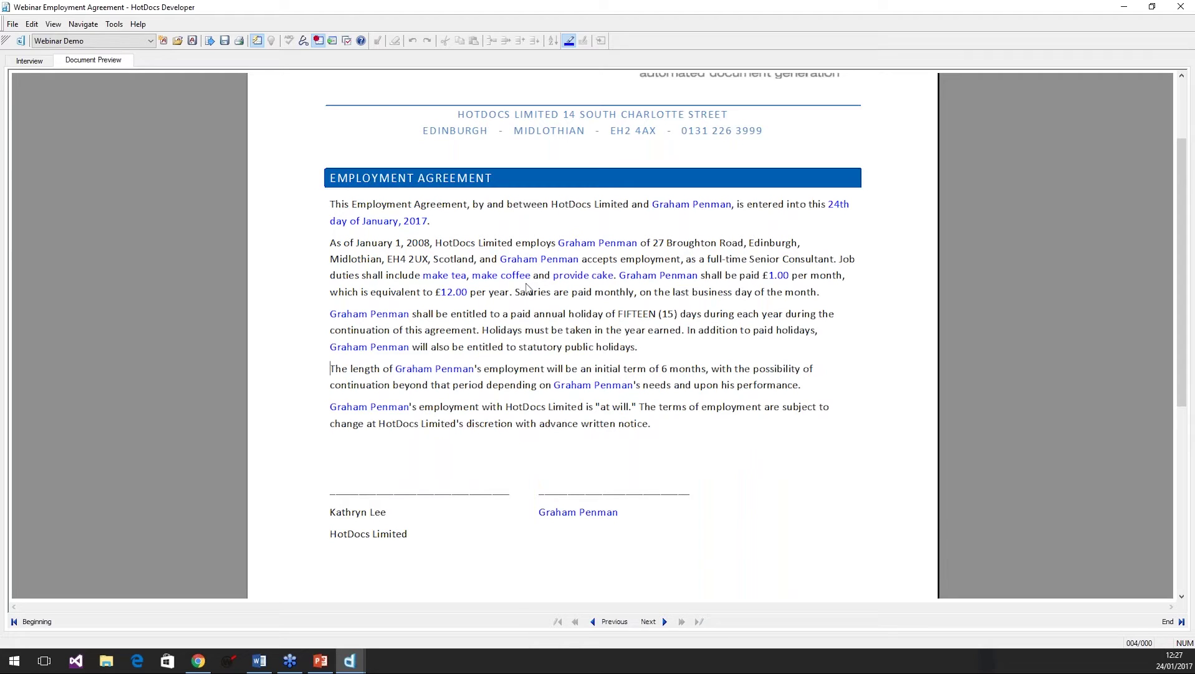
- Close the test assembly and save the changed answers
left_click(28, 59)
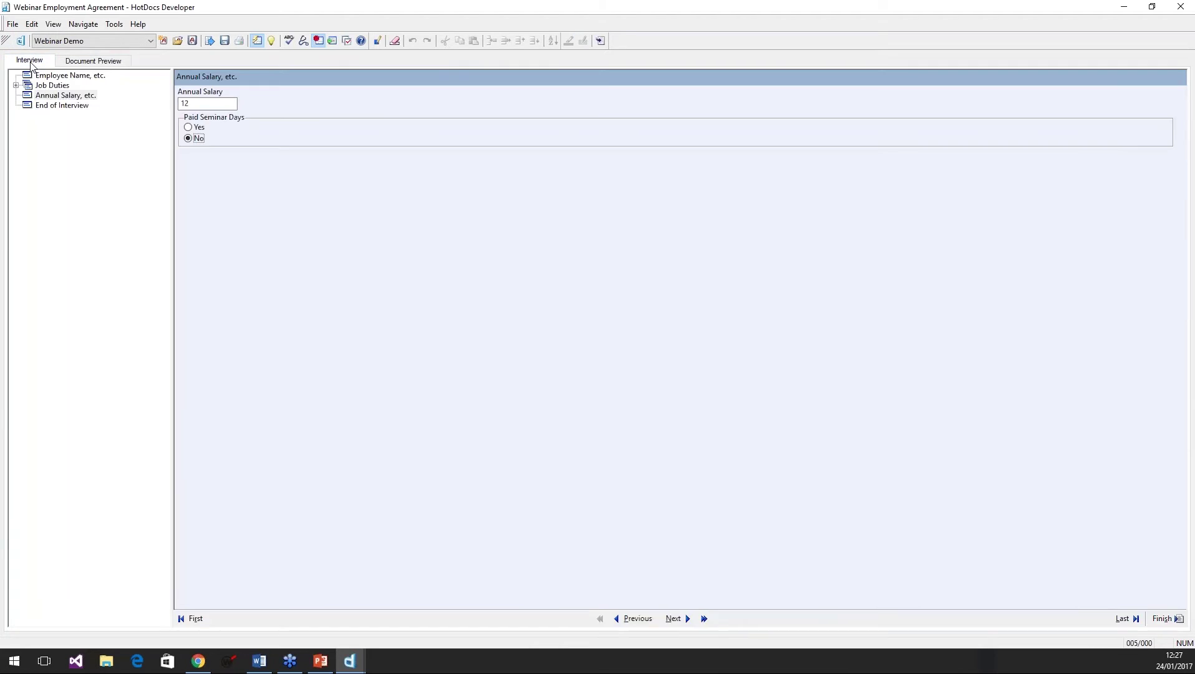
left_click(1180, 7)
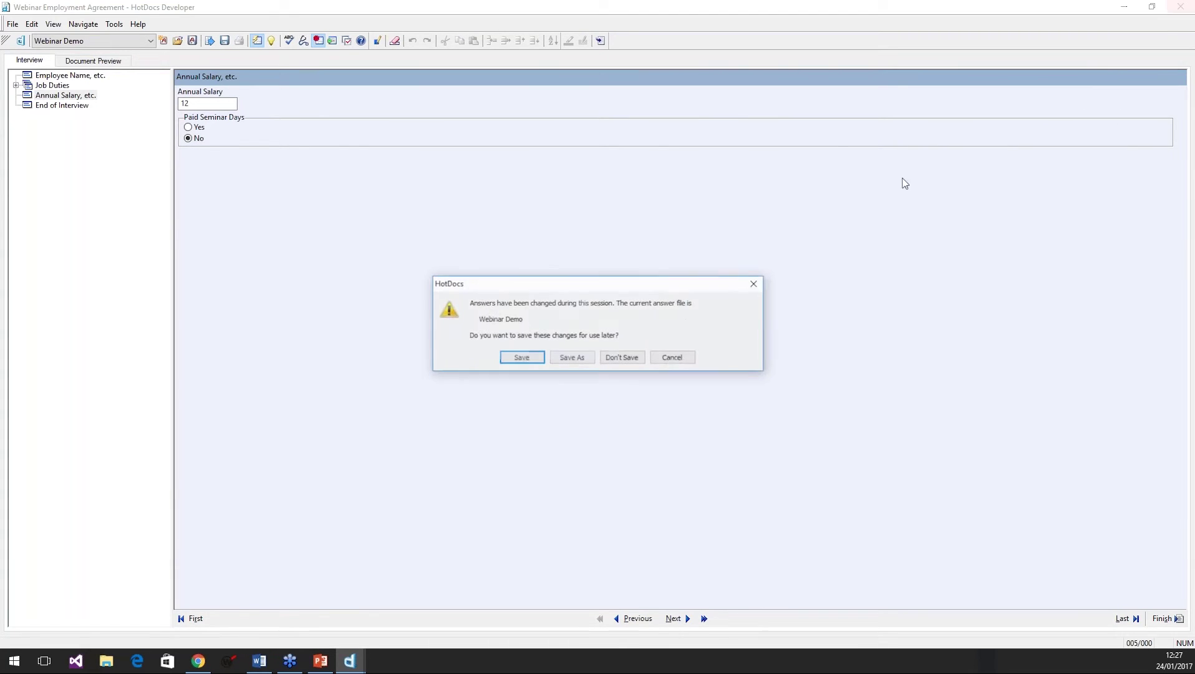
left_click(515, 360)
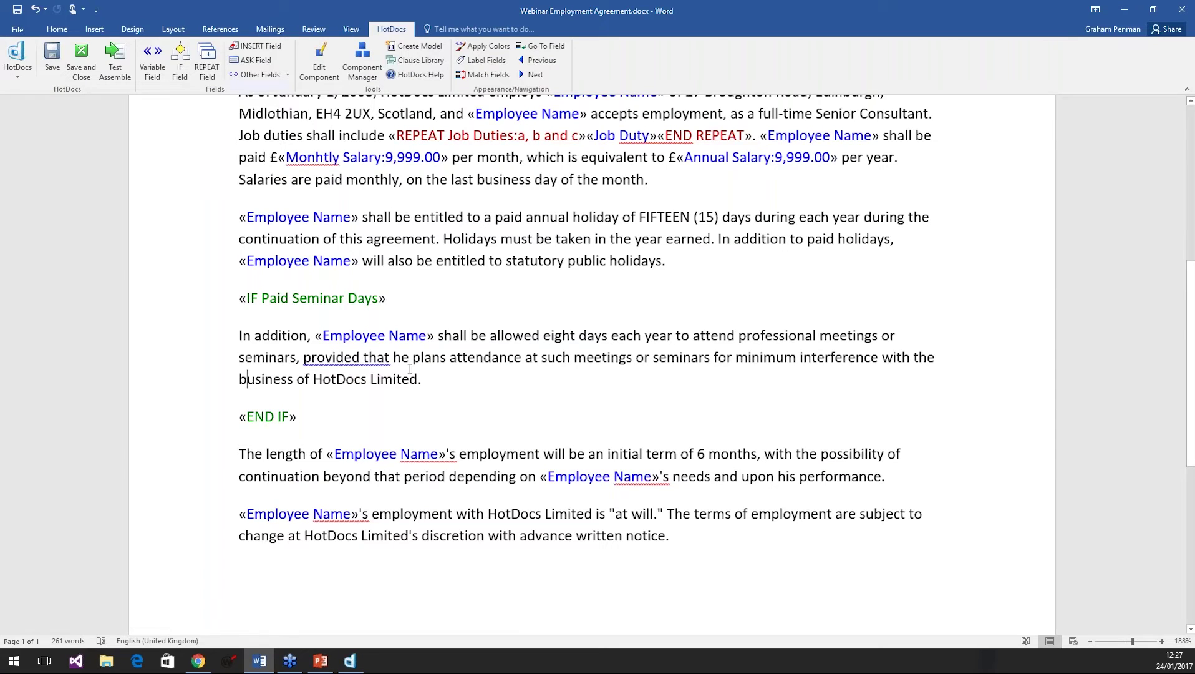
- Replace the seminar paragraph with an INSERT field creating the template 'Webinar Seminar Clause.docx'
left_click_drag(427, 378, 187, 345)
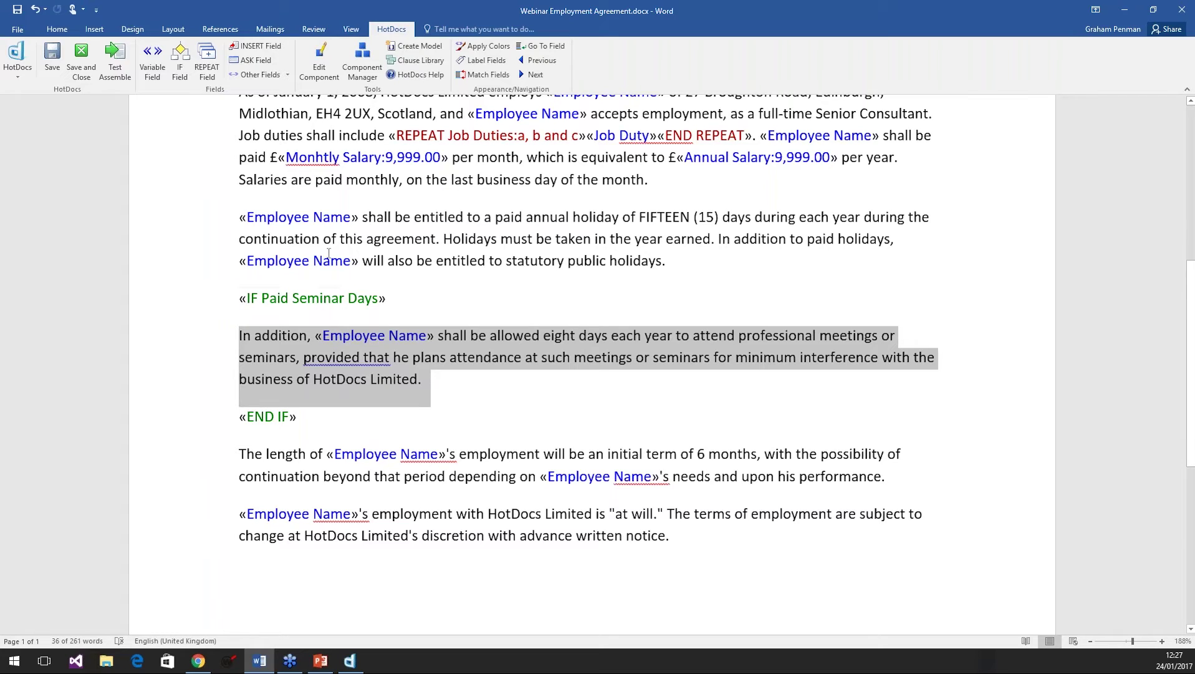
left_click(250, 47)
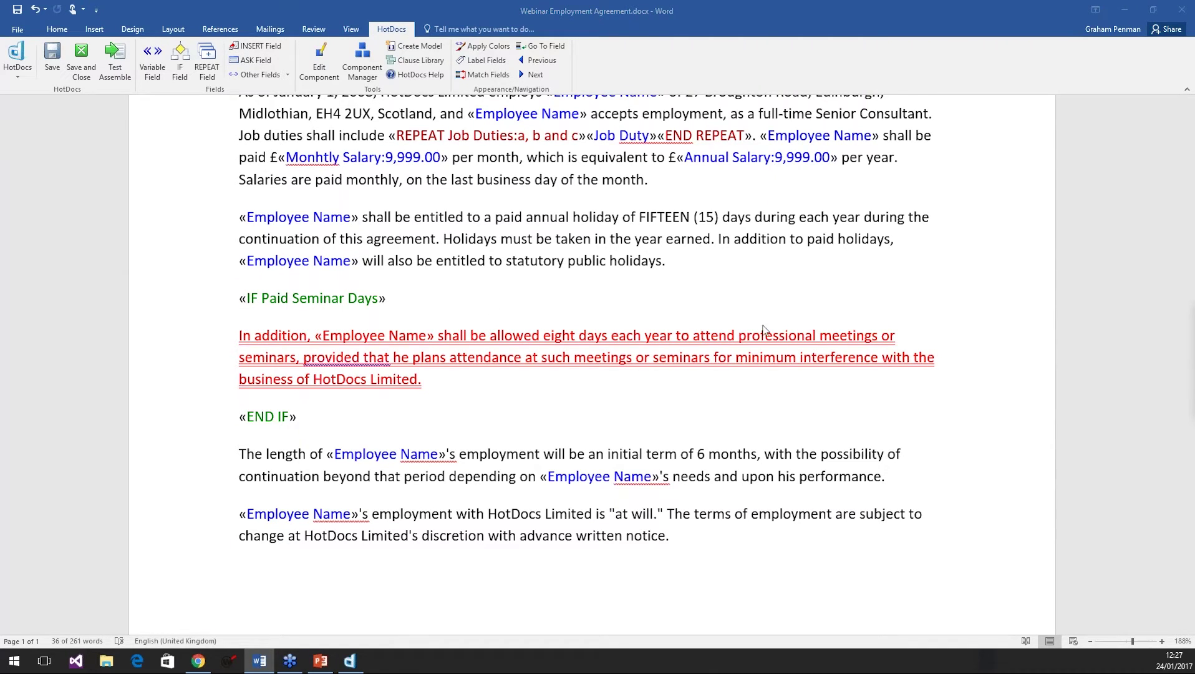
left_click_drag(1149, 308, 438, 131)
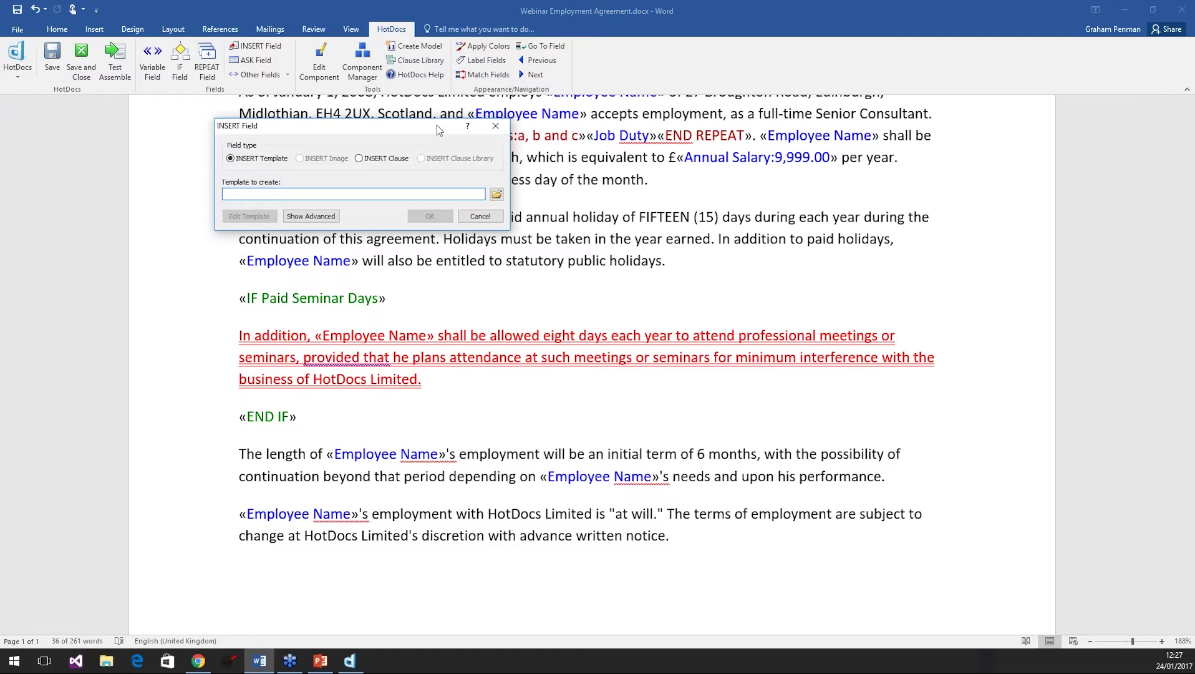
type("Web")
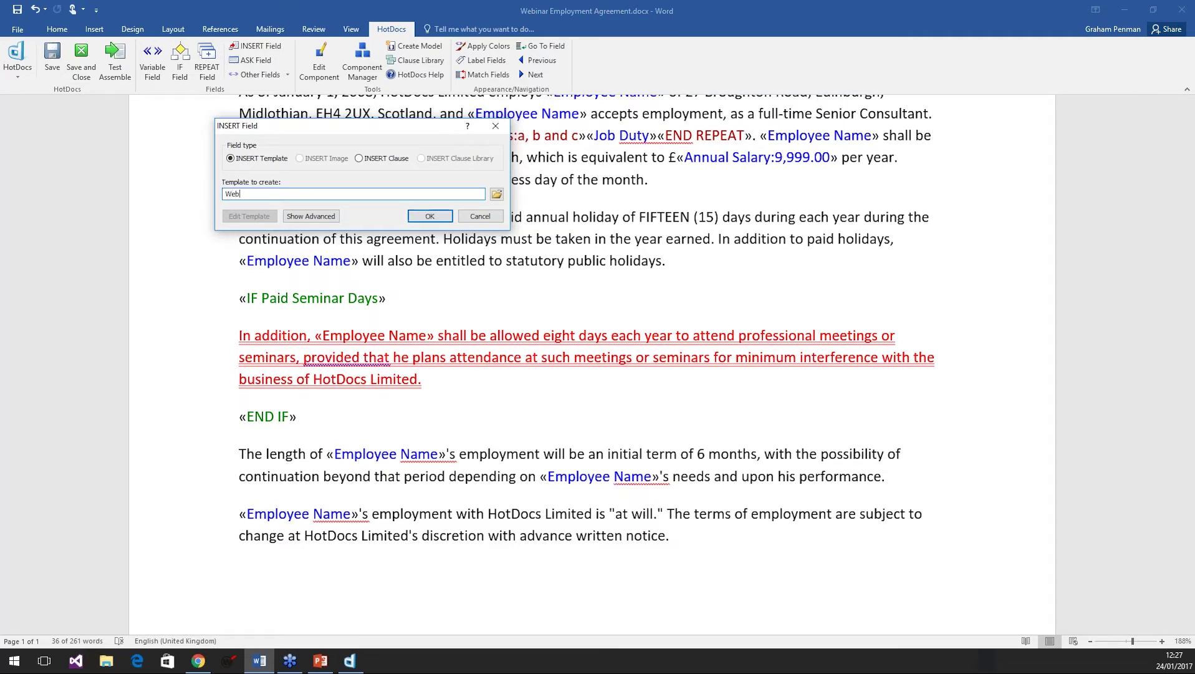
type("inar Seminar Clause")
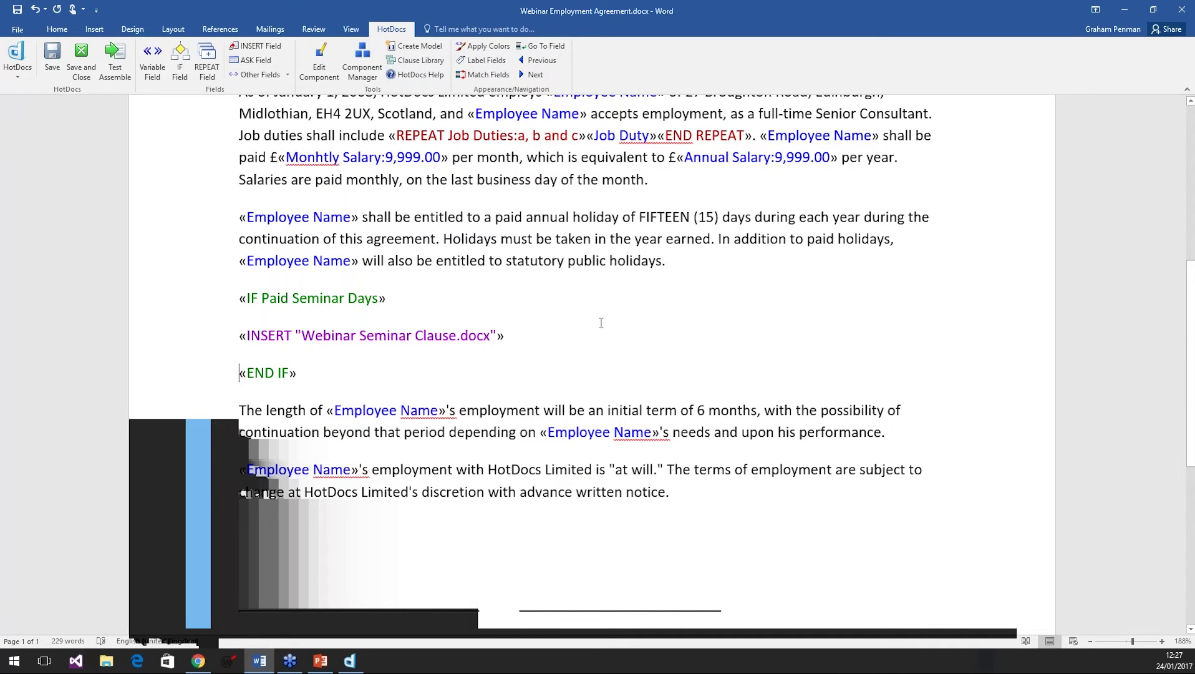
left_click_drag(322, 337, 490, 337)
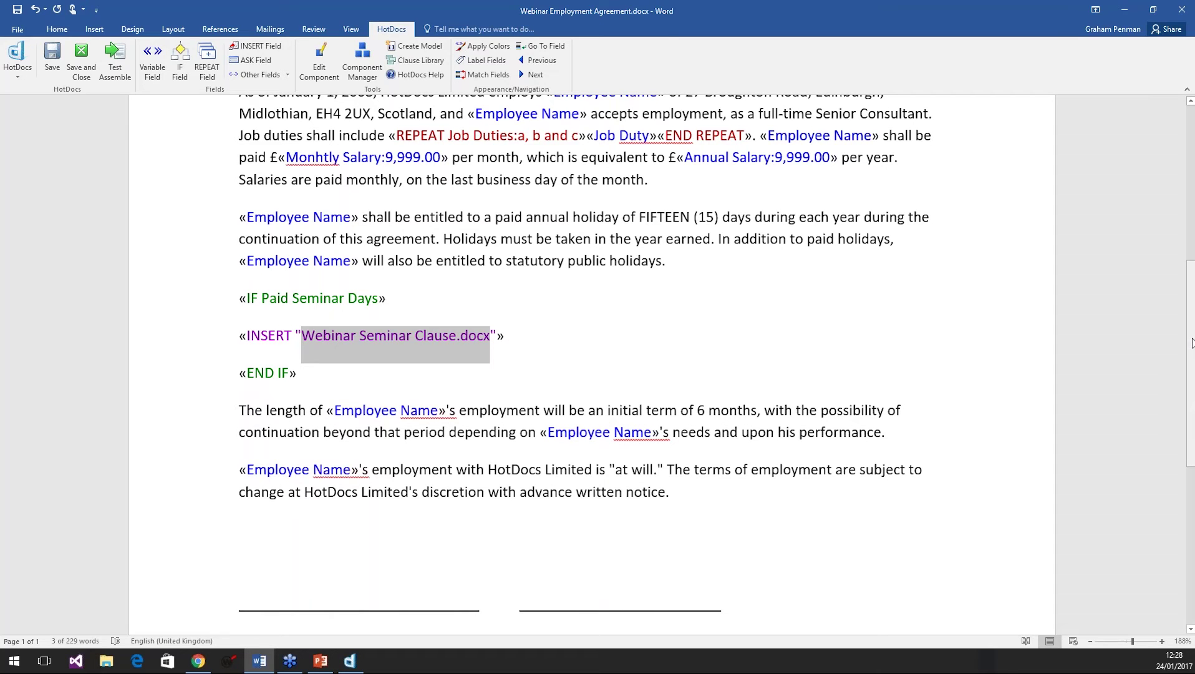
left_click_drag(1189, 299, 1189, 297)
key("ctrl+Home")
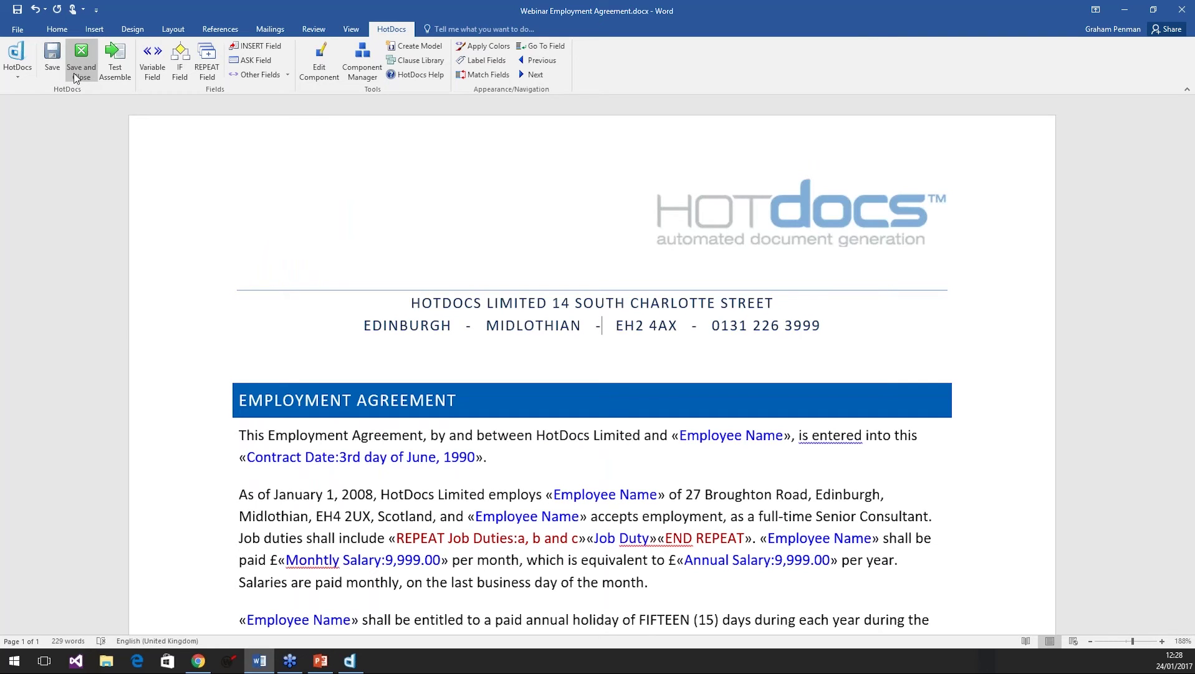
- Save and close the template, then select Webinar Employment Agreement in the library and view its actions
left_click(52, 60)
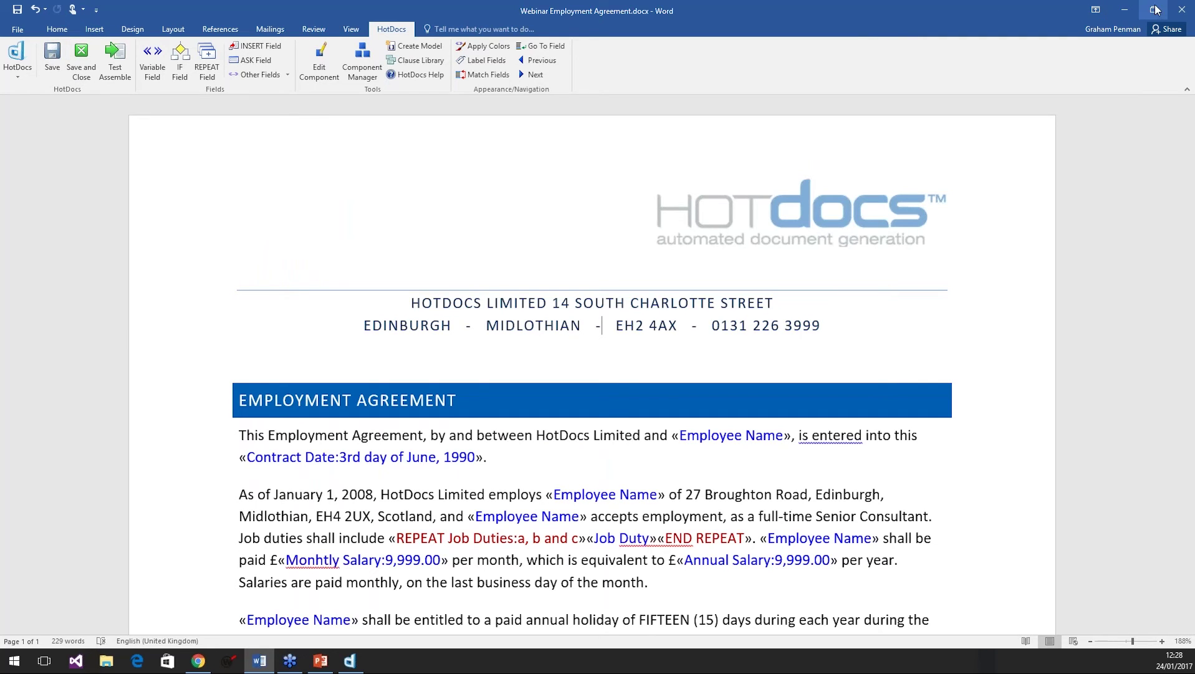
left_click(1182, 10)
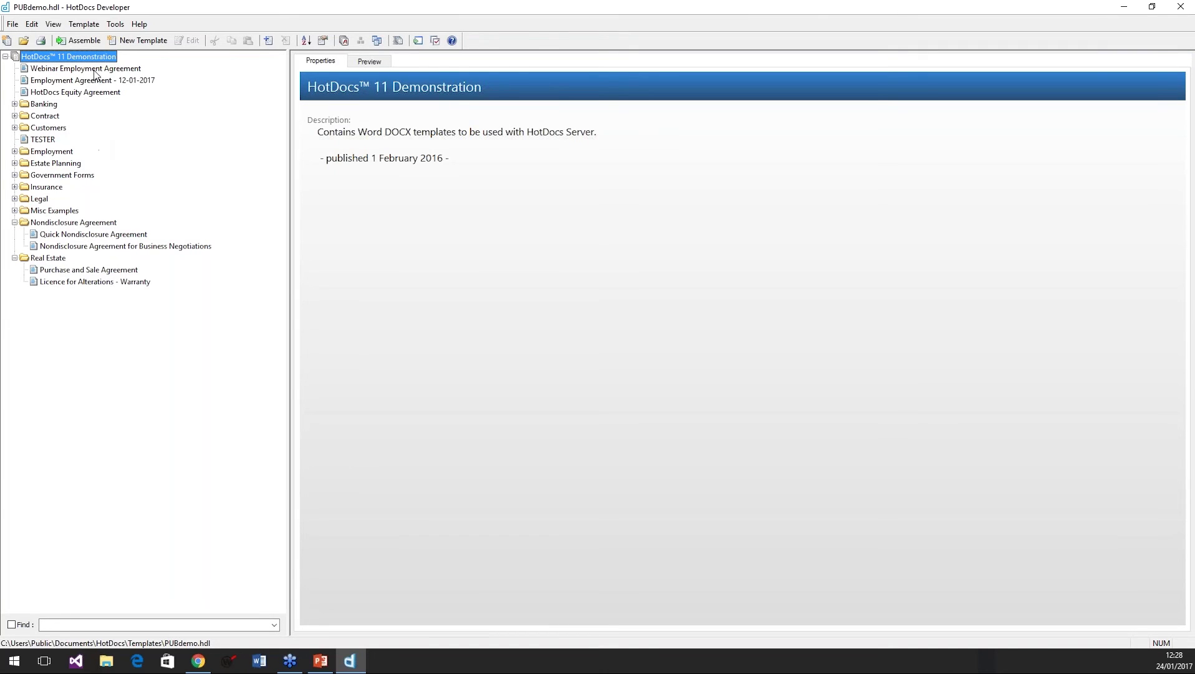
left_click(87, 69)
right_click(83, 72)
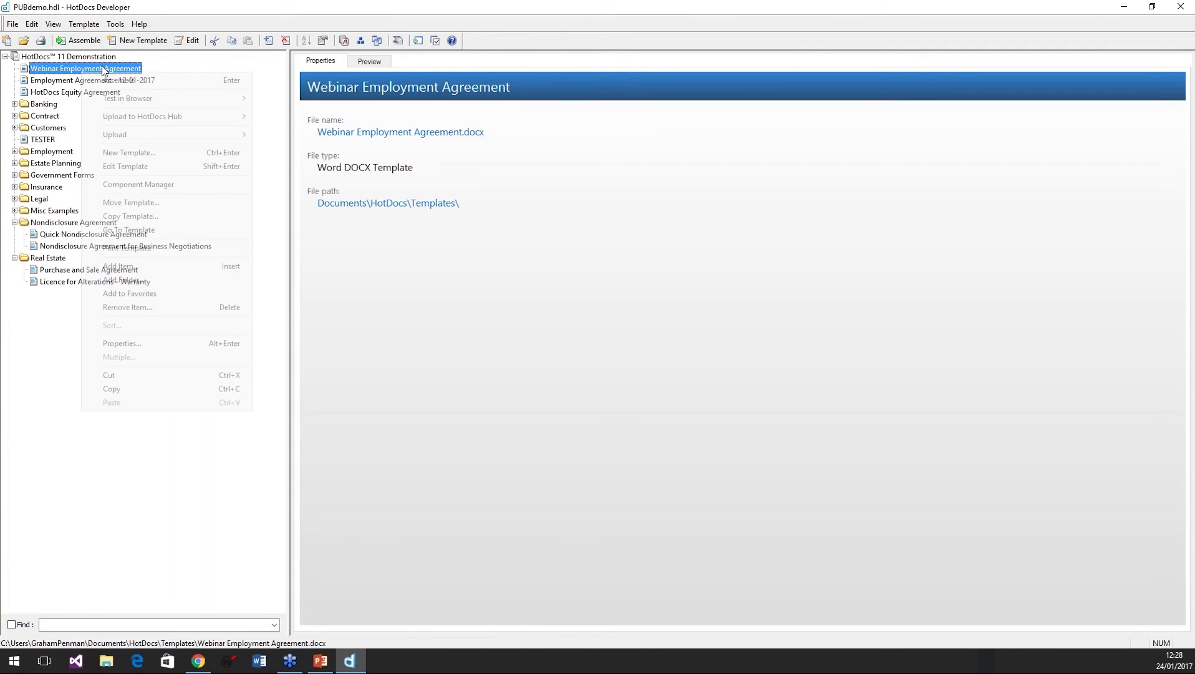
mouse_move(185, 117)
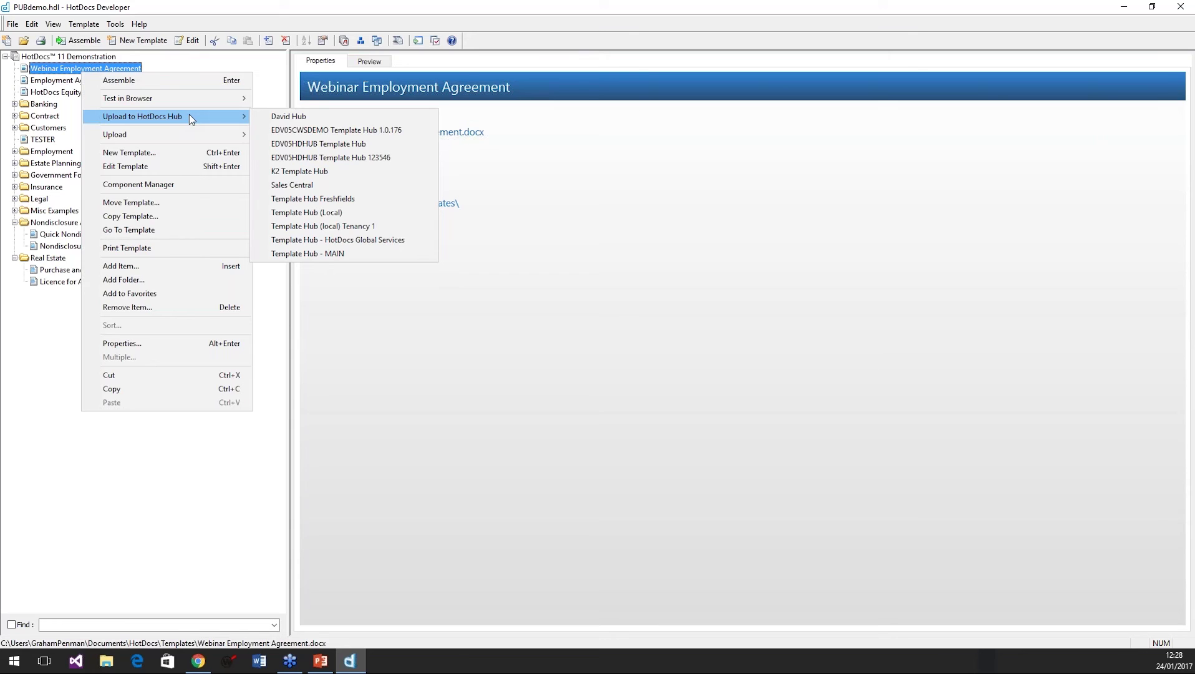
left_click(402, 281)
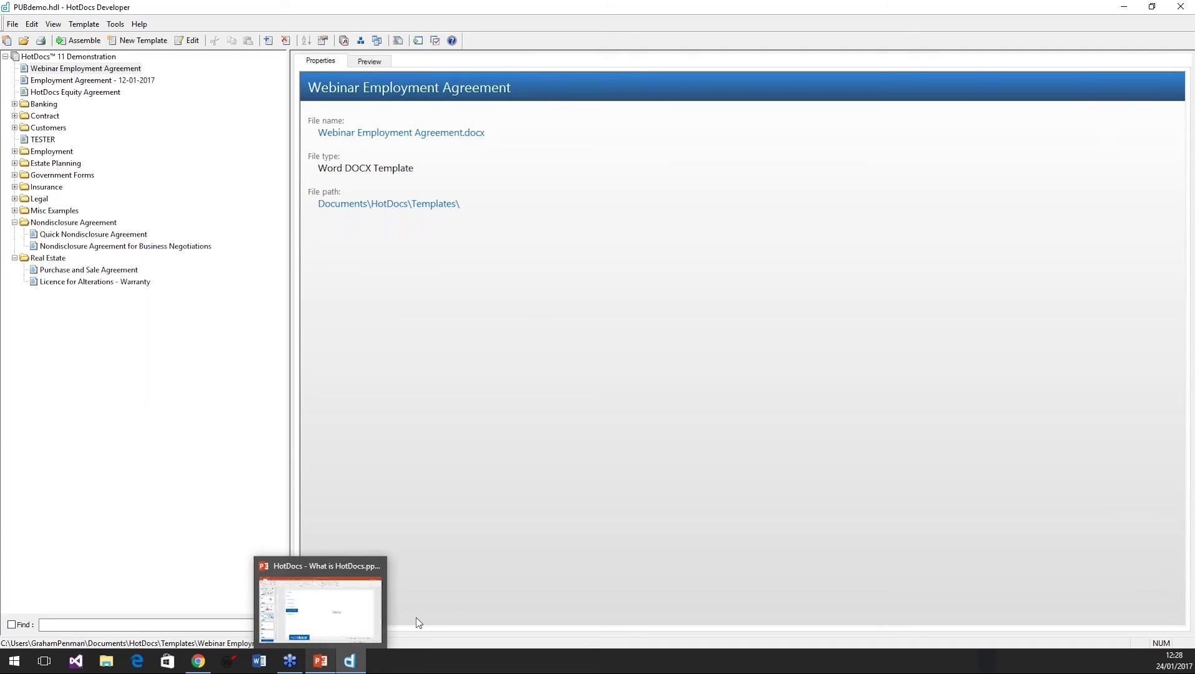
- Start the PowerPoint slide show from the Questions? slide
left_click(337, 601)
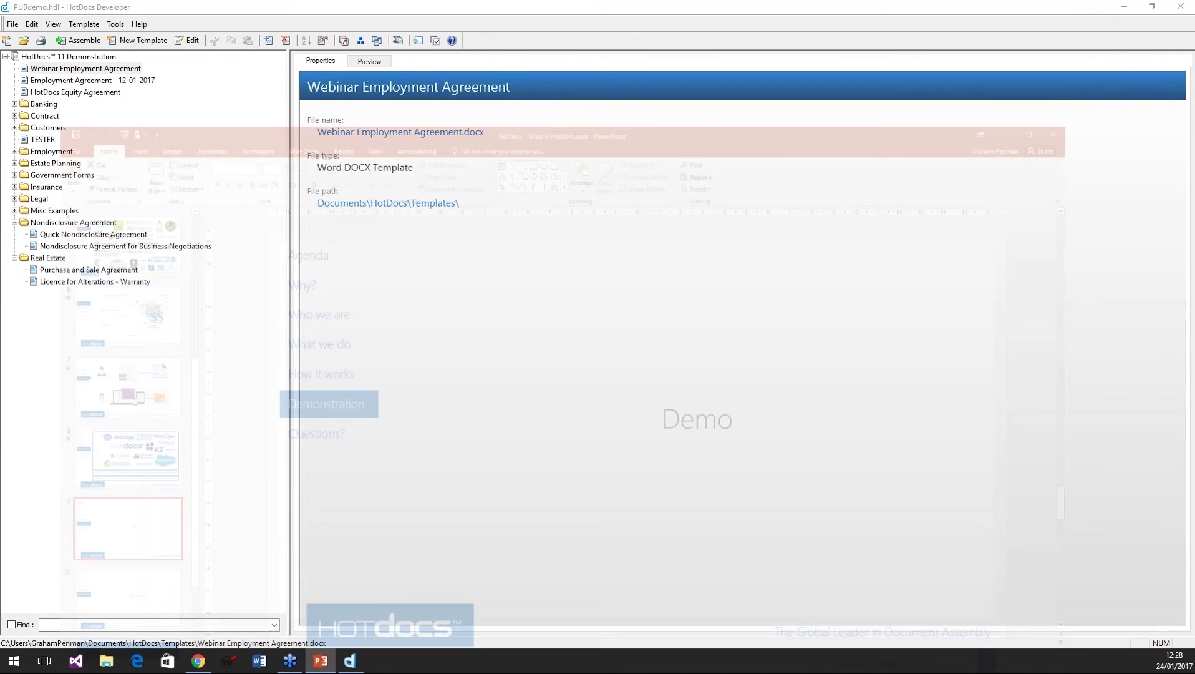
left_click(99, 556)
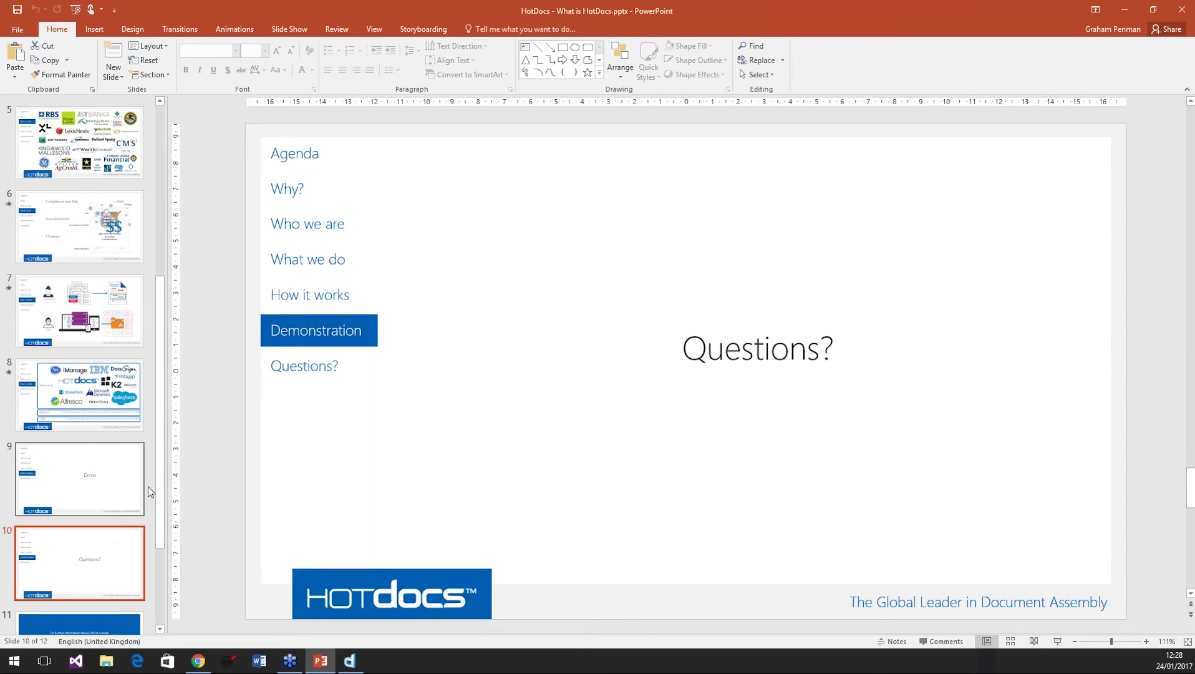
key("shift+F5")
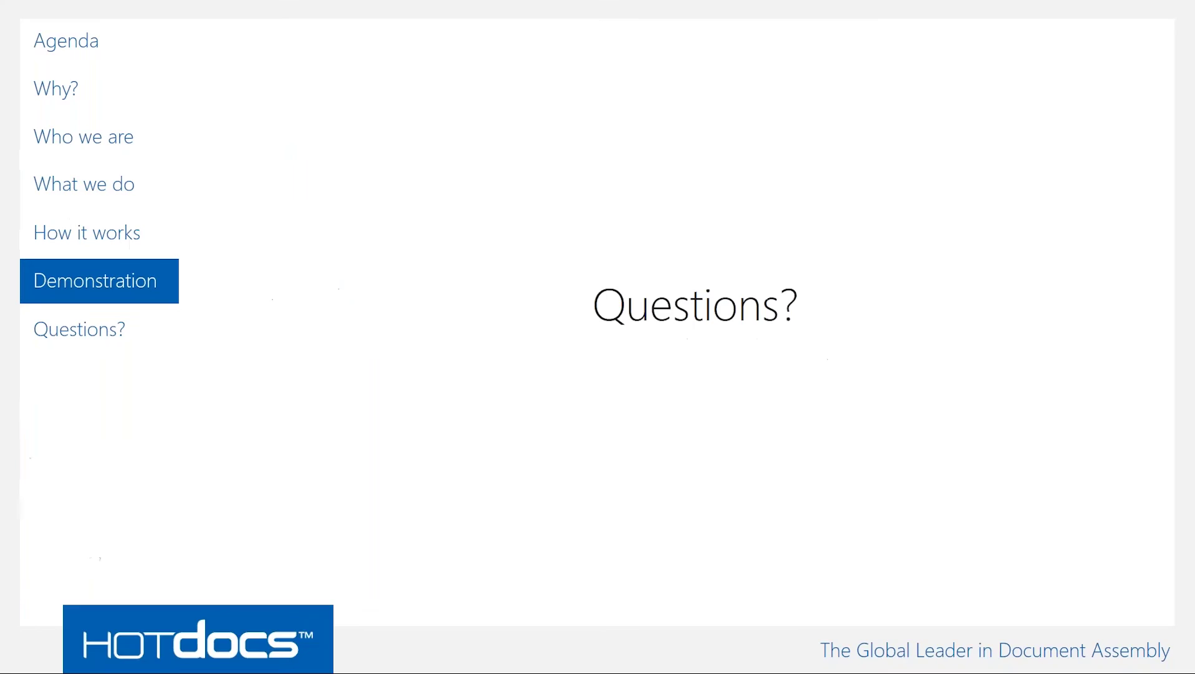